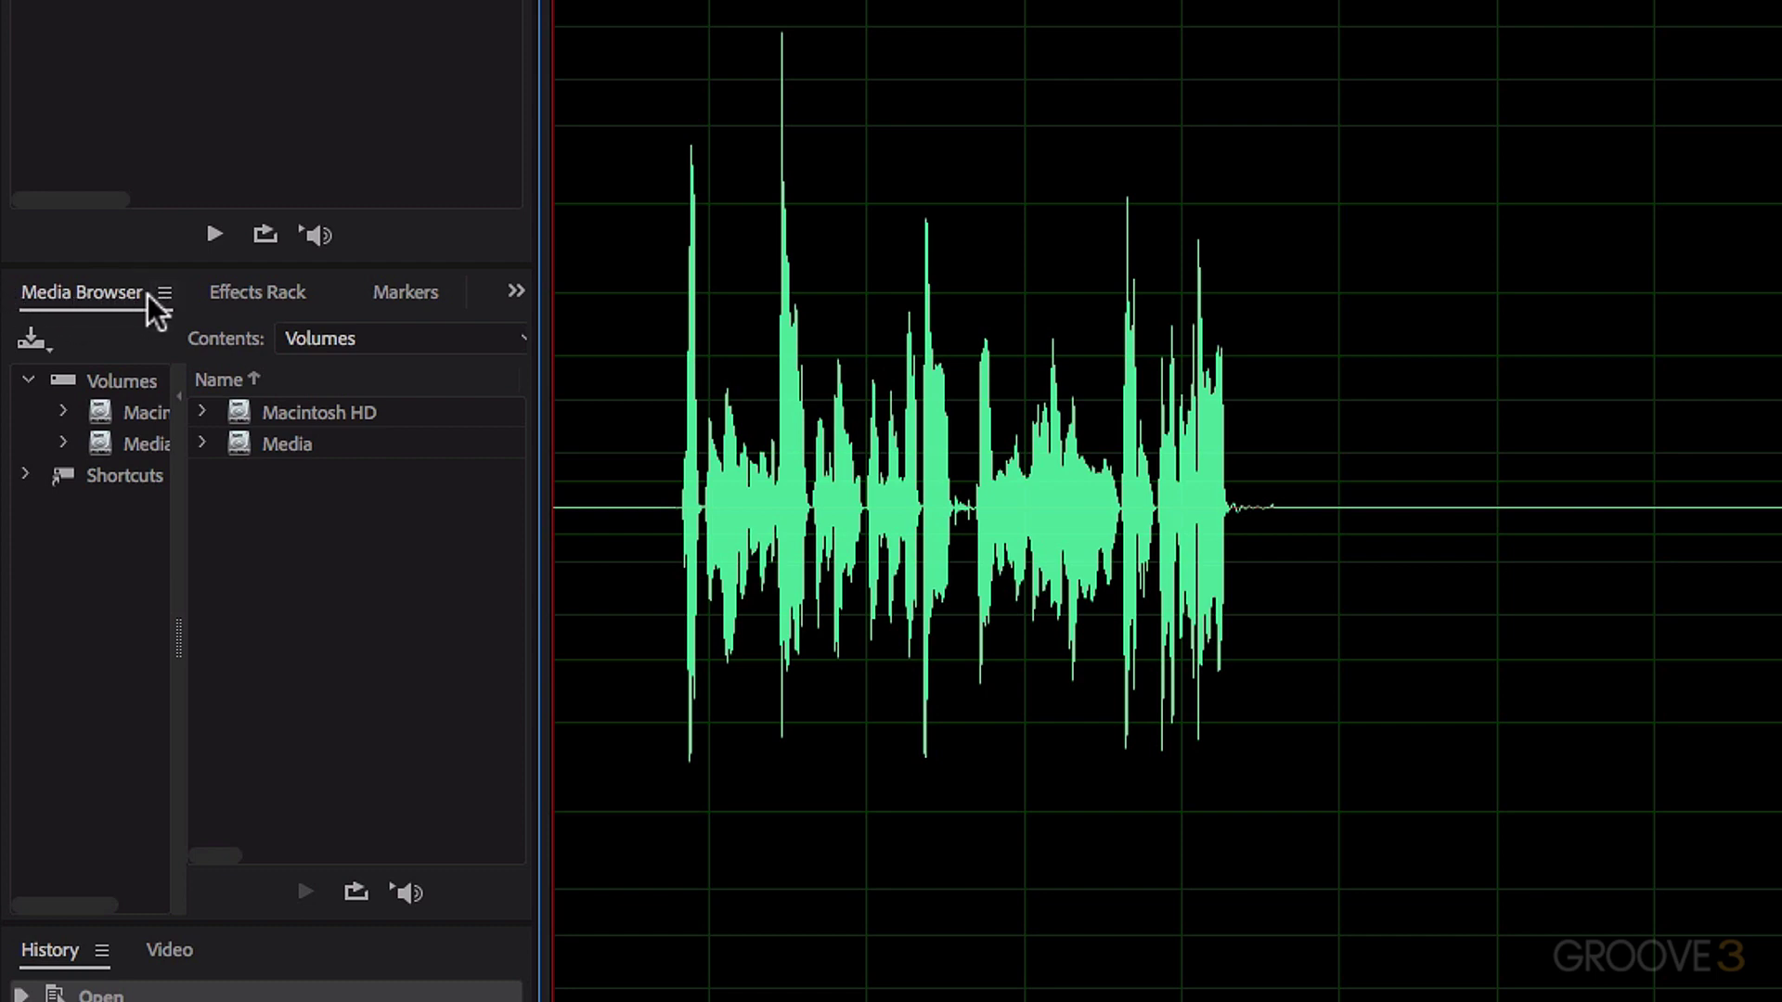
Display the Effects Rack panel for Gary Vocal 2.aif, showing its empty slots on the Default preset.
{"action": "left_click", "coordinate": [236, 294]}
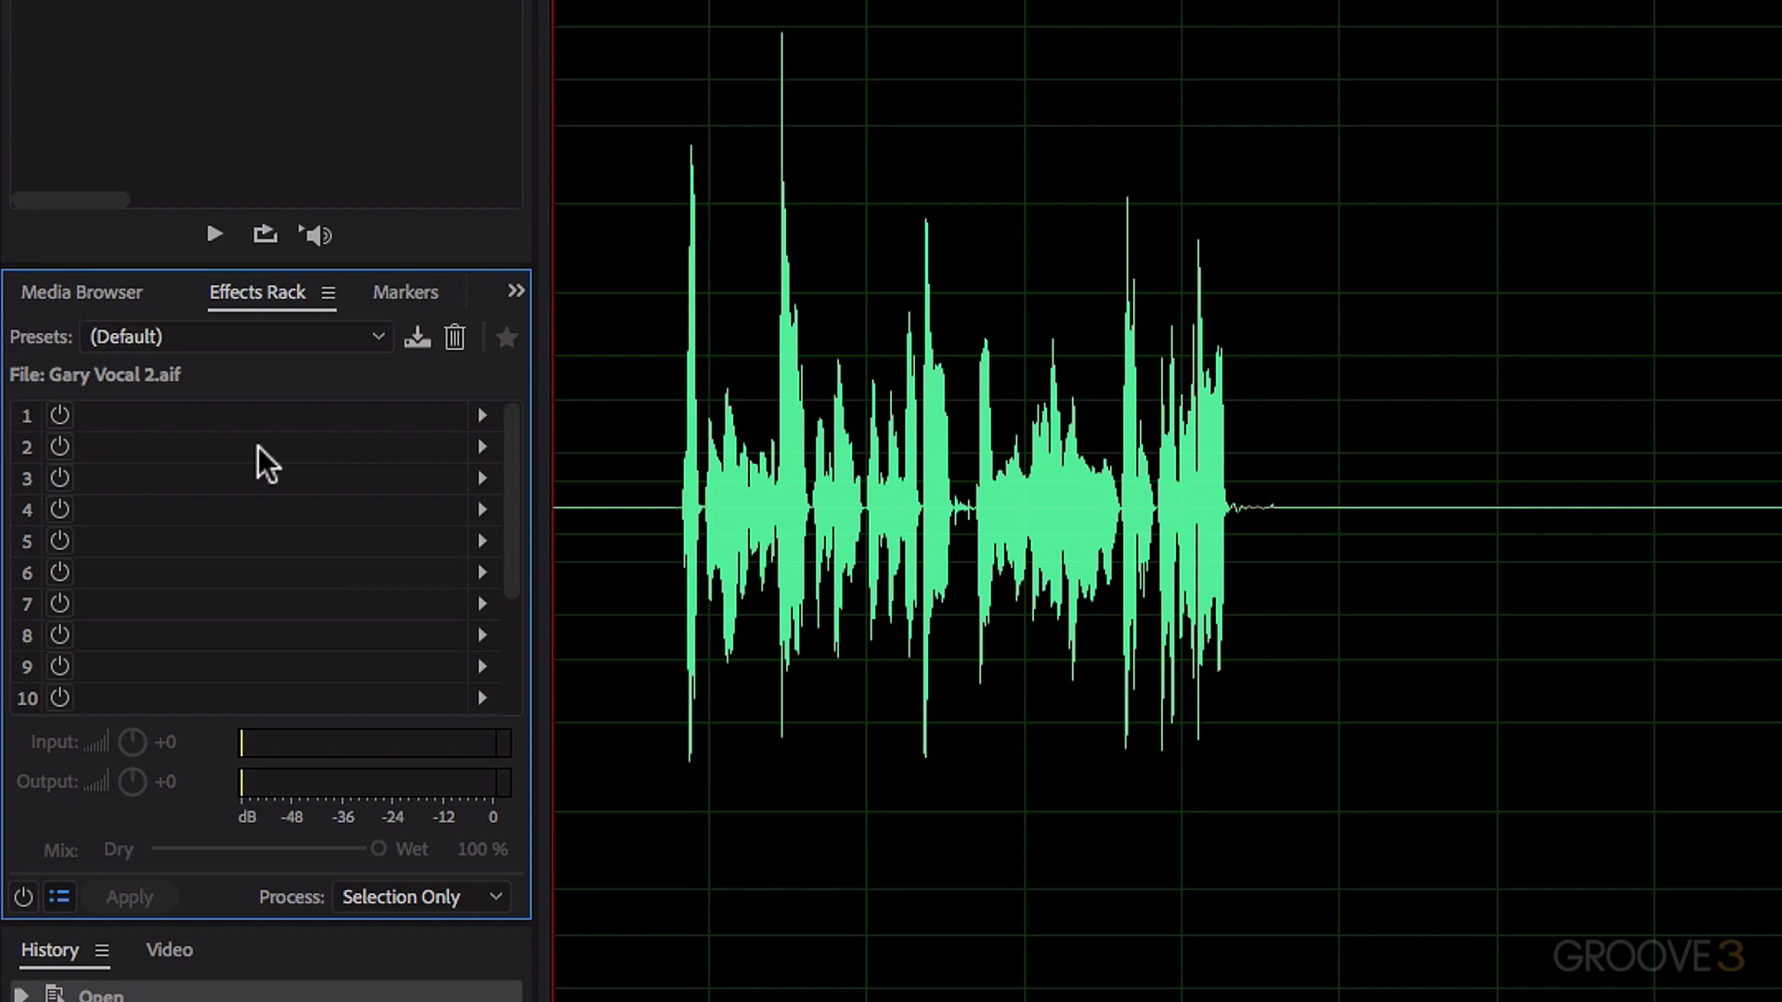
{"action": "left_click", "coordinate": [76, 292]}
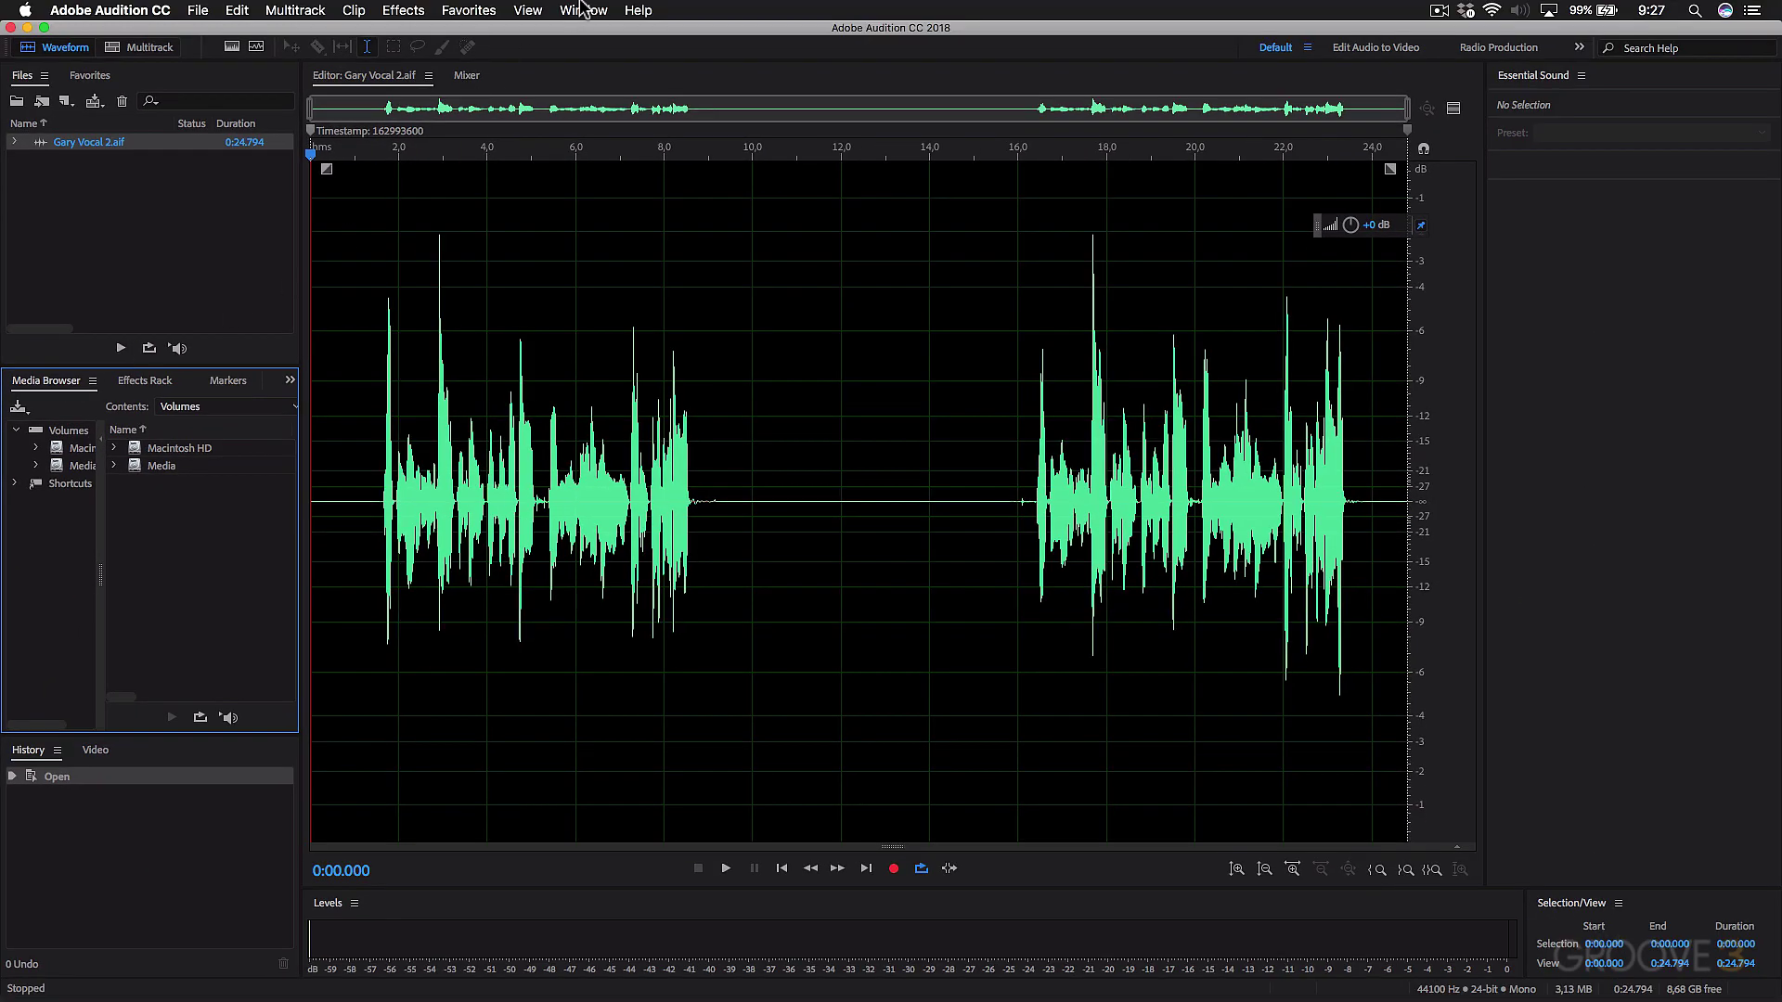
{"action": "left_click", "coordinate": [583, 10]}
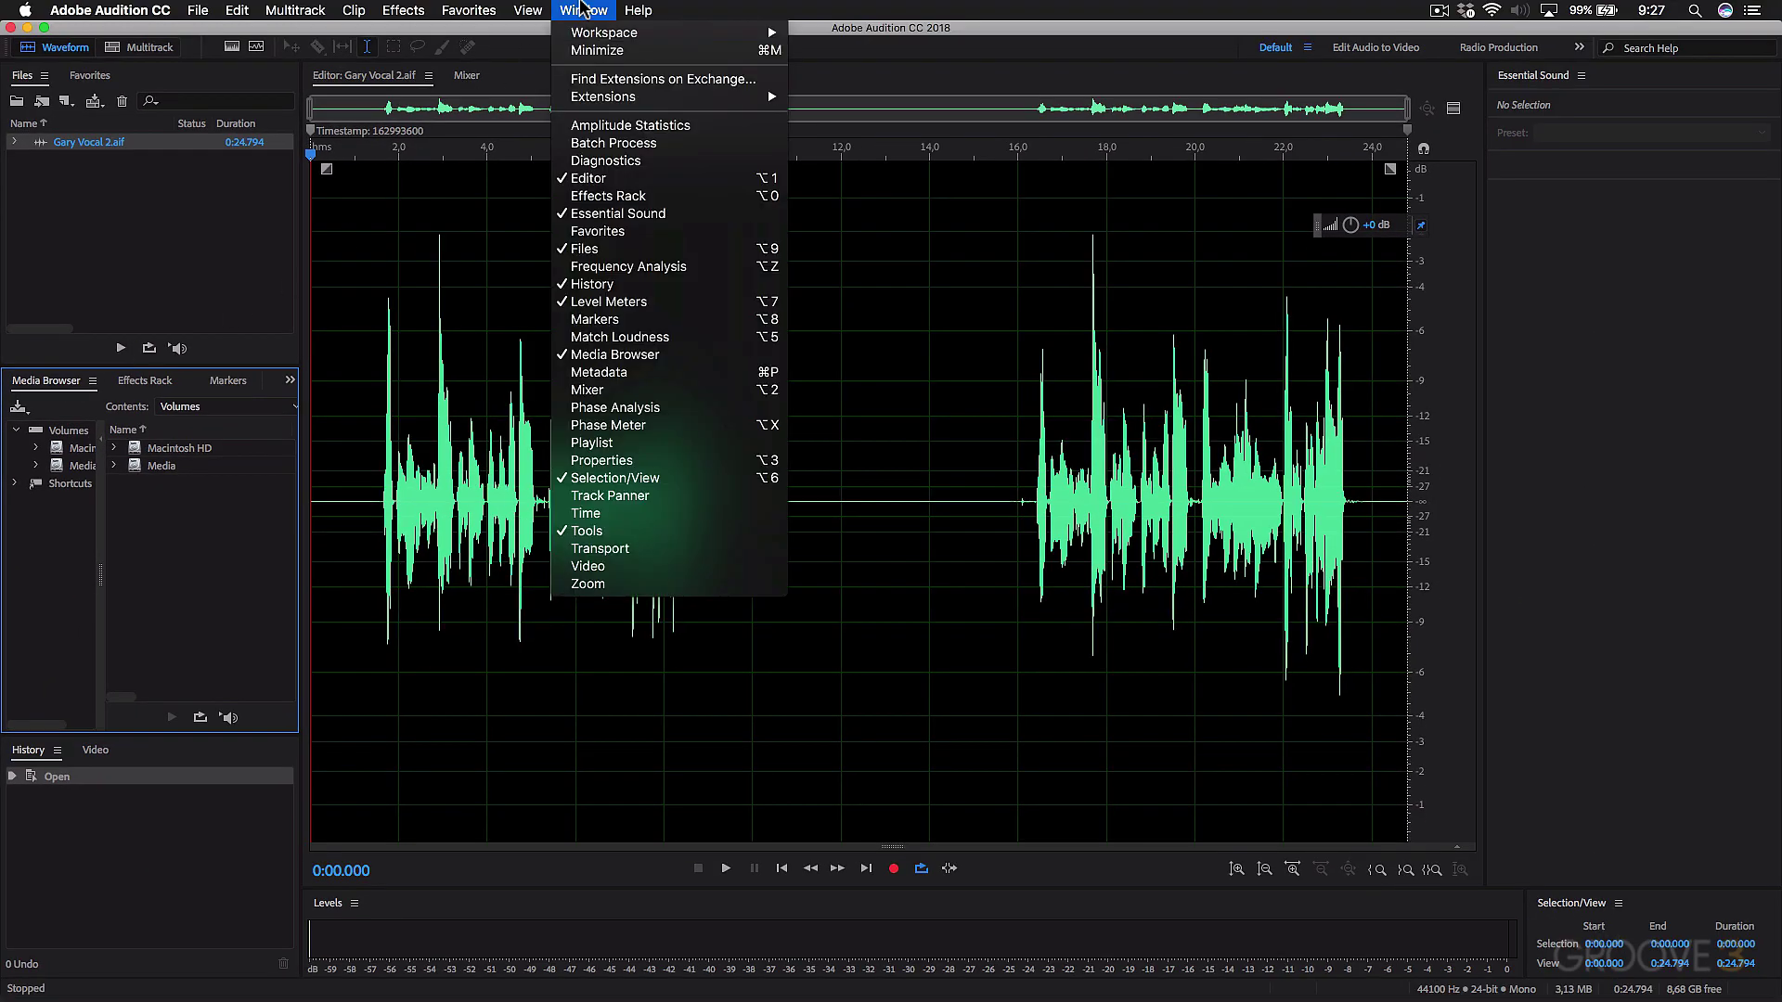
{"action": "left_click", "coordinate": [595, 197]}
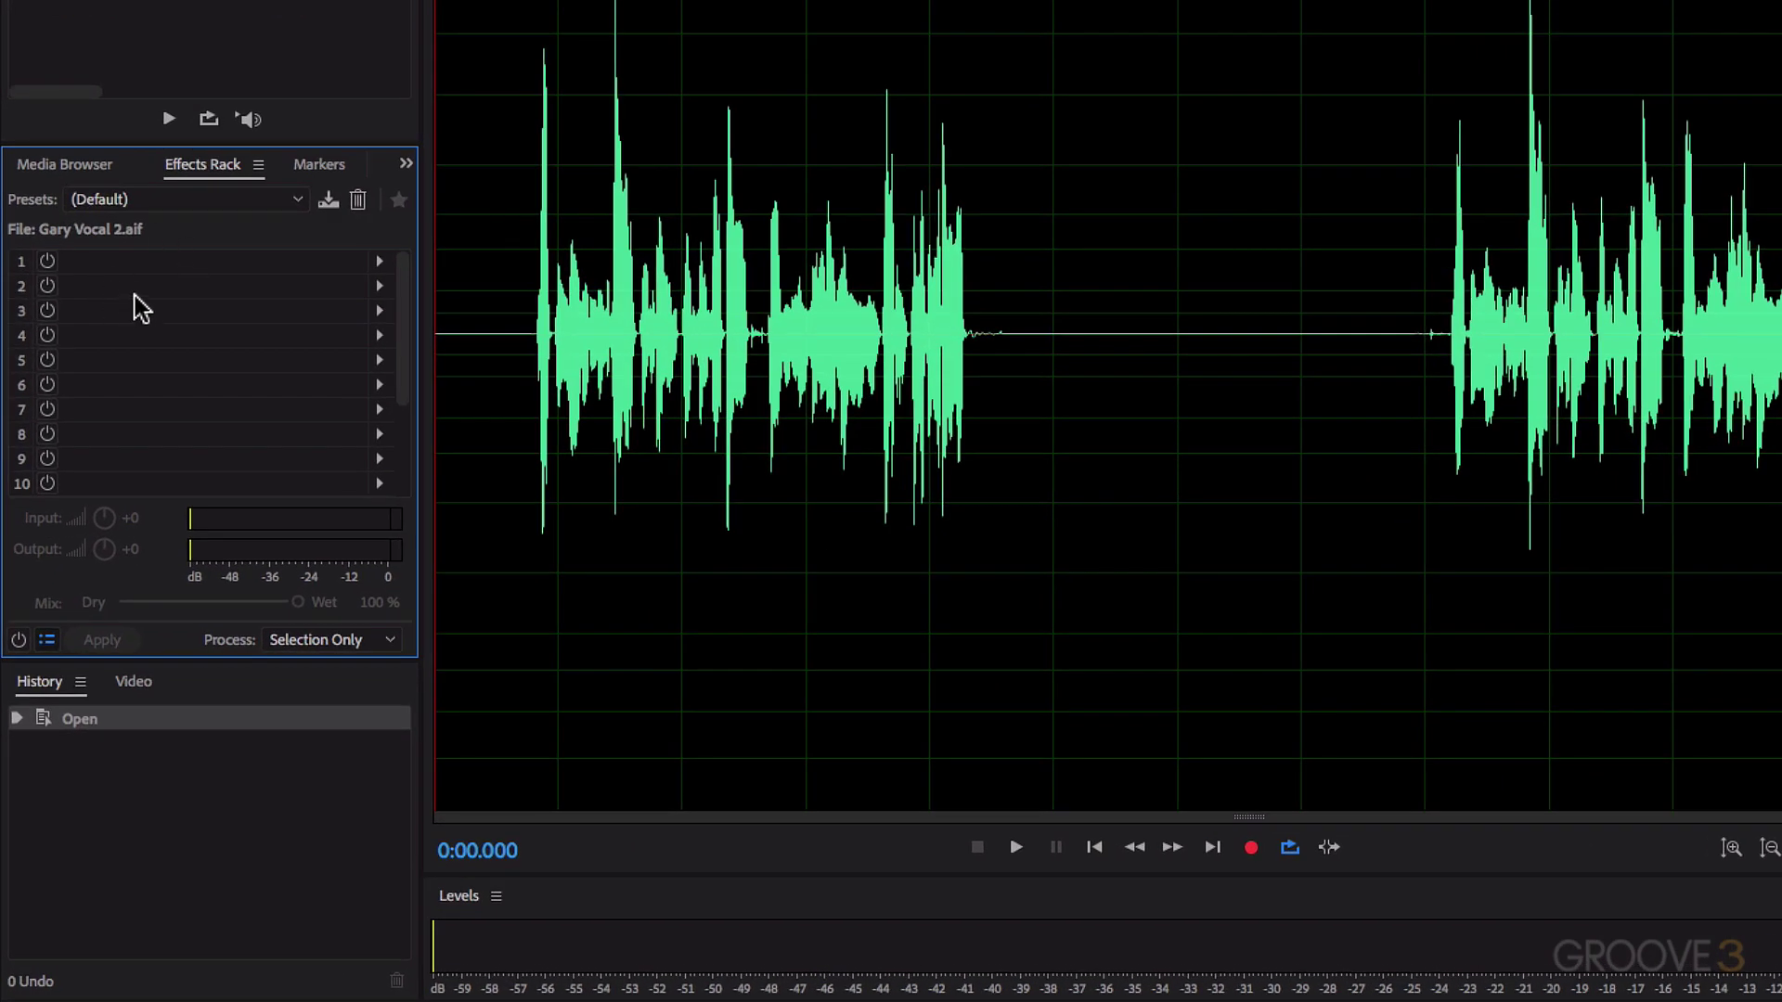
{"action": "scroll", "coordinate": [244, 316], "scroll_direction": "down", "scroll_amount": 2}
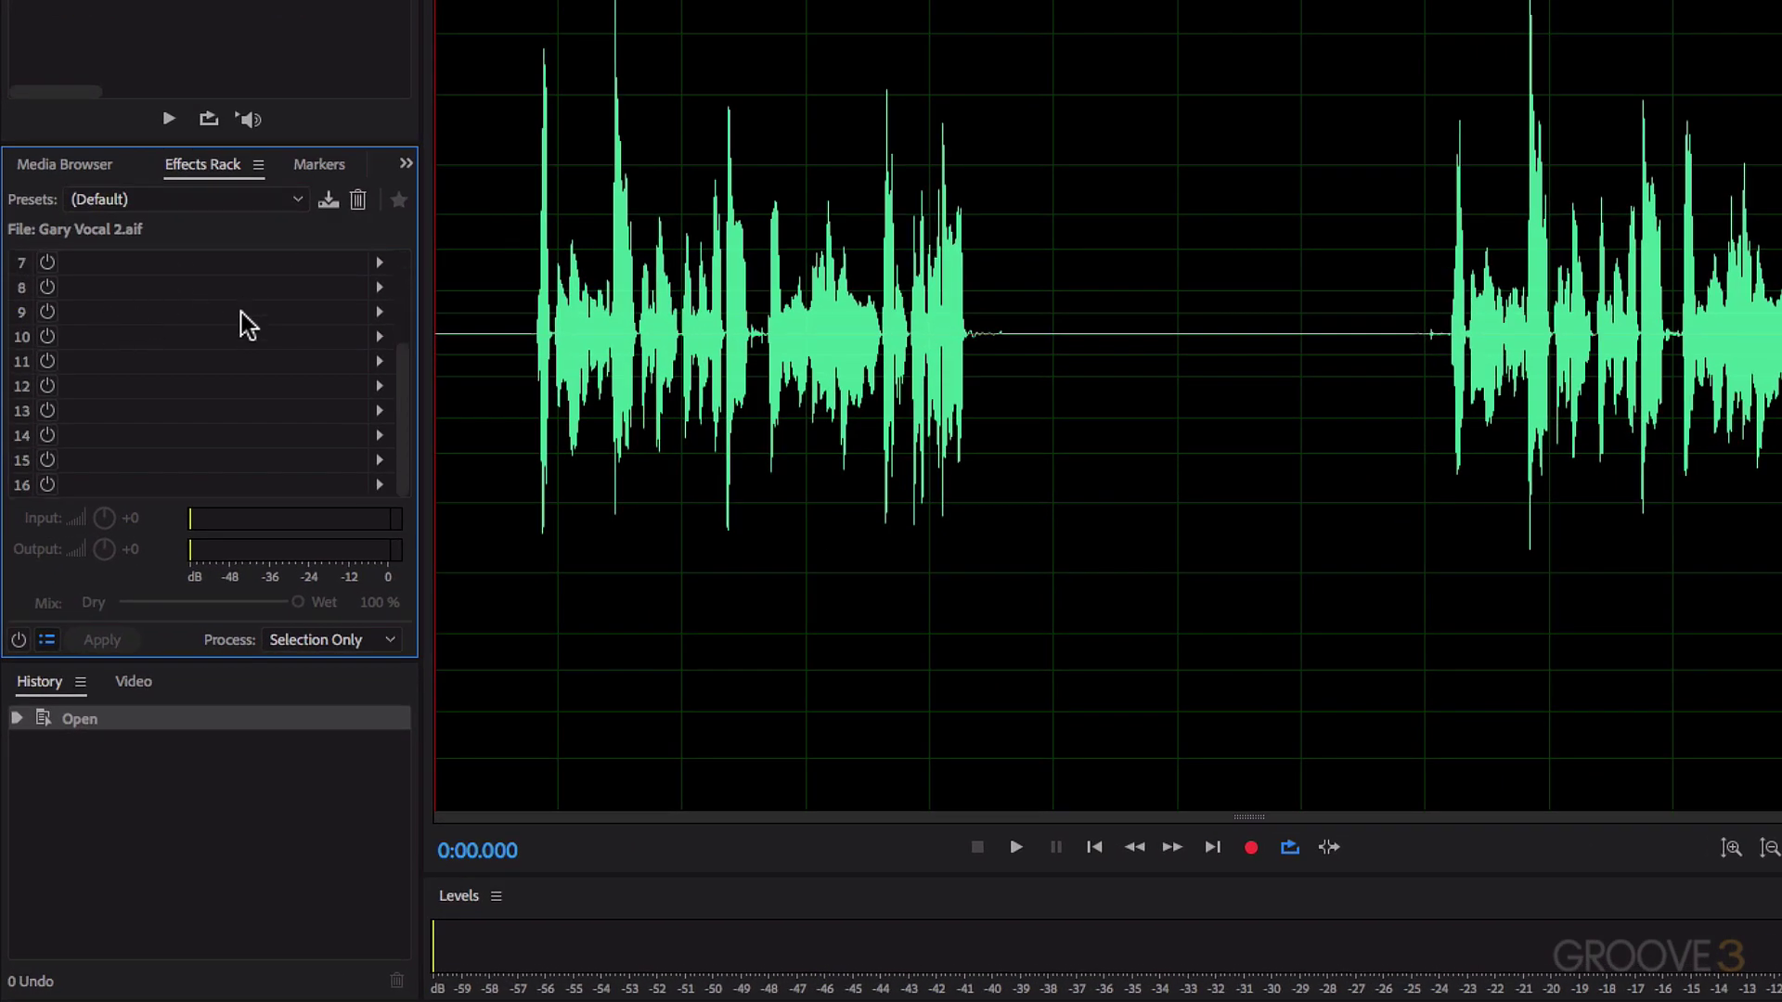
{"action": "scroll", "coordinate": [135, 468], "scroll_direction": "up", "scroll_amount": 2}
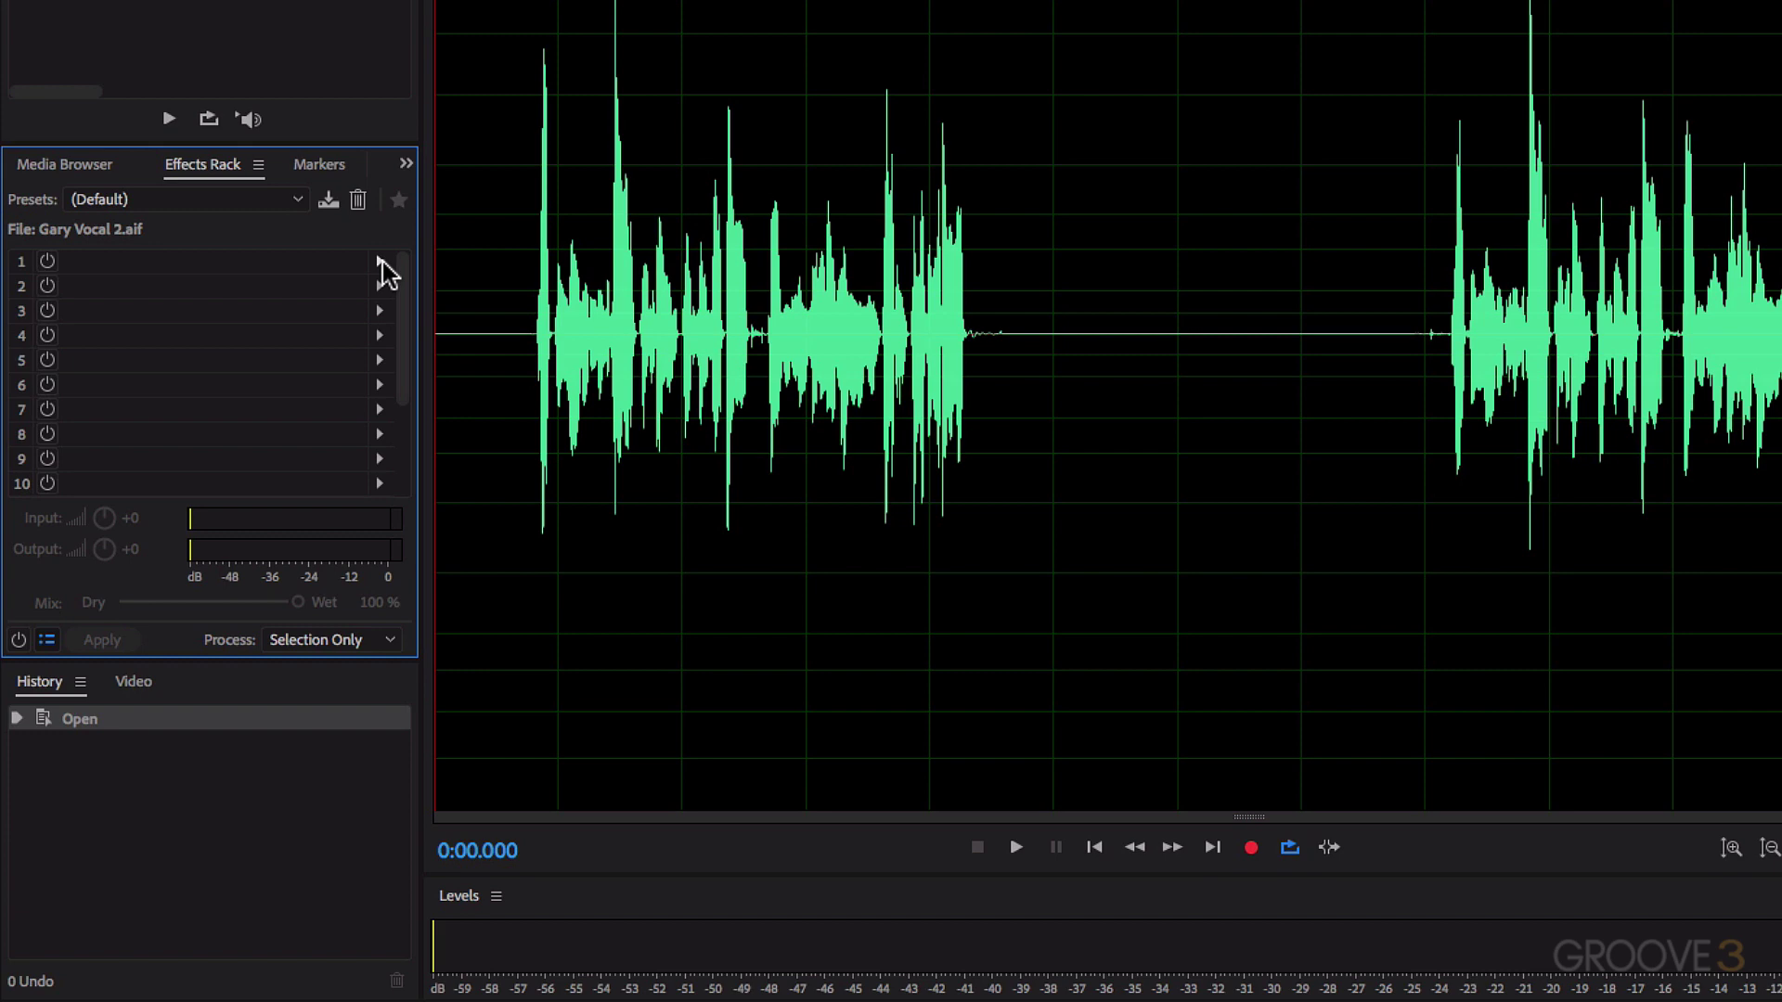
Browse slot 1's effect menu through its categories and the VST and VST3 plug-in groups.
{"action": "left_click", "coordinate": [381, 262]}
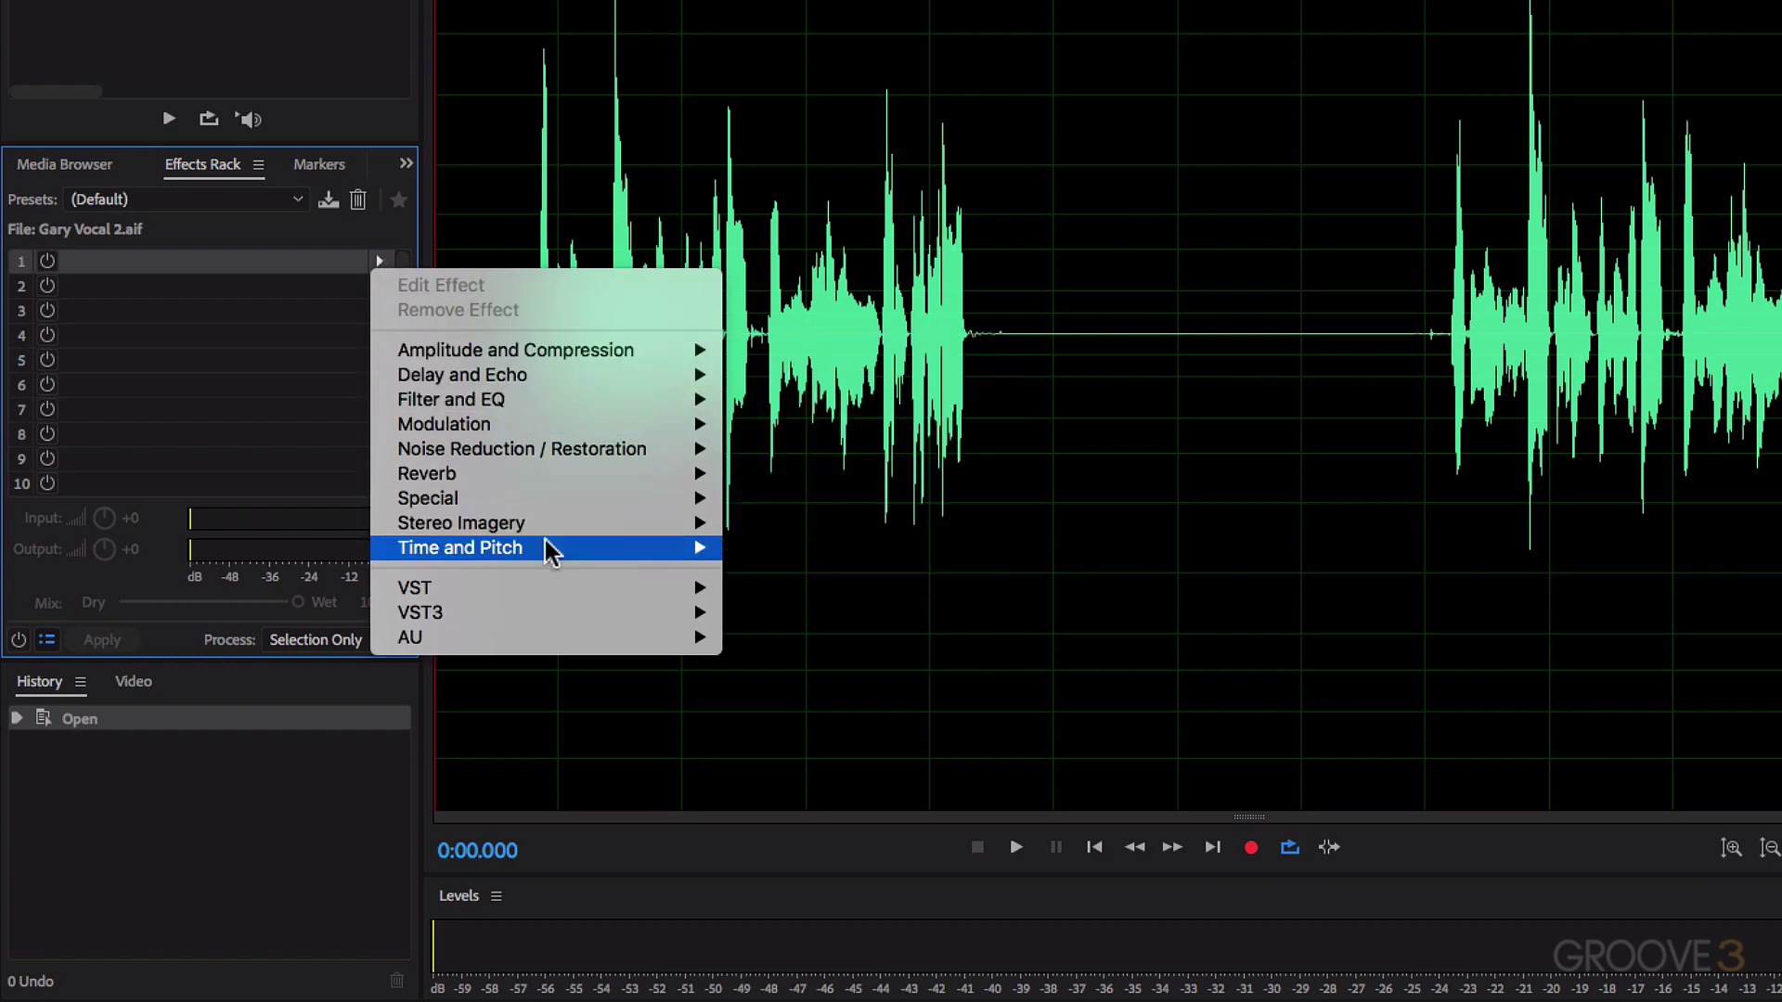
{"action": "mouse_move", "coordinate": [561, 376]}
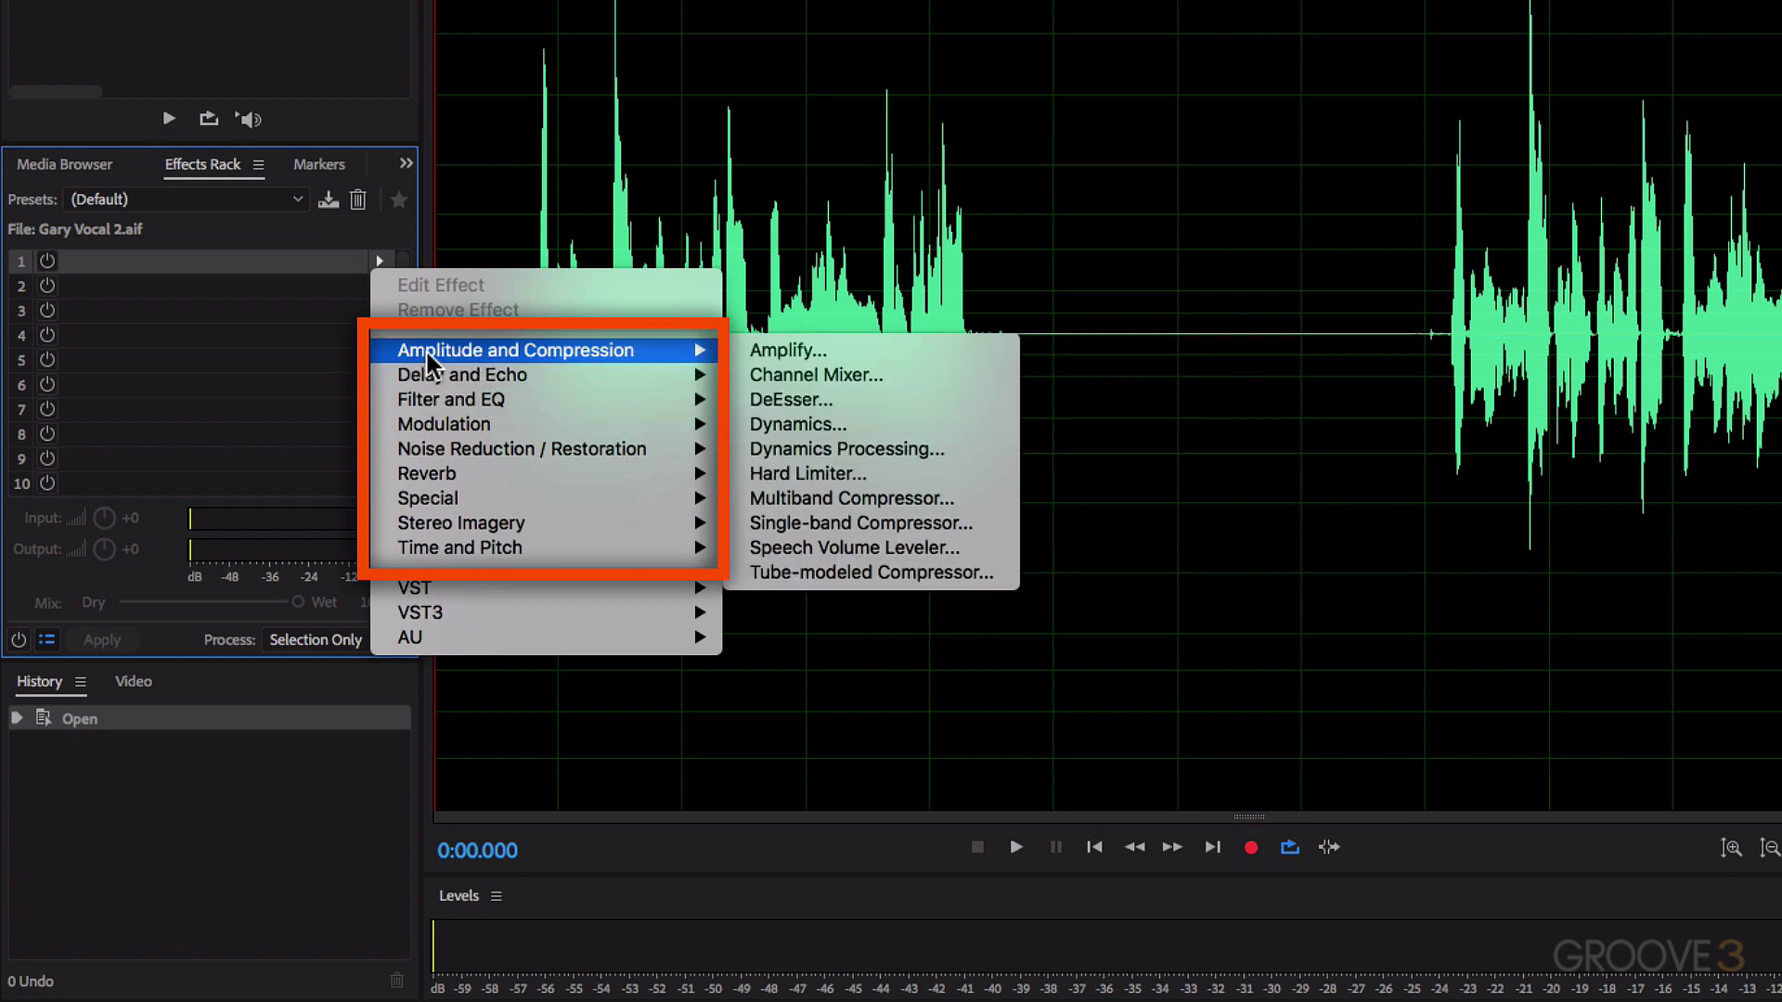
{"action": "mouse_move", "coordinate": [444, 526]}
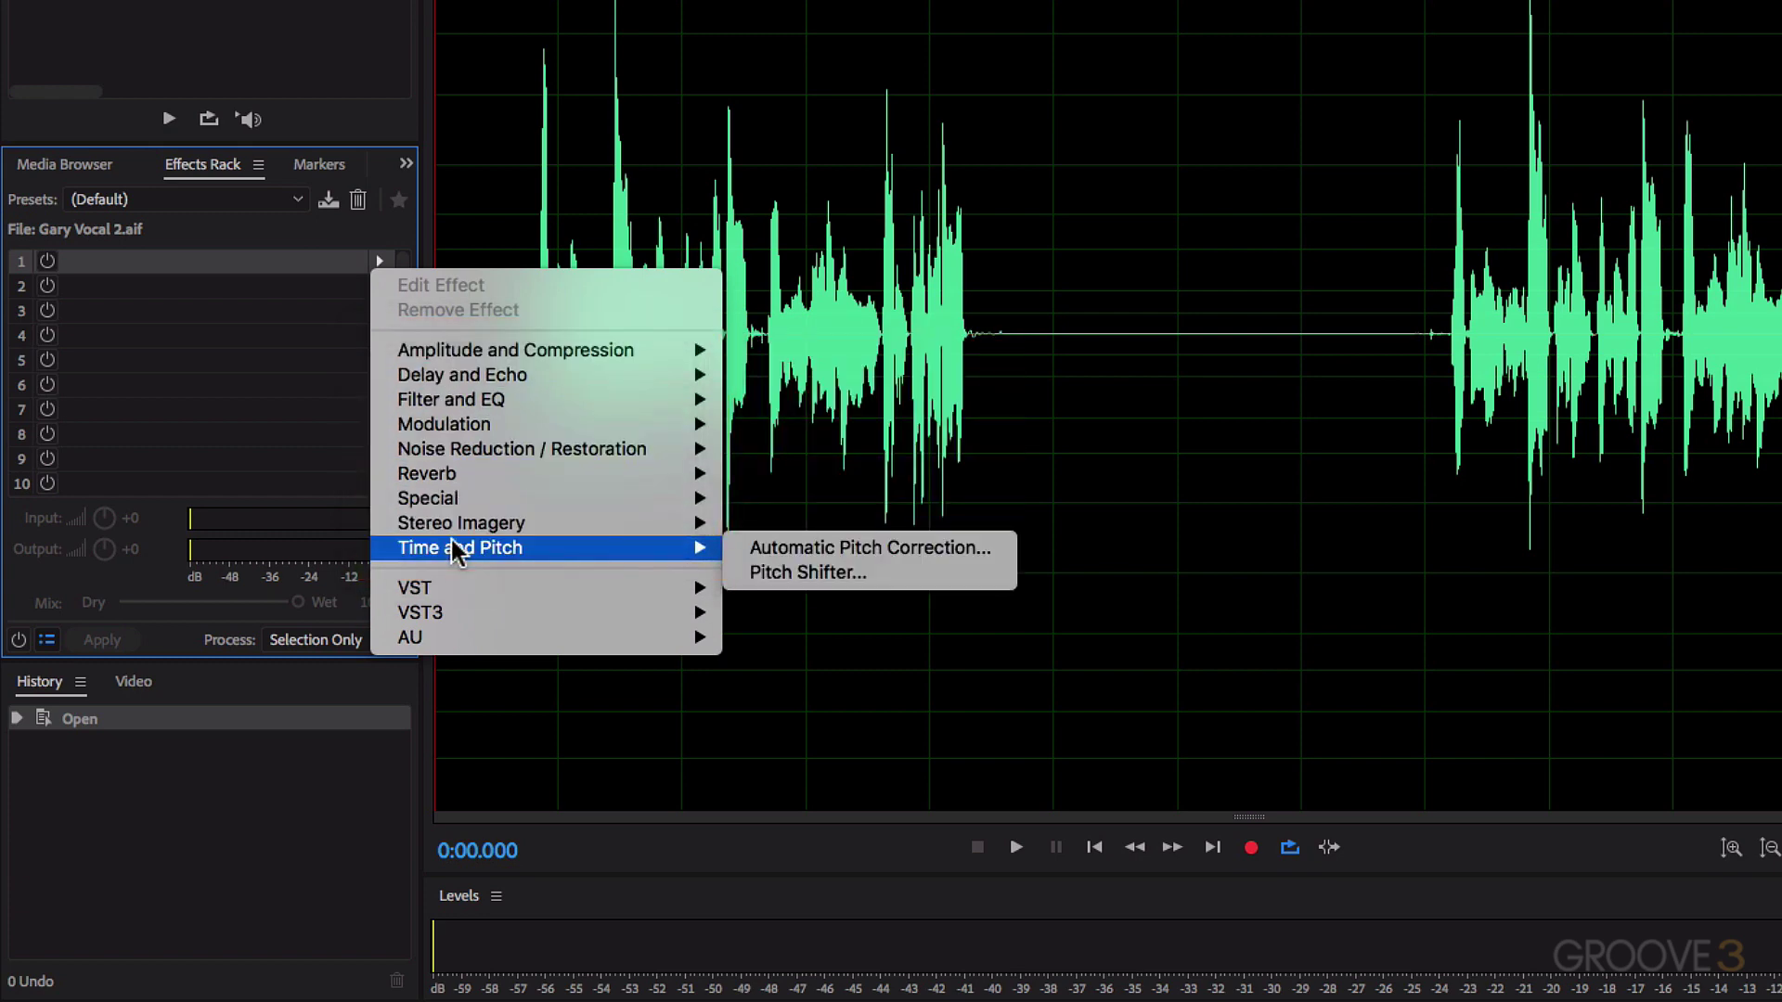
{"action": "mouse_move", "coordinate": [483, 643]}
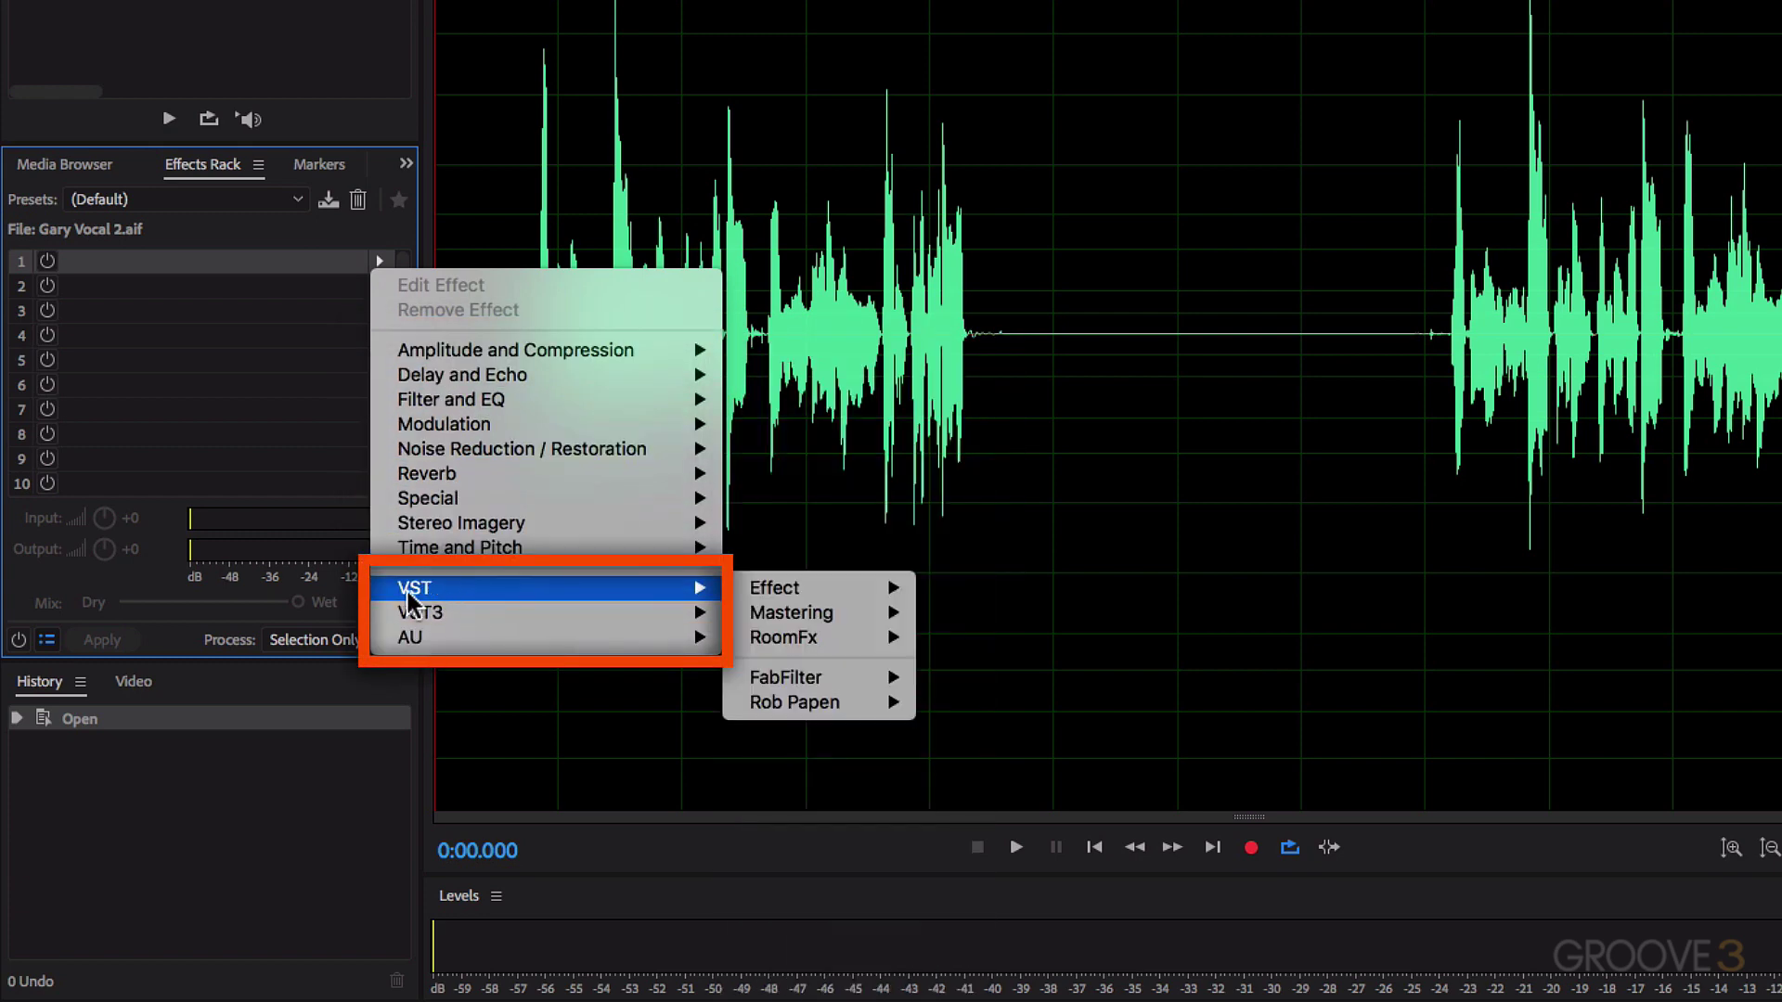
{"action": "mouse_move", "coordinate": [411, 624]}
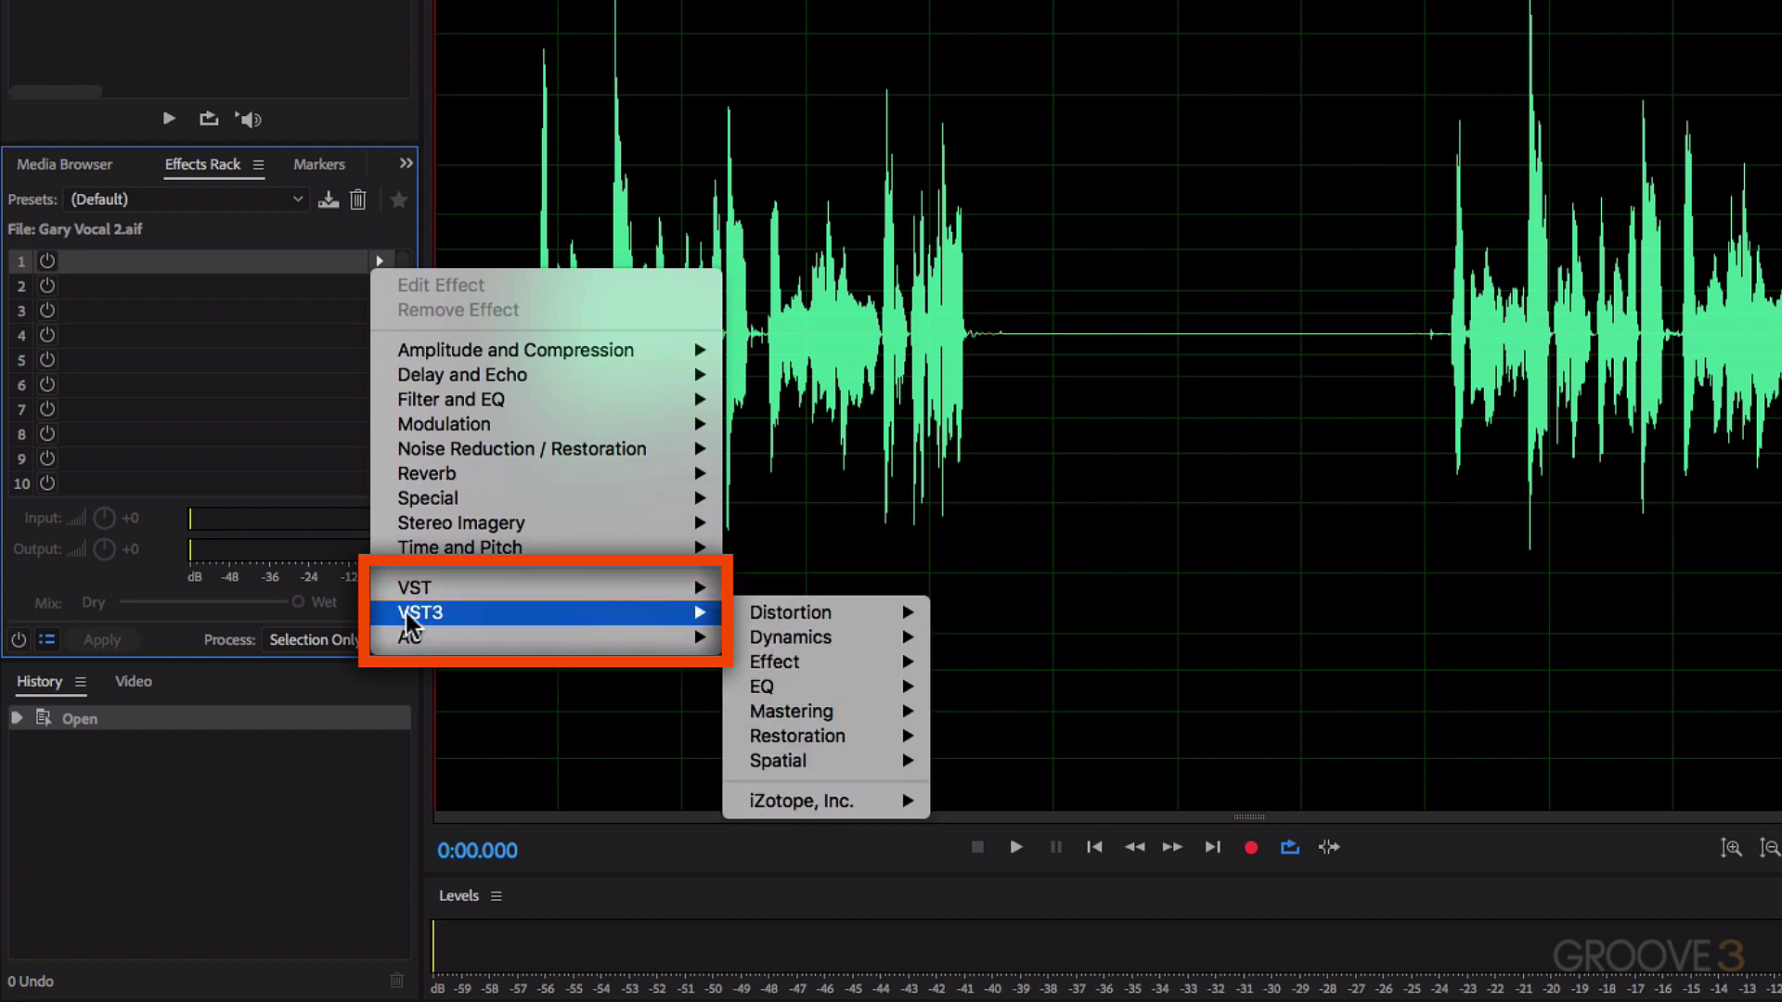
{"action": "mouse_move", "coordinate": [482, 597]}
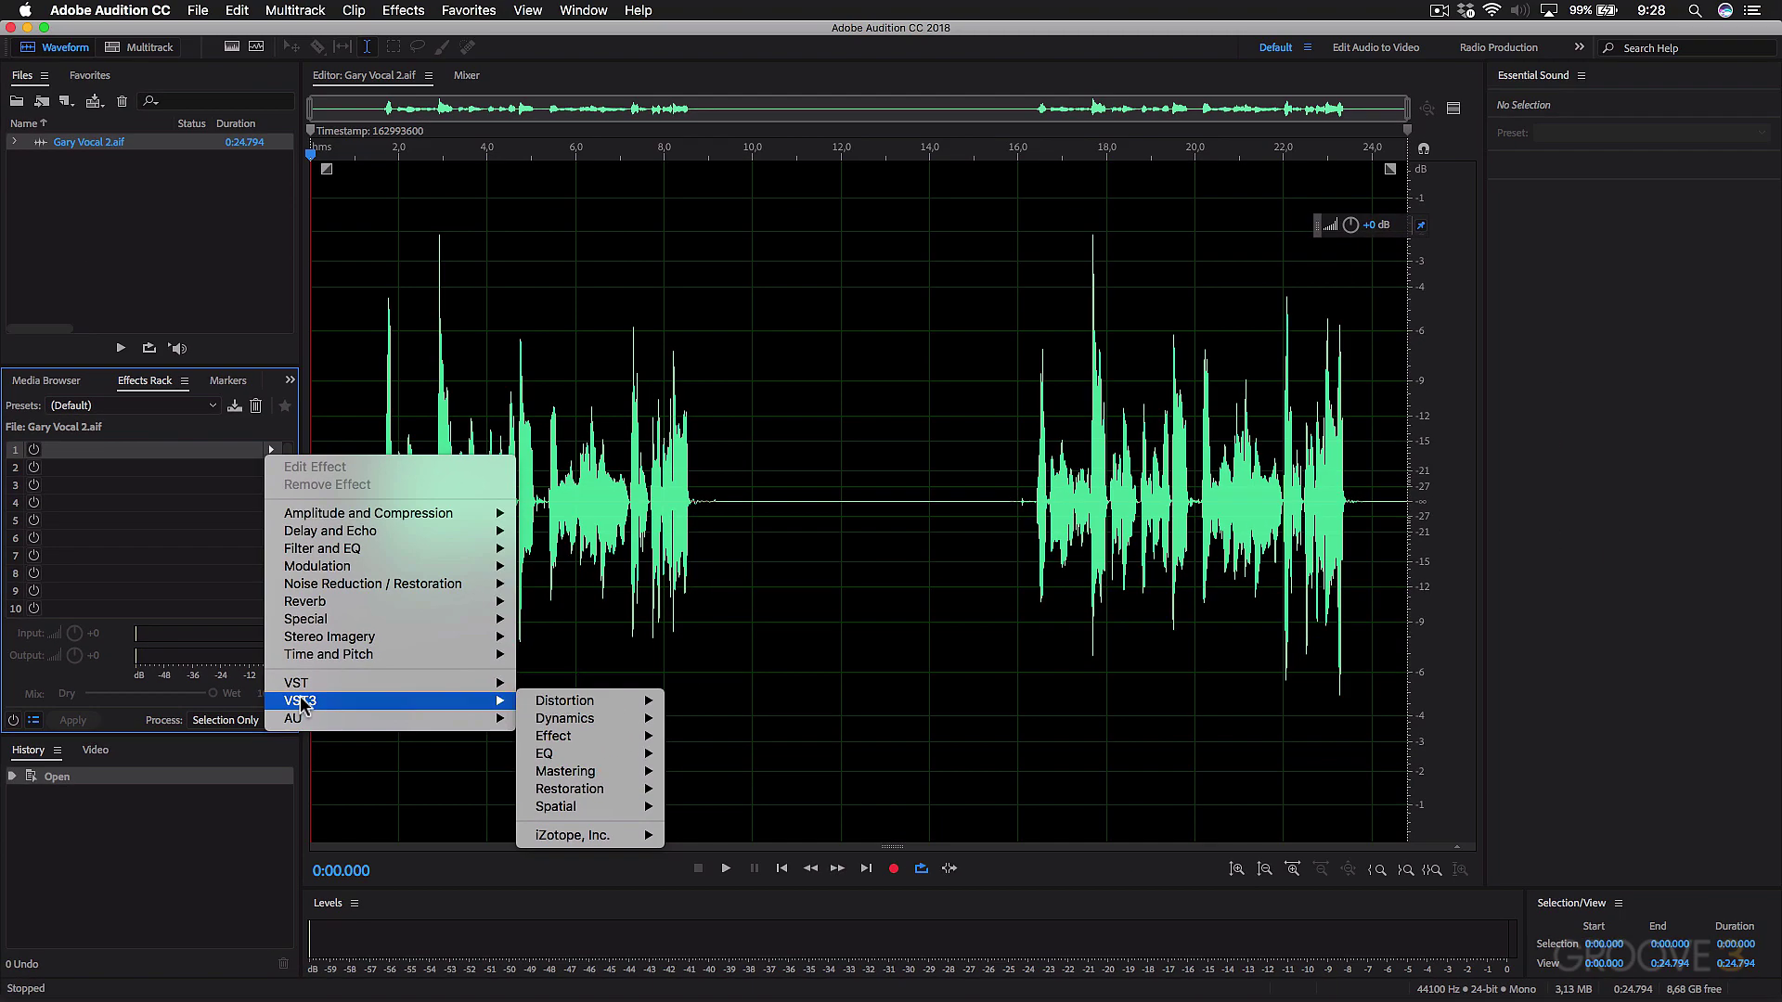
{"action": "left_click", "coordinate": [399, 10]}
{"action": "left_click", "coordinate": [399, 10]}
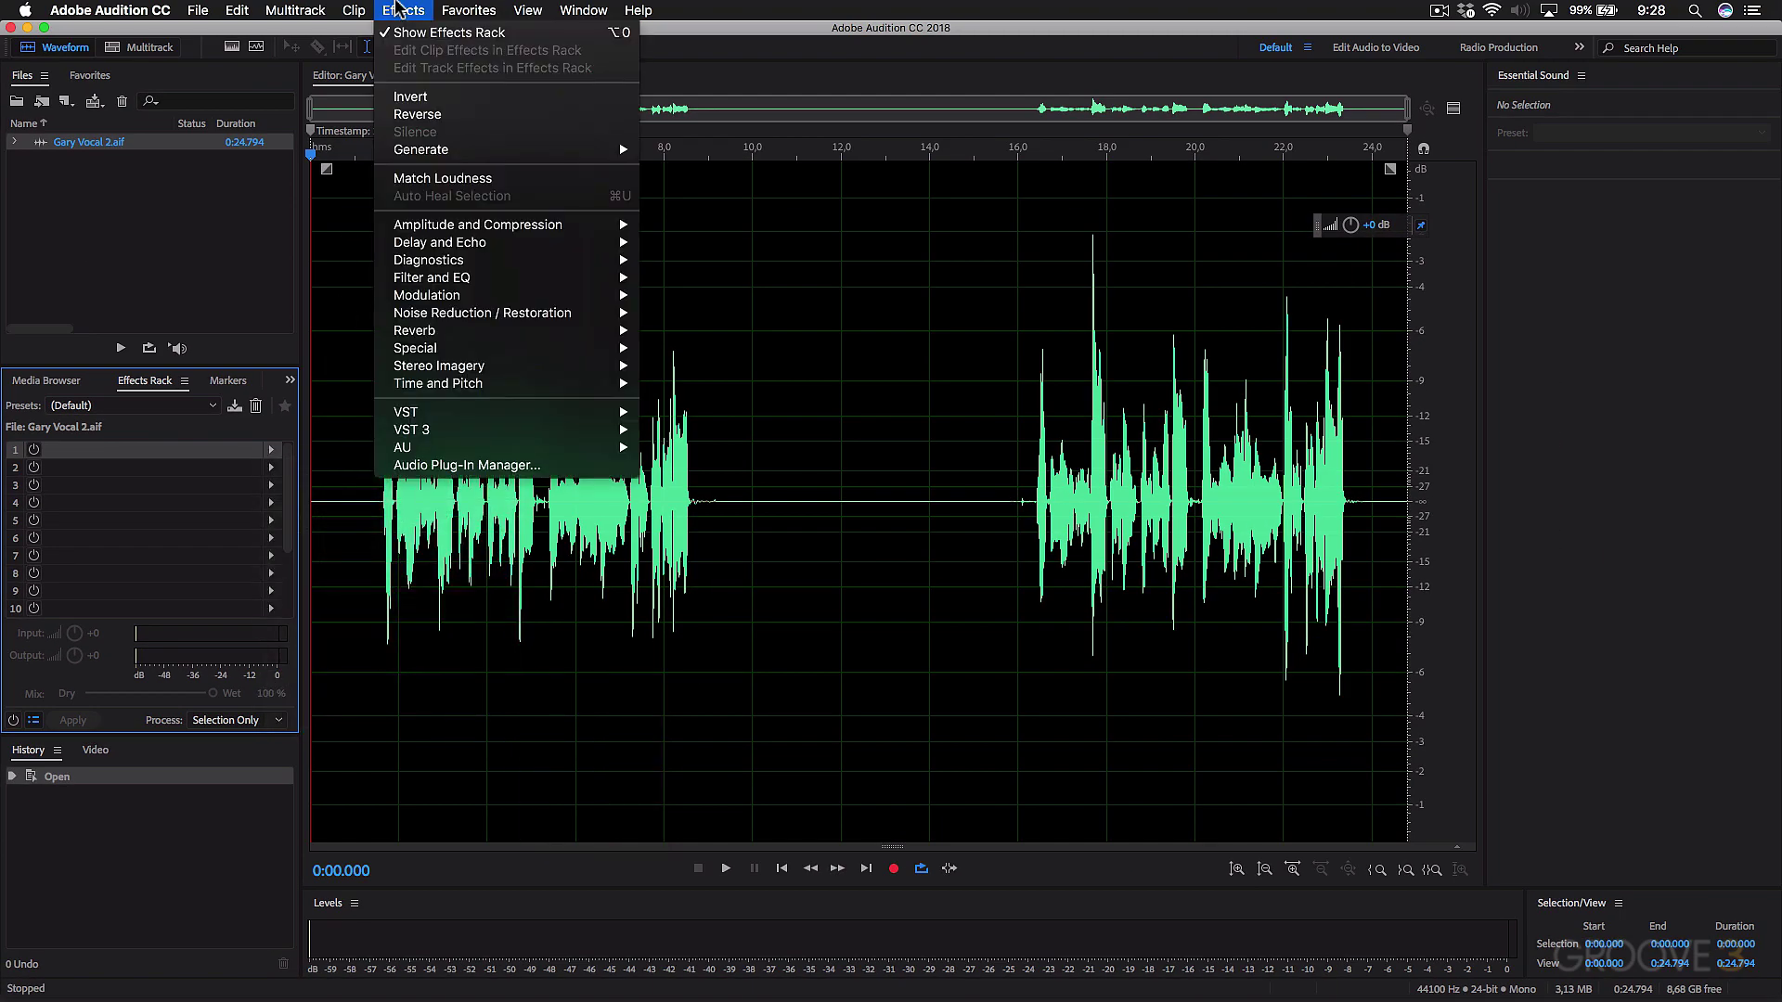
{"action": "left_click", "coordinate": [457, 464]}
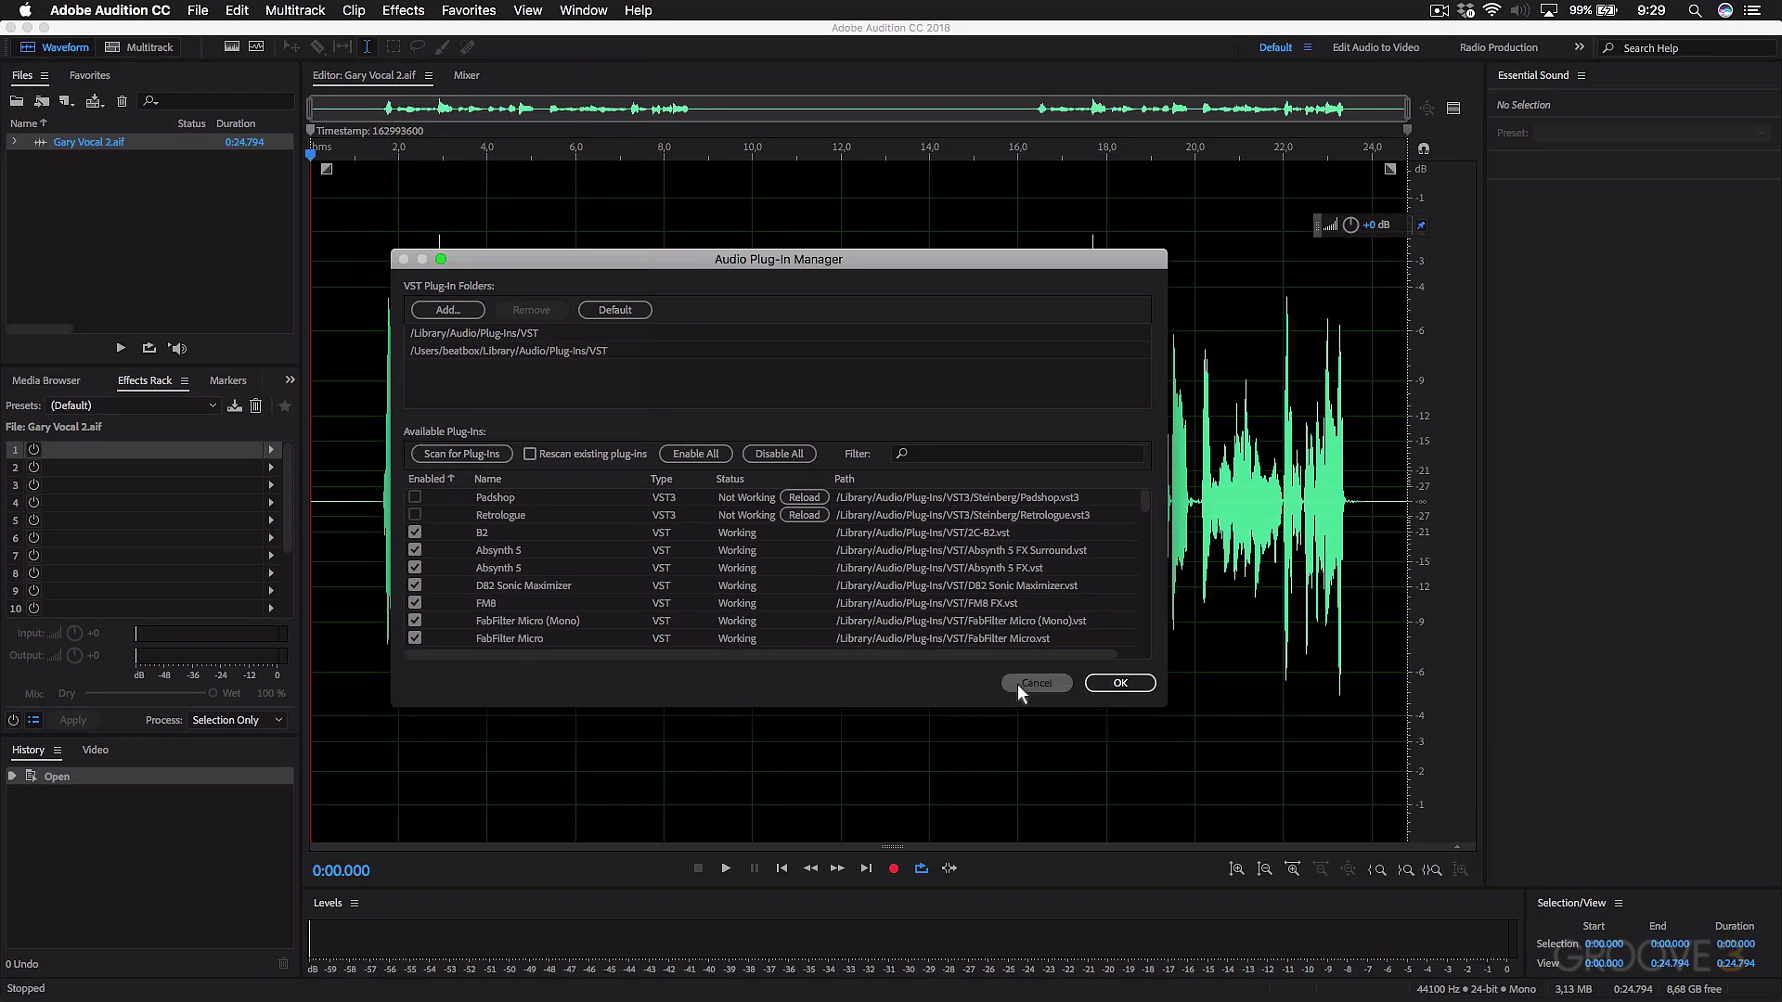
{"action": "left_click", "coordinate": [1204, 717]}
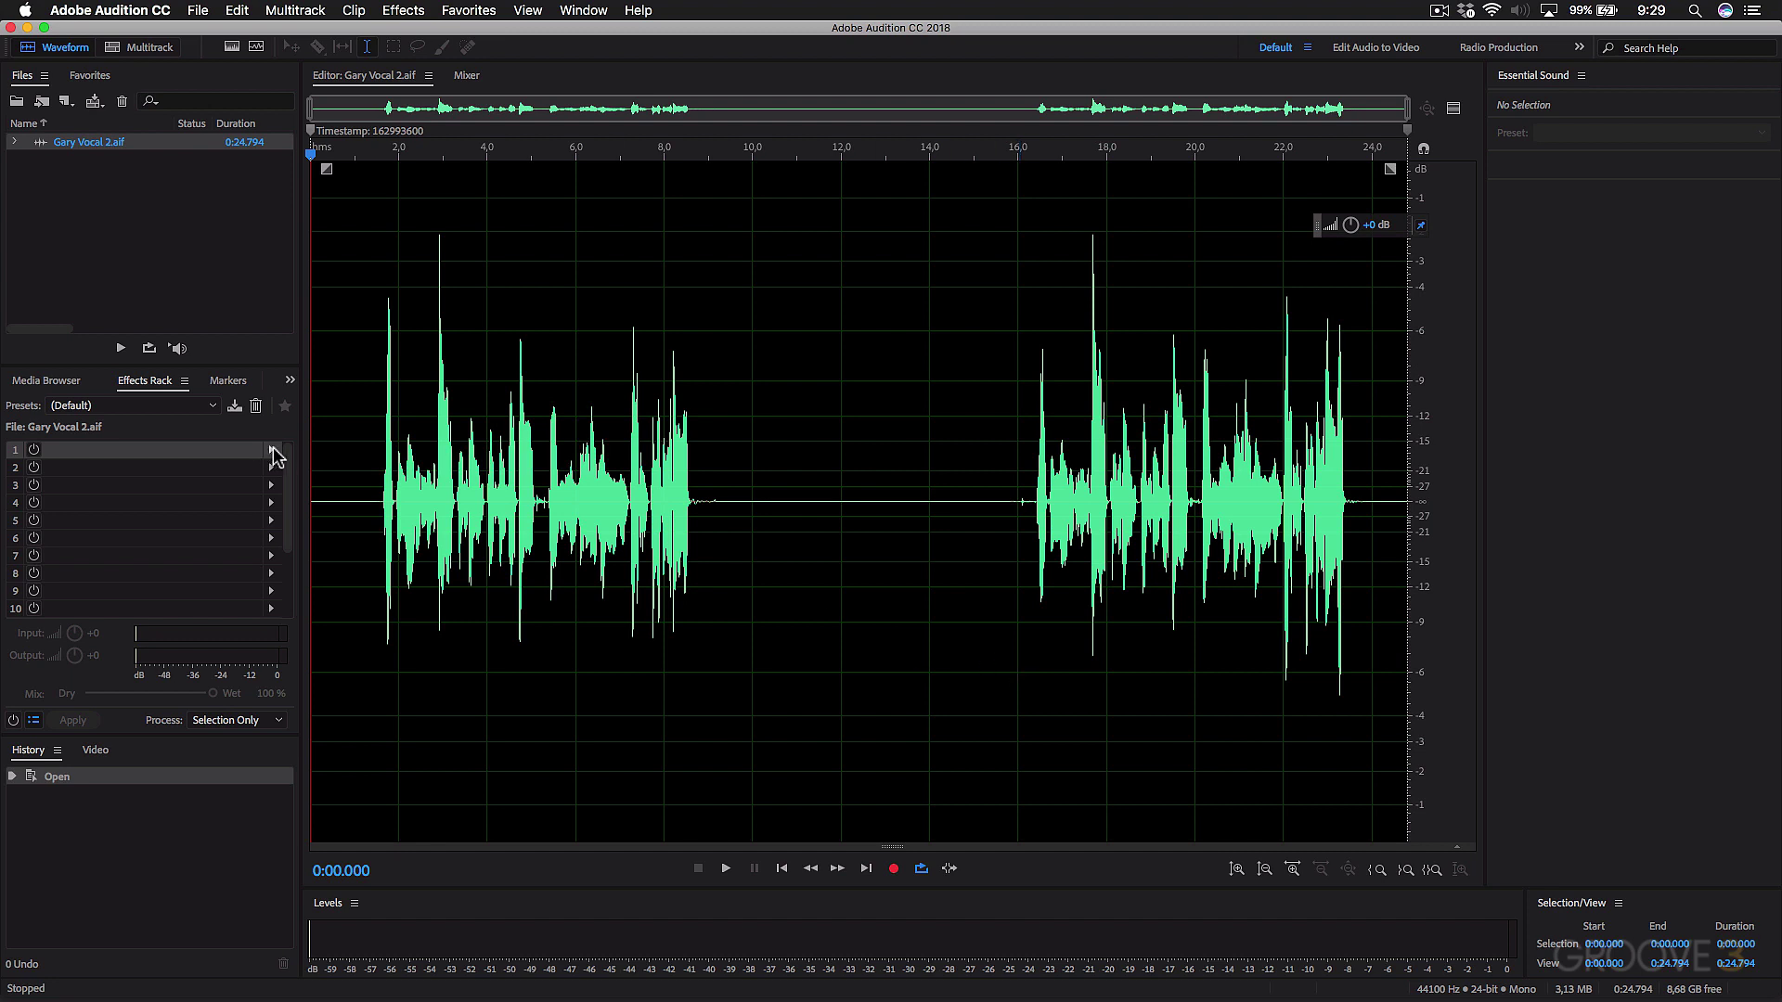
Add a Graphic Equalizer (10 Bands) to slot 1, cutting the lowest bands to -18.1, -11.1 and -4.7 dB.
{"action": "left_click", "coordinate": [272, 451]}
{"action": "mouse_move", "coordinate": [394, 549]}
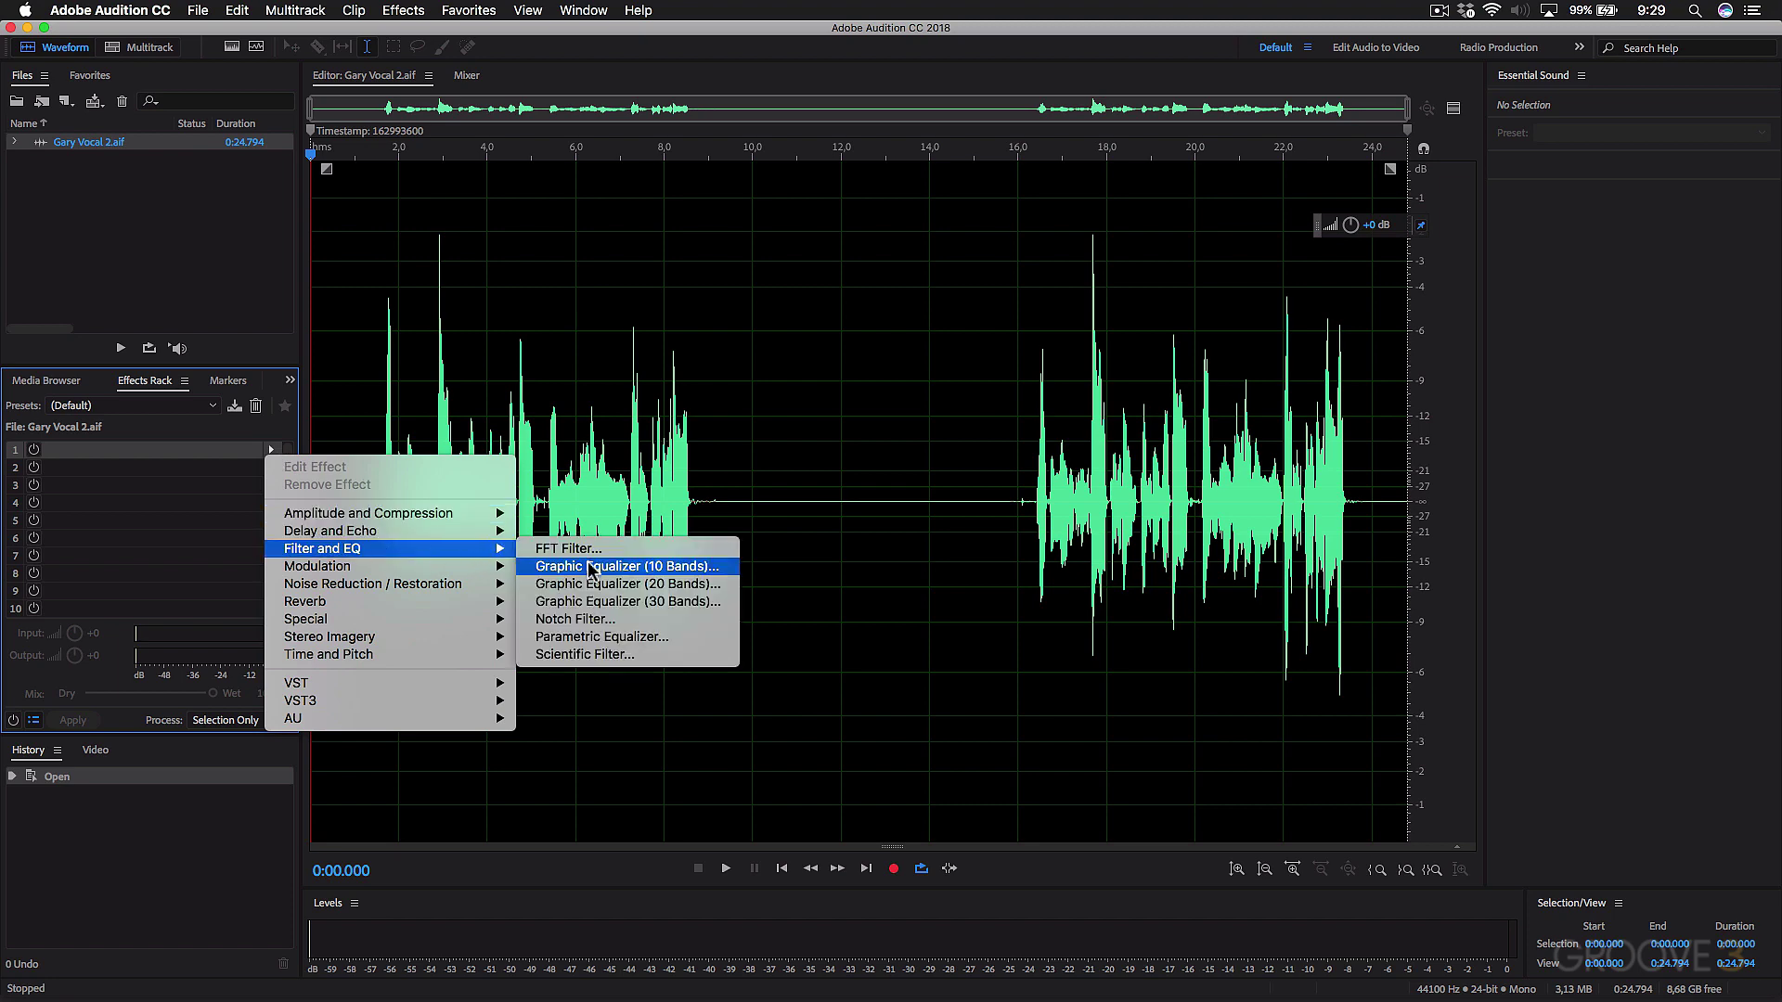
{"action": "left_click", "coordinate": [636, 571]}
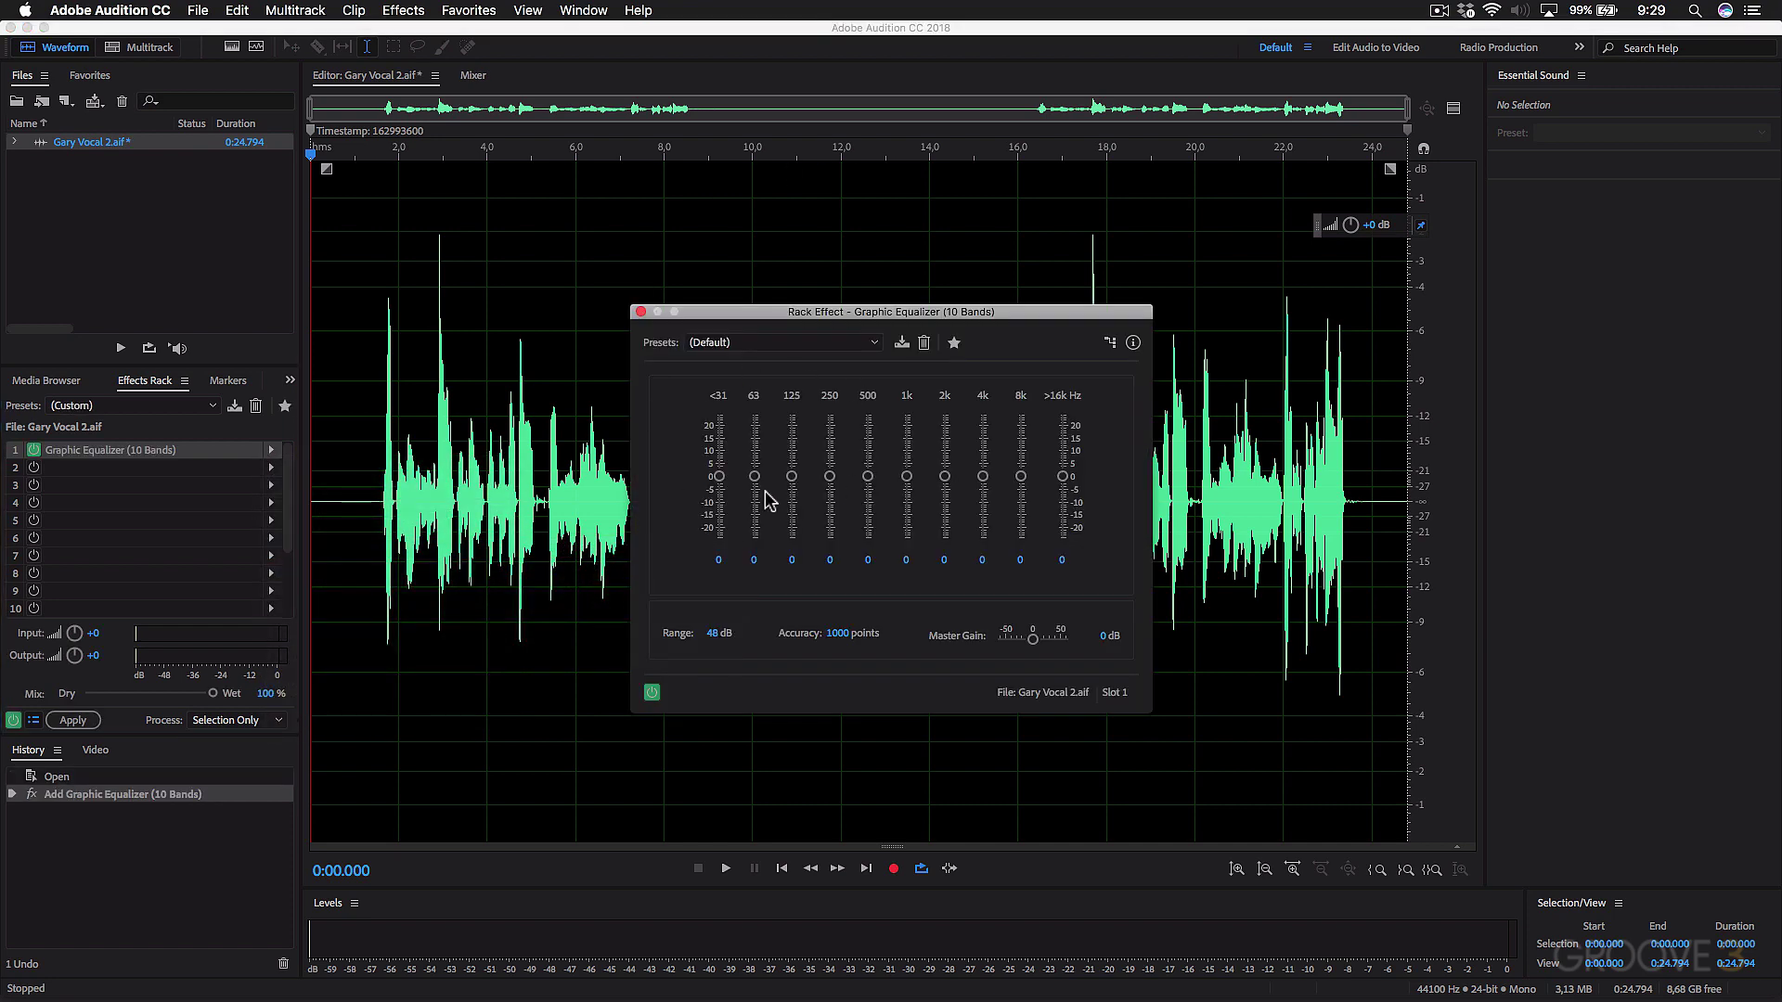
{"action": "left_click_drag", "start_coordinate": [719, 476], "coordinate": [792, 492]}
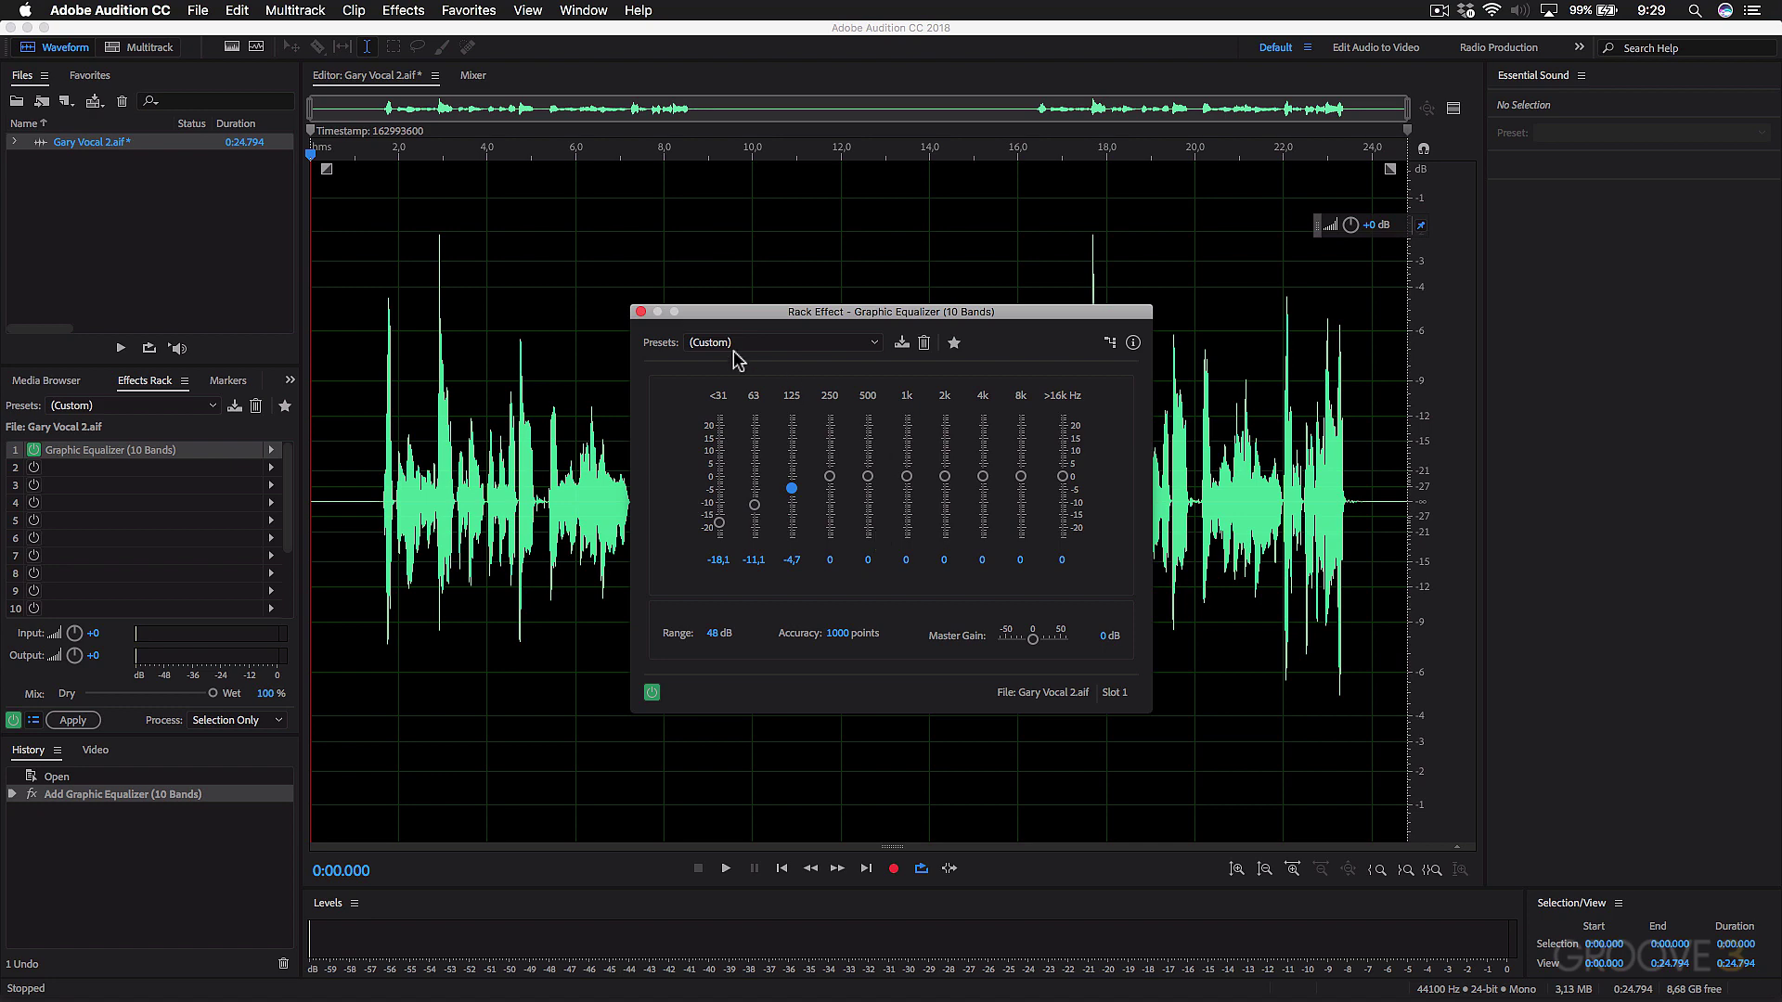
{"action": "left_click", "coordinate": [640, 313]}
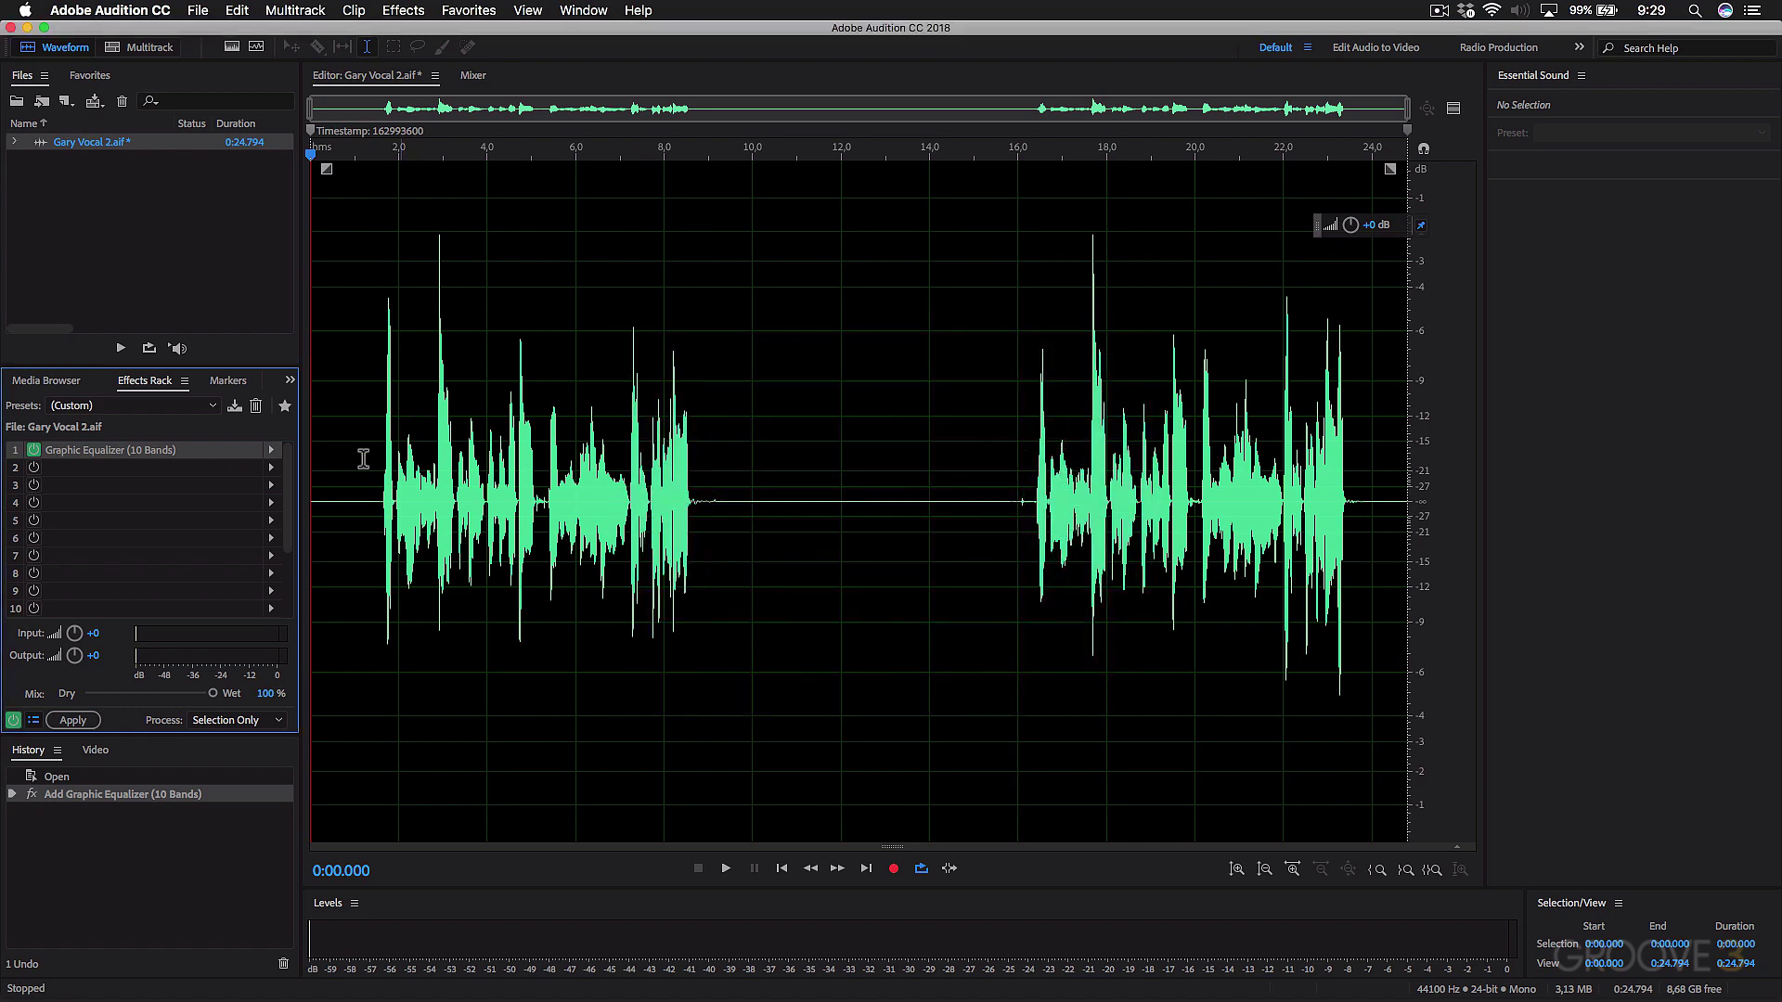
{"action": "left_click", "coordinate": [270, 470]}
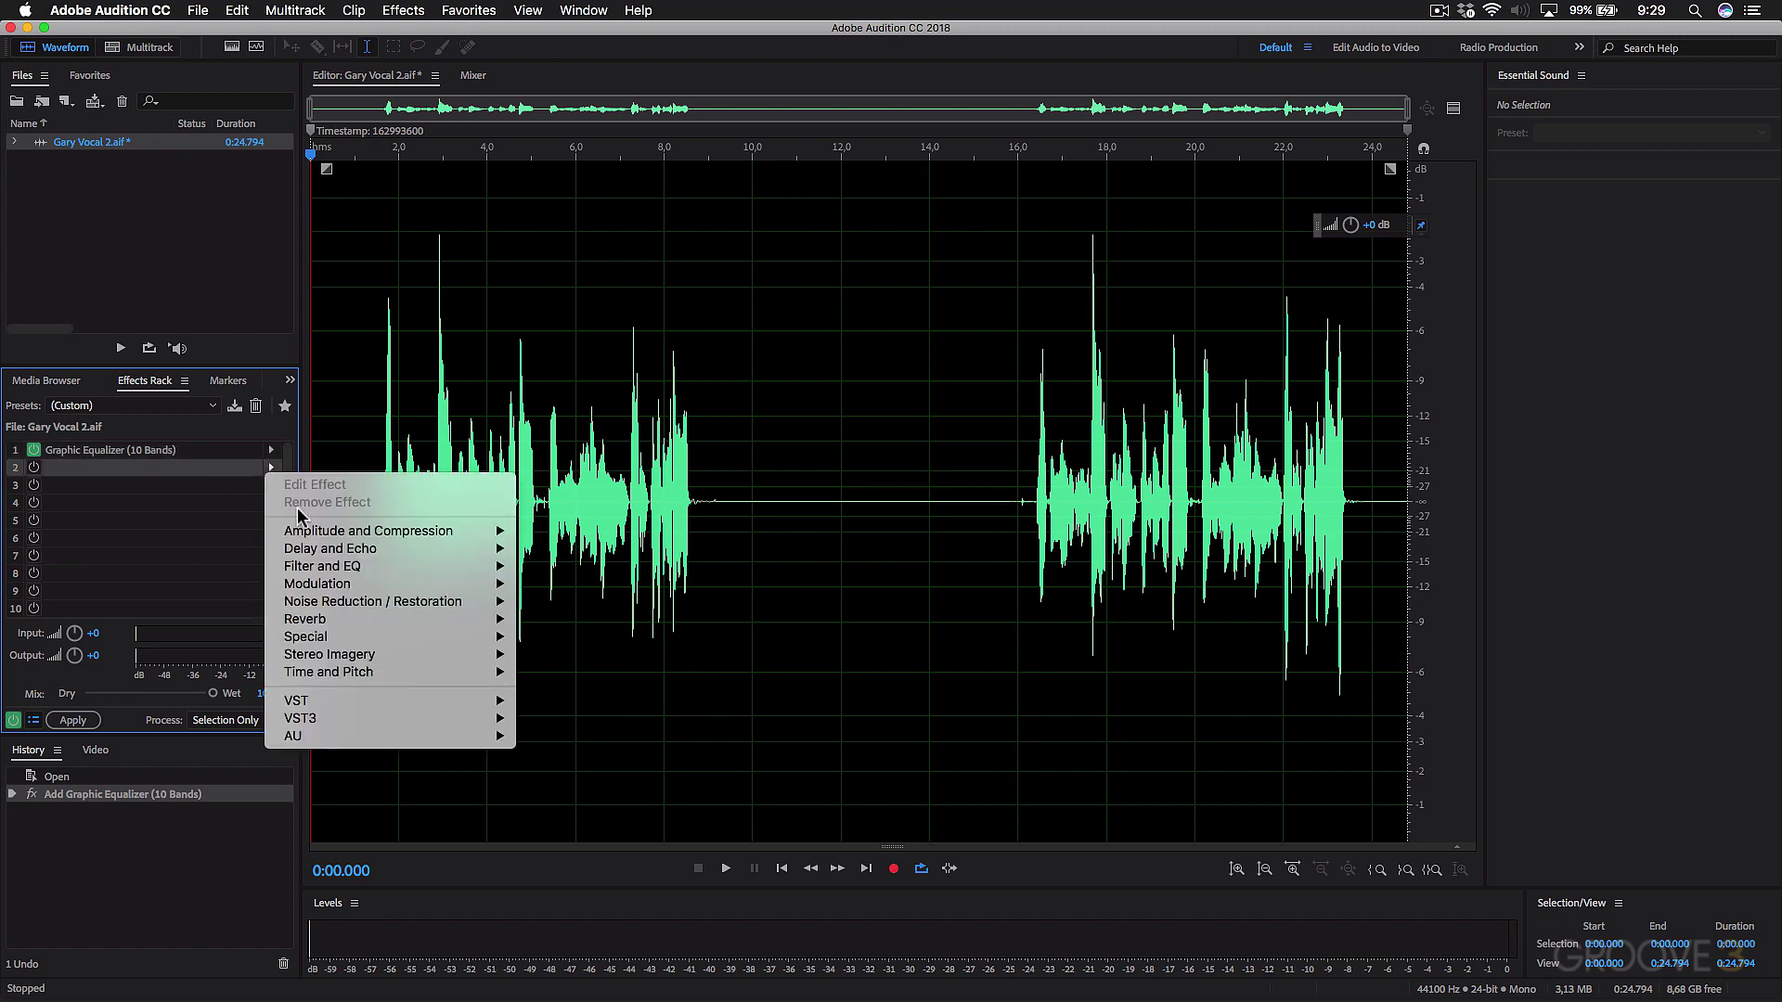
{"action": "mouse_move", "coordinate": [309, 555]}
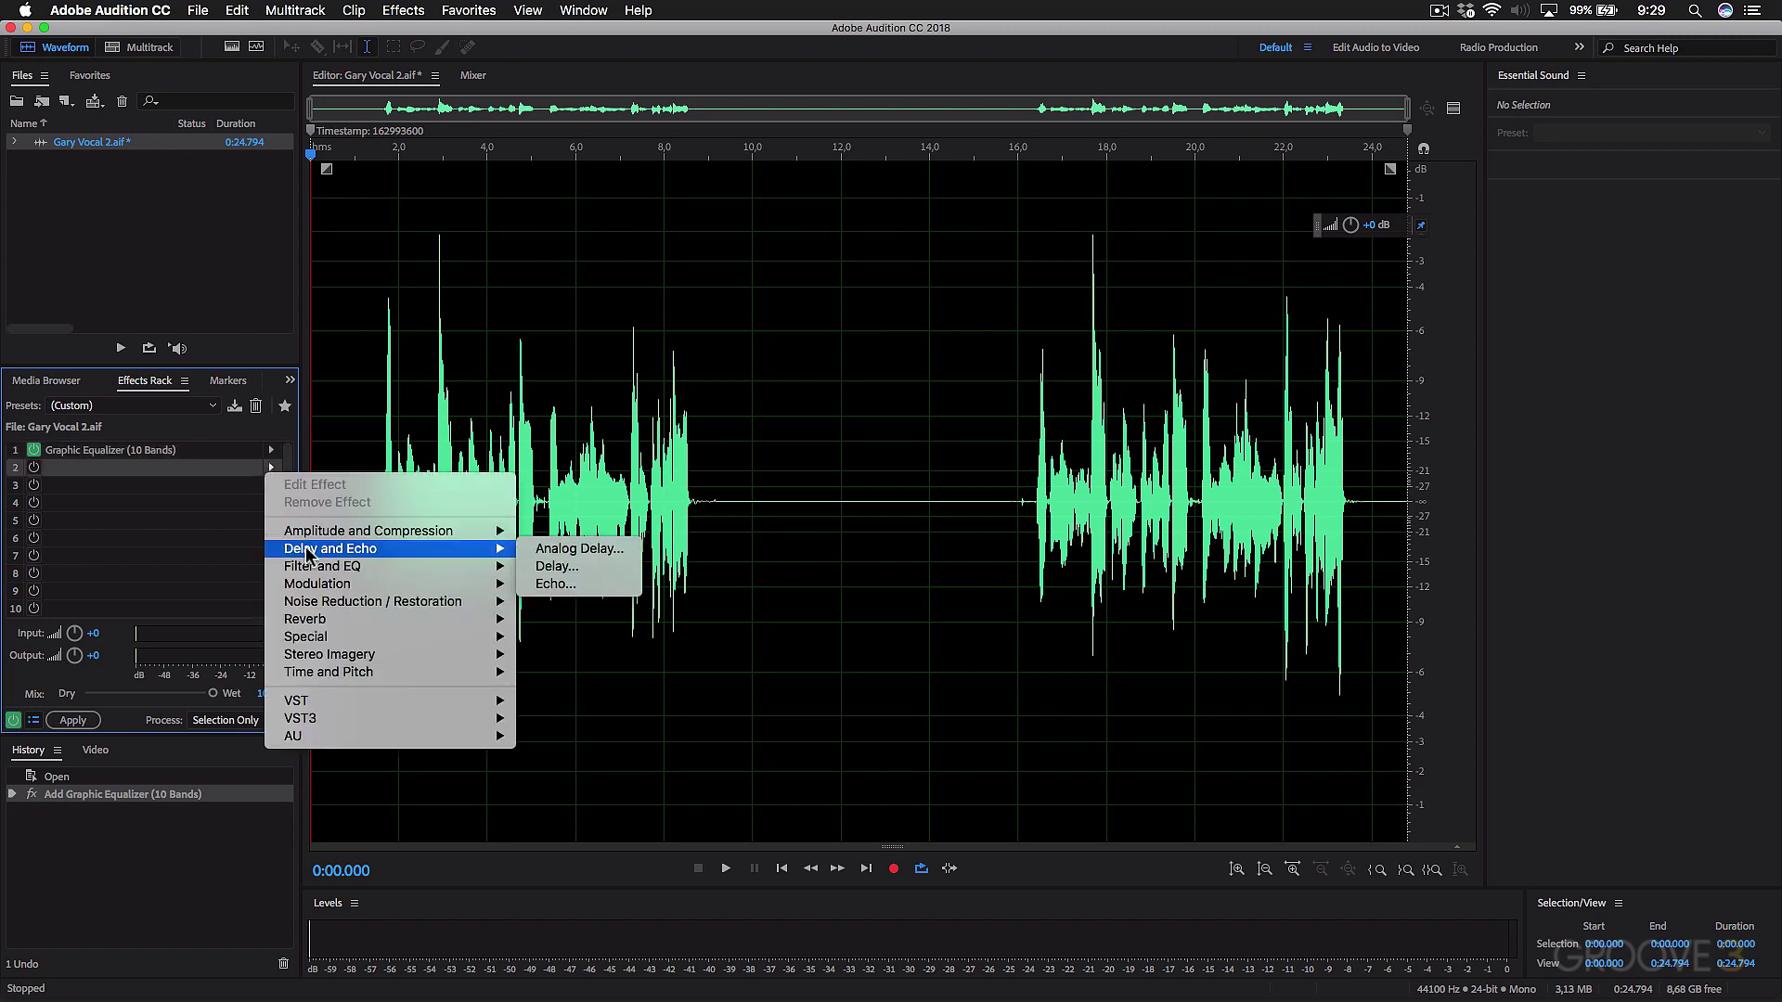
{"action": "left_click", "coordinate": [564, 549]}
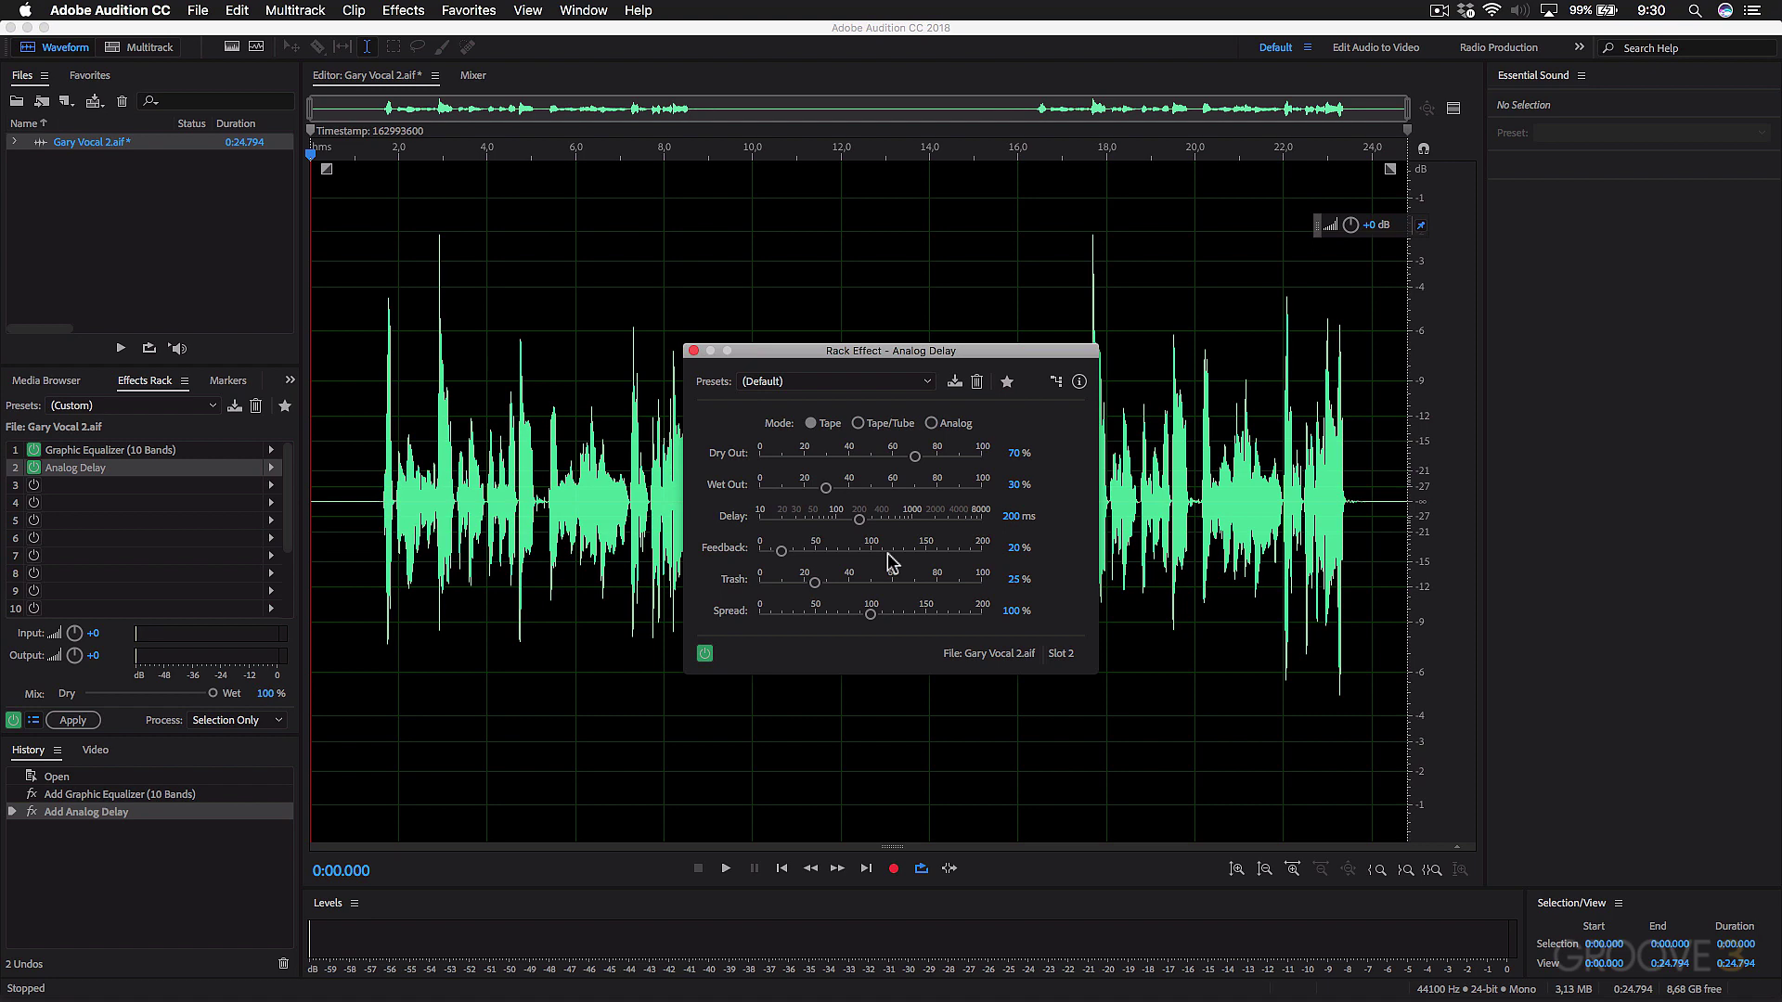
{"action": "left_click_drag", "start_coordinate": [915, 457], "coordinate": [873, 457]}
{"action": "left_click", "coordinate": [694, 351]}
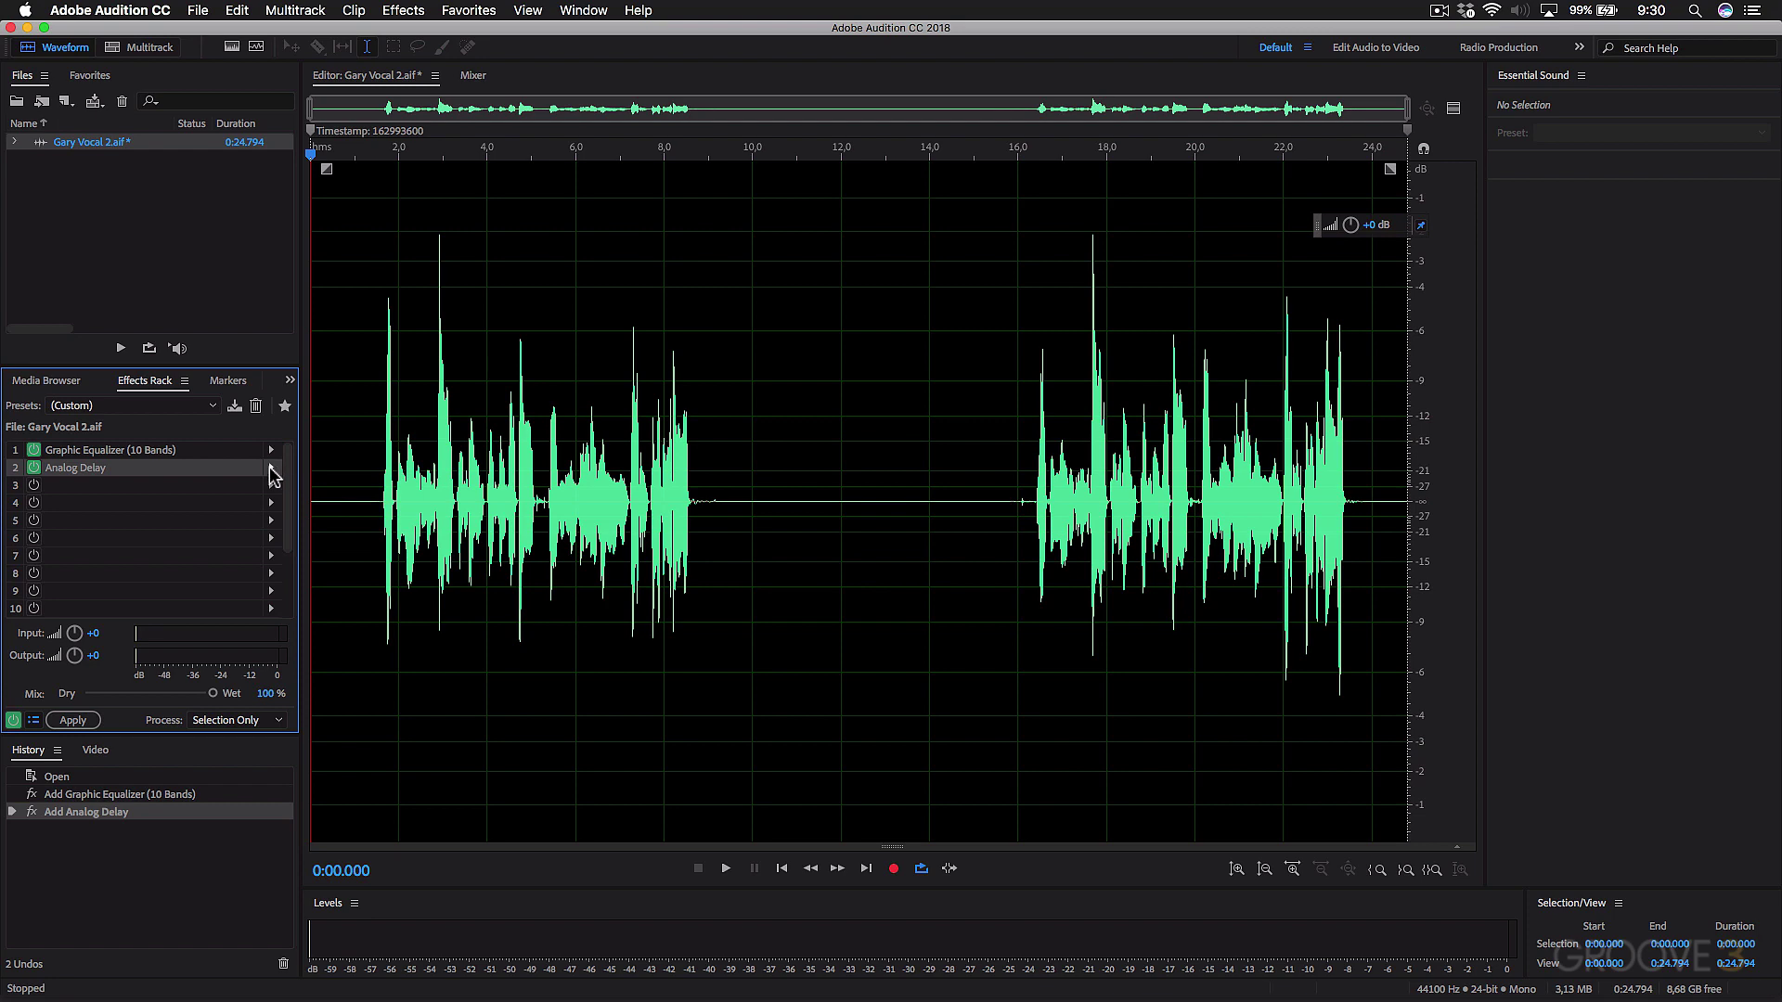
{"action": "left_click", "coordinate": [271, 469]}
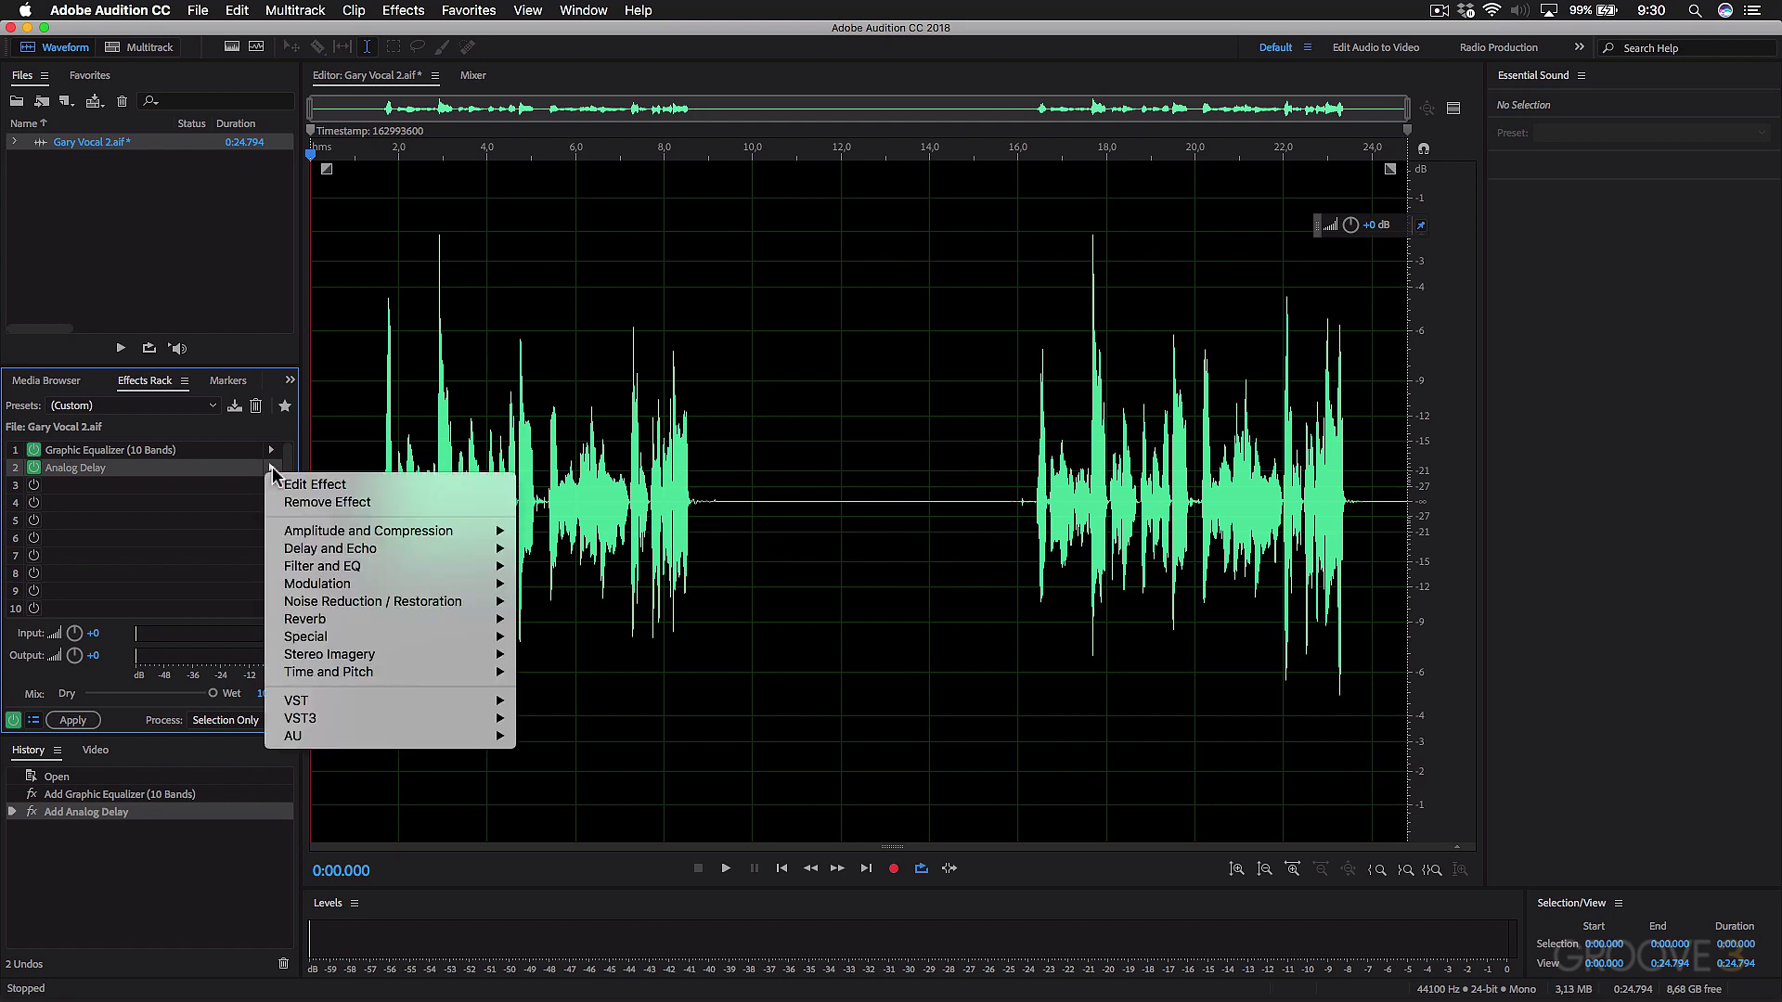
Replace the Analog Delay in slot 2 with the Lexicon LexHall reverb and close its window.
{"action": "left_click", "coordinate": [318, 504]}
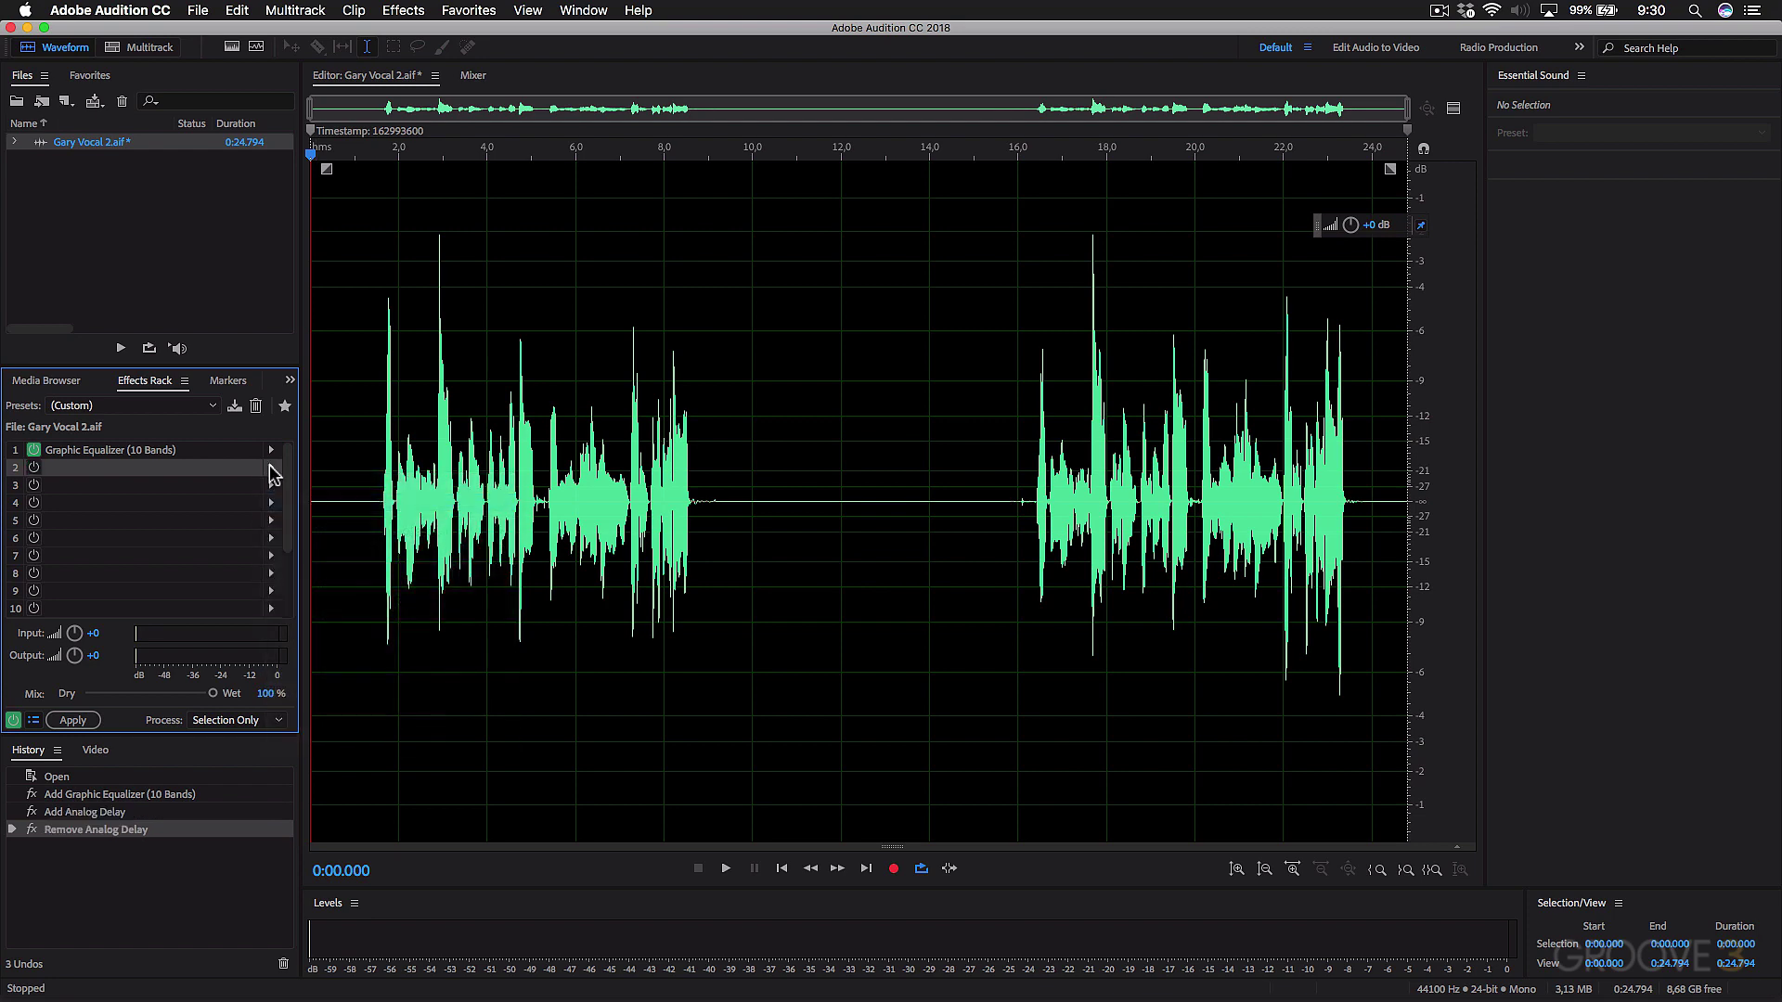
{"action": "left_click", "coordinate": [272, 470]}
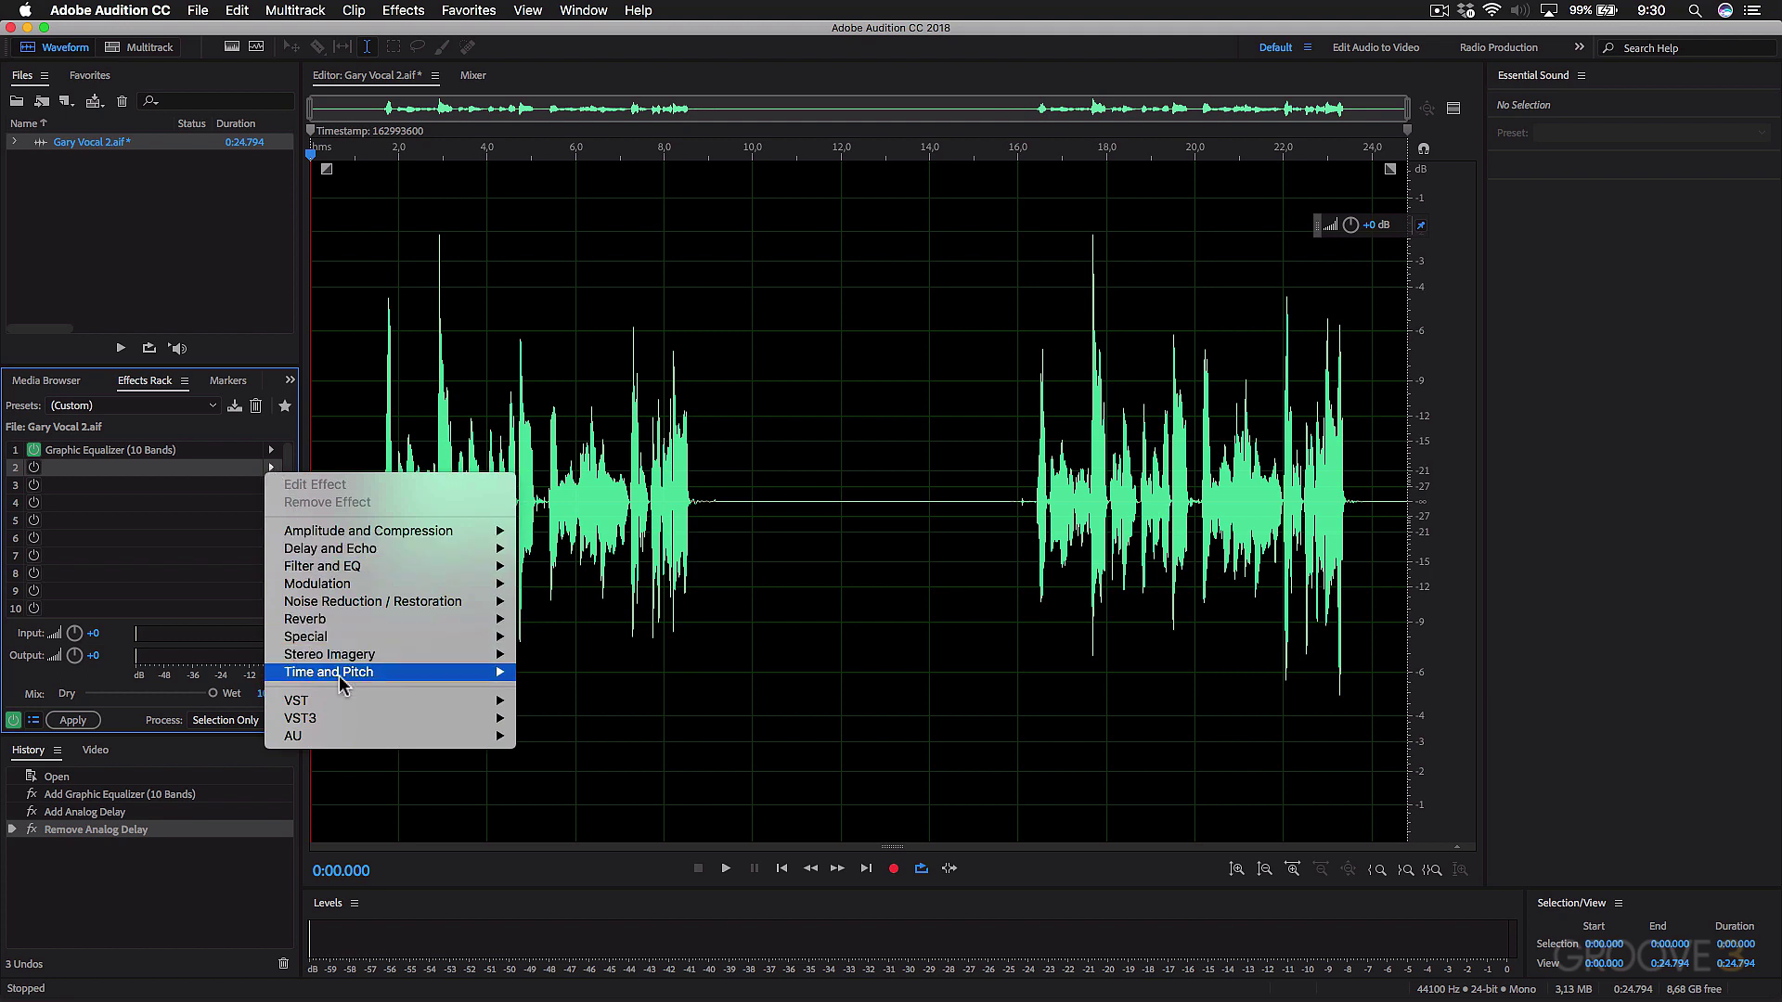
{"action": "mouse_move", "coordinate": [348, 703]}
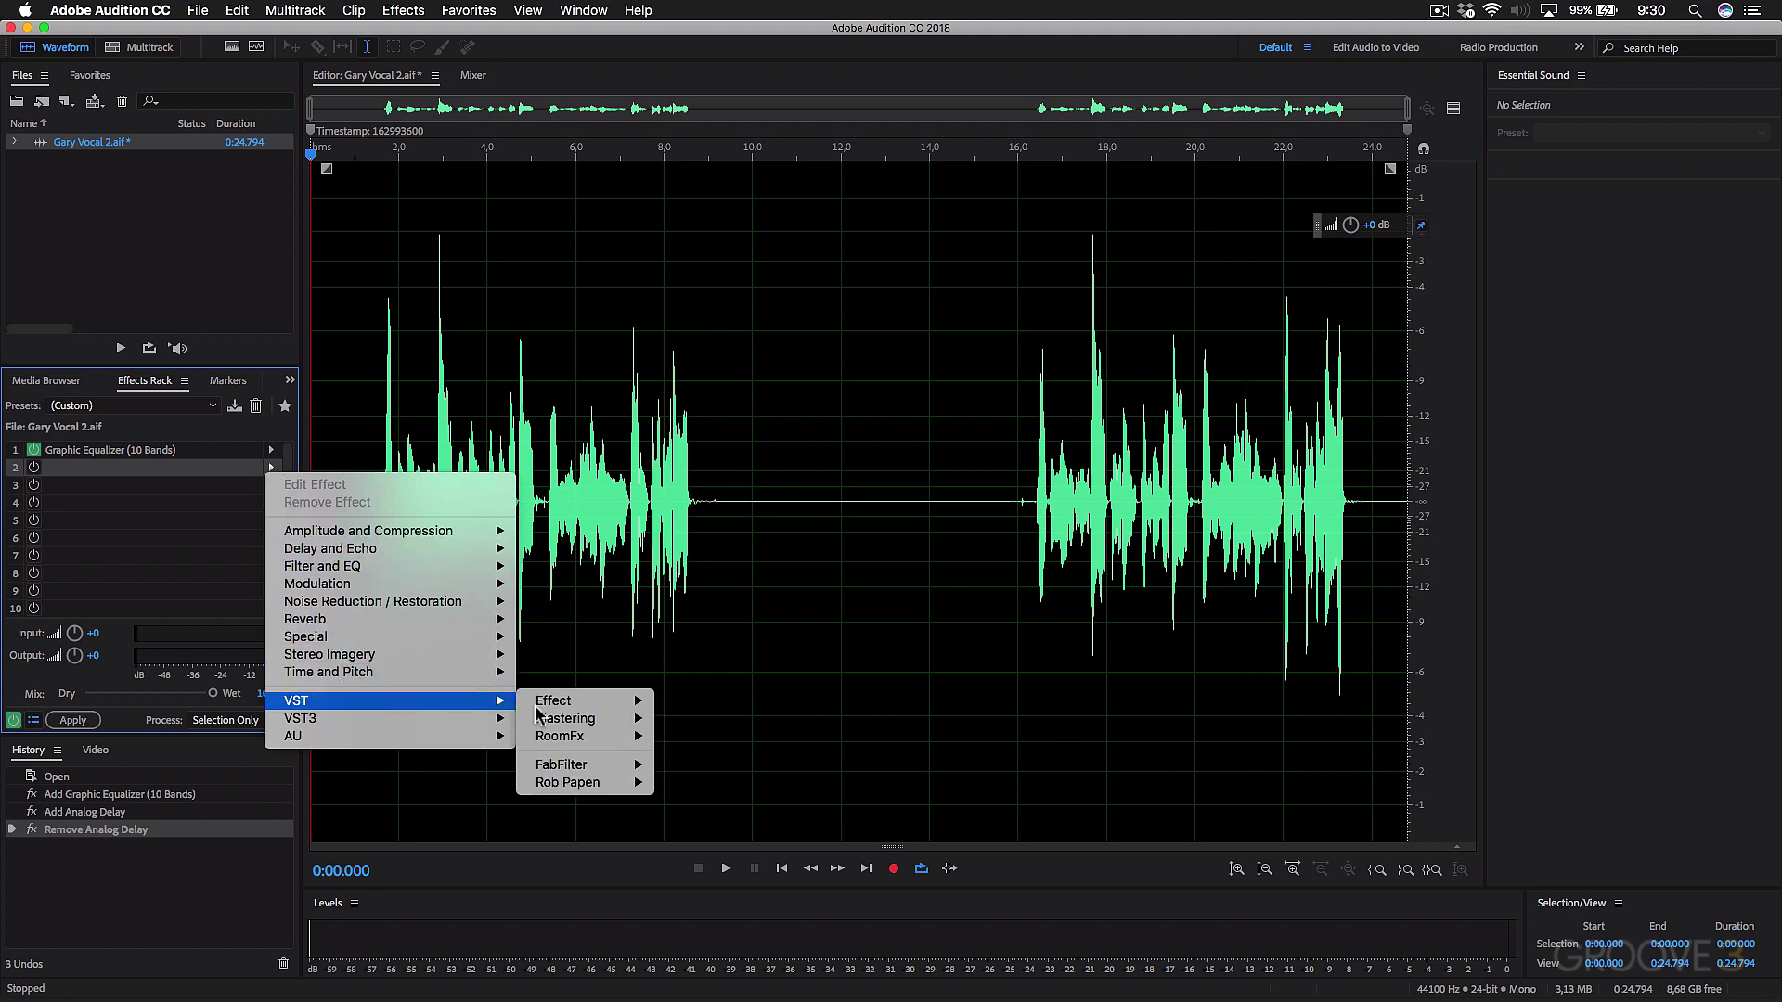
{"action": "mouse_move", "coordinate": [580, 708]}
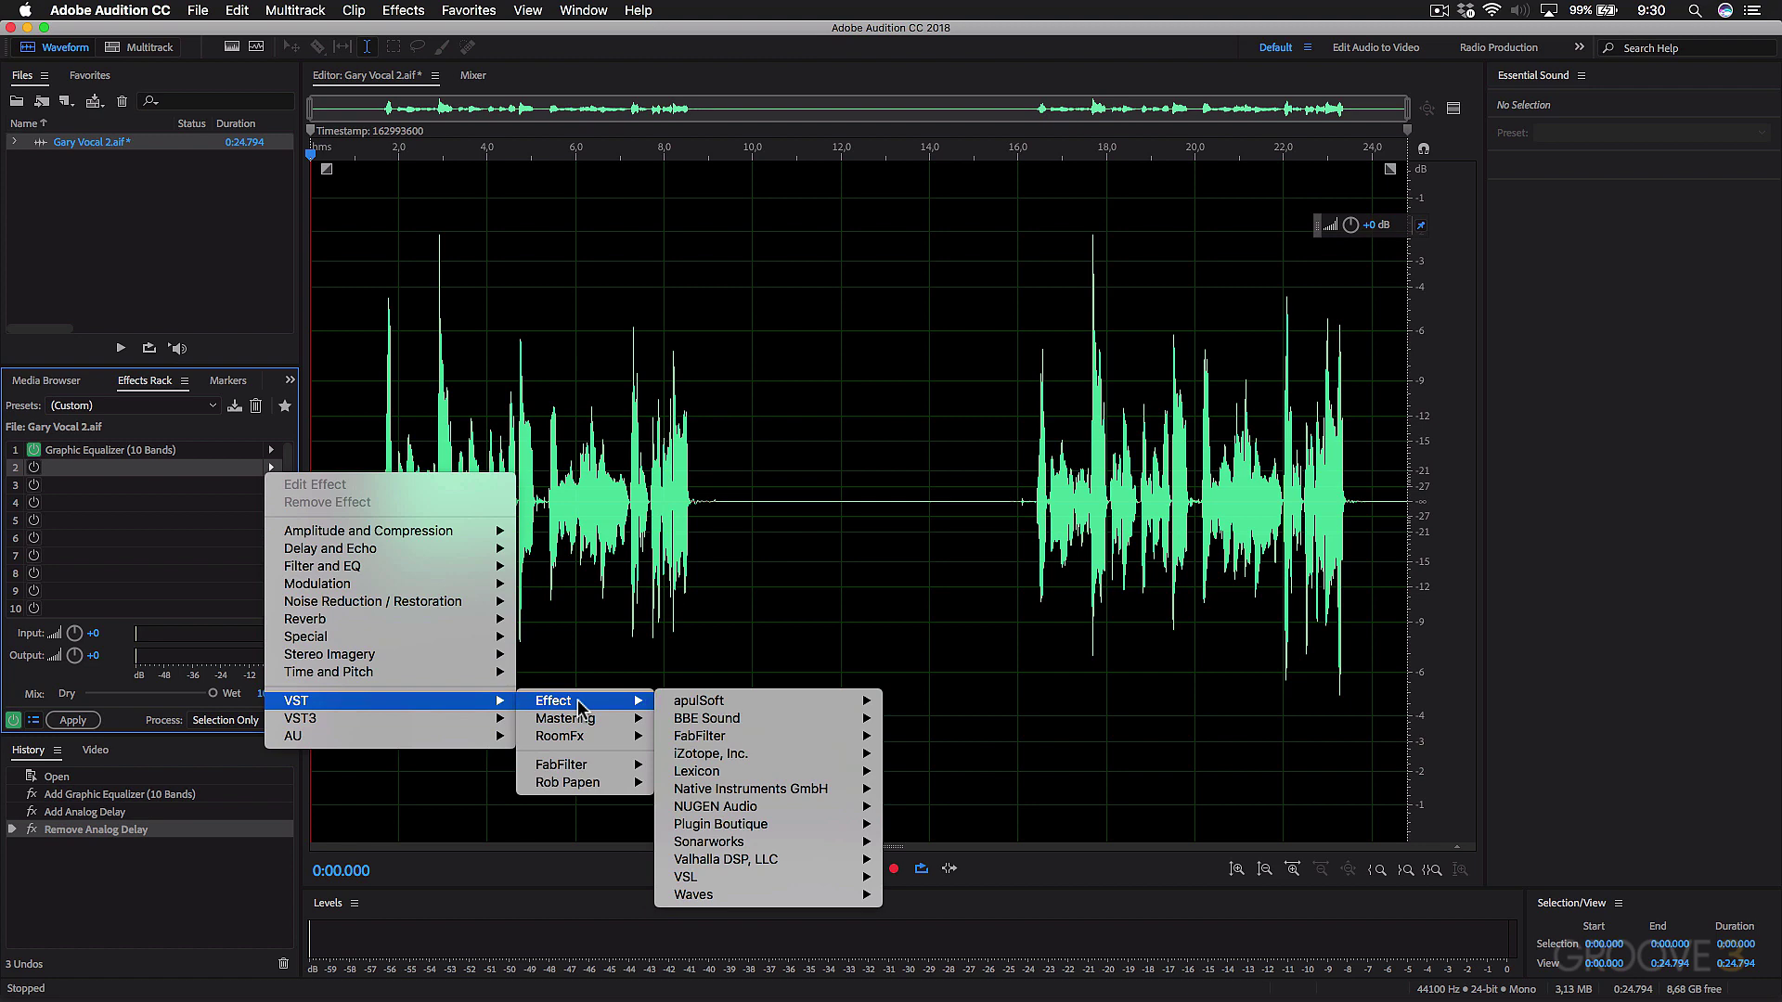
{"action": "mouse_move", "coordinate": [742, 775]}
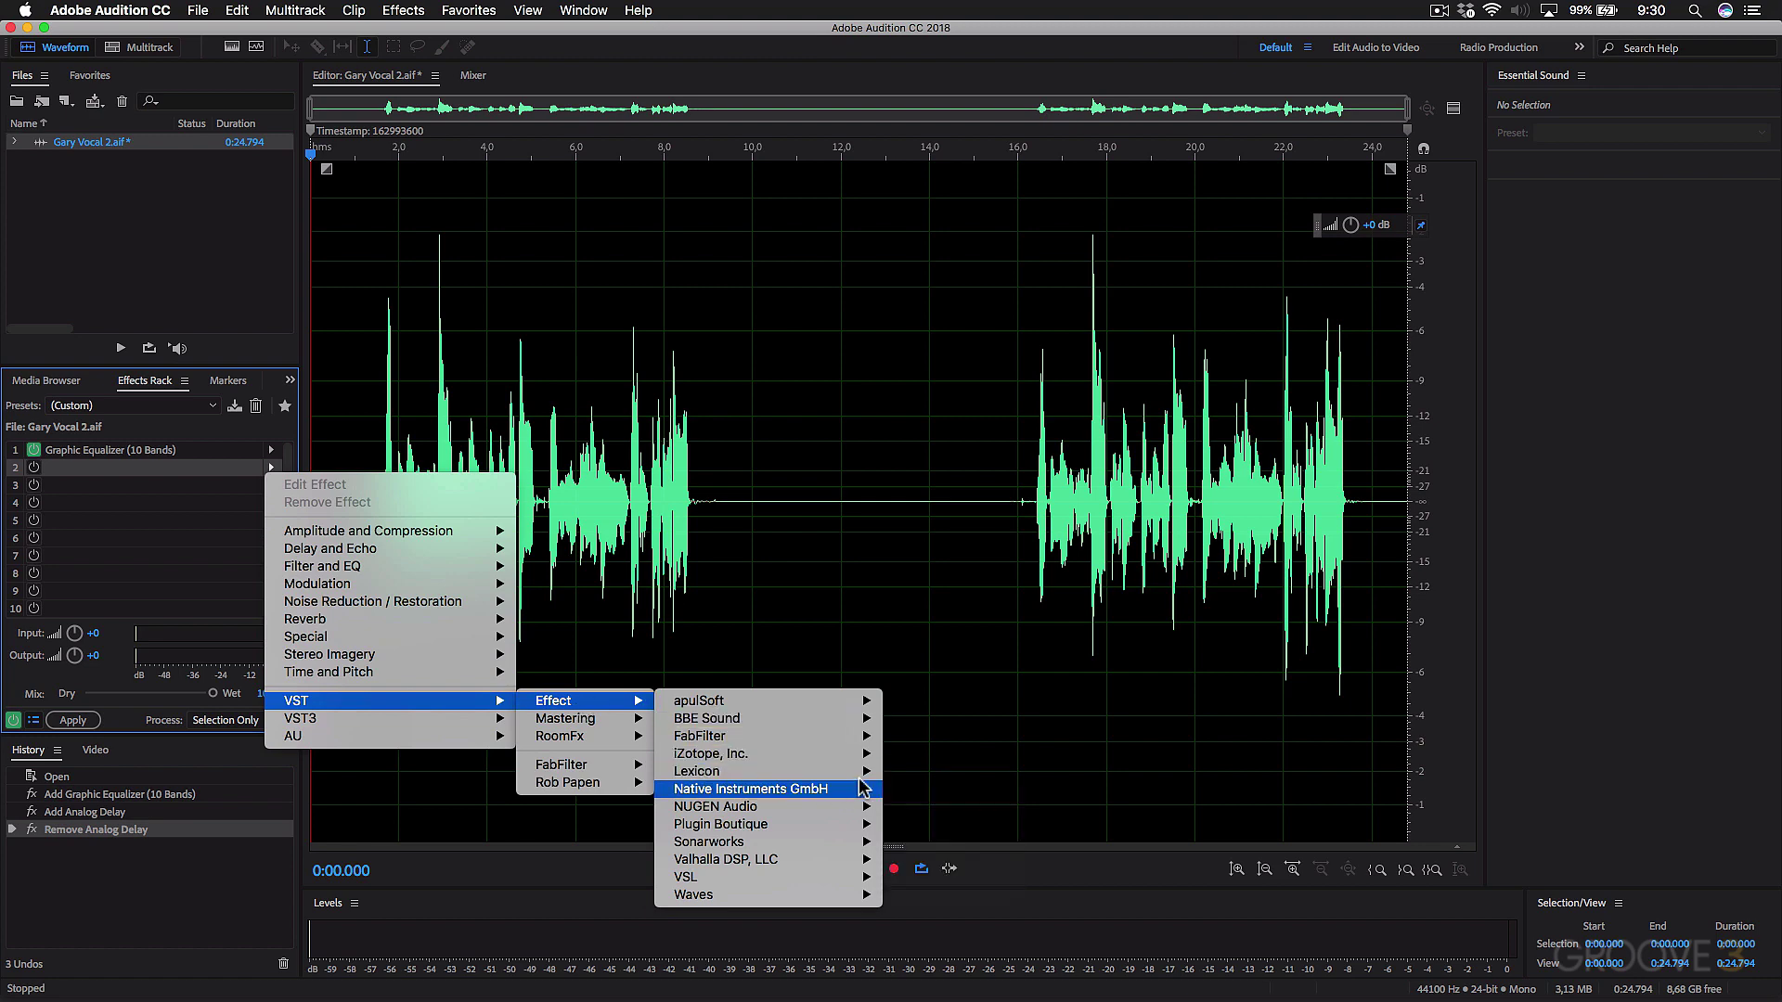
{"action": "left_click", "coordinate": [924, 805]}
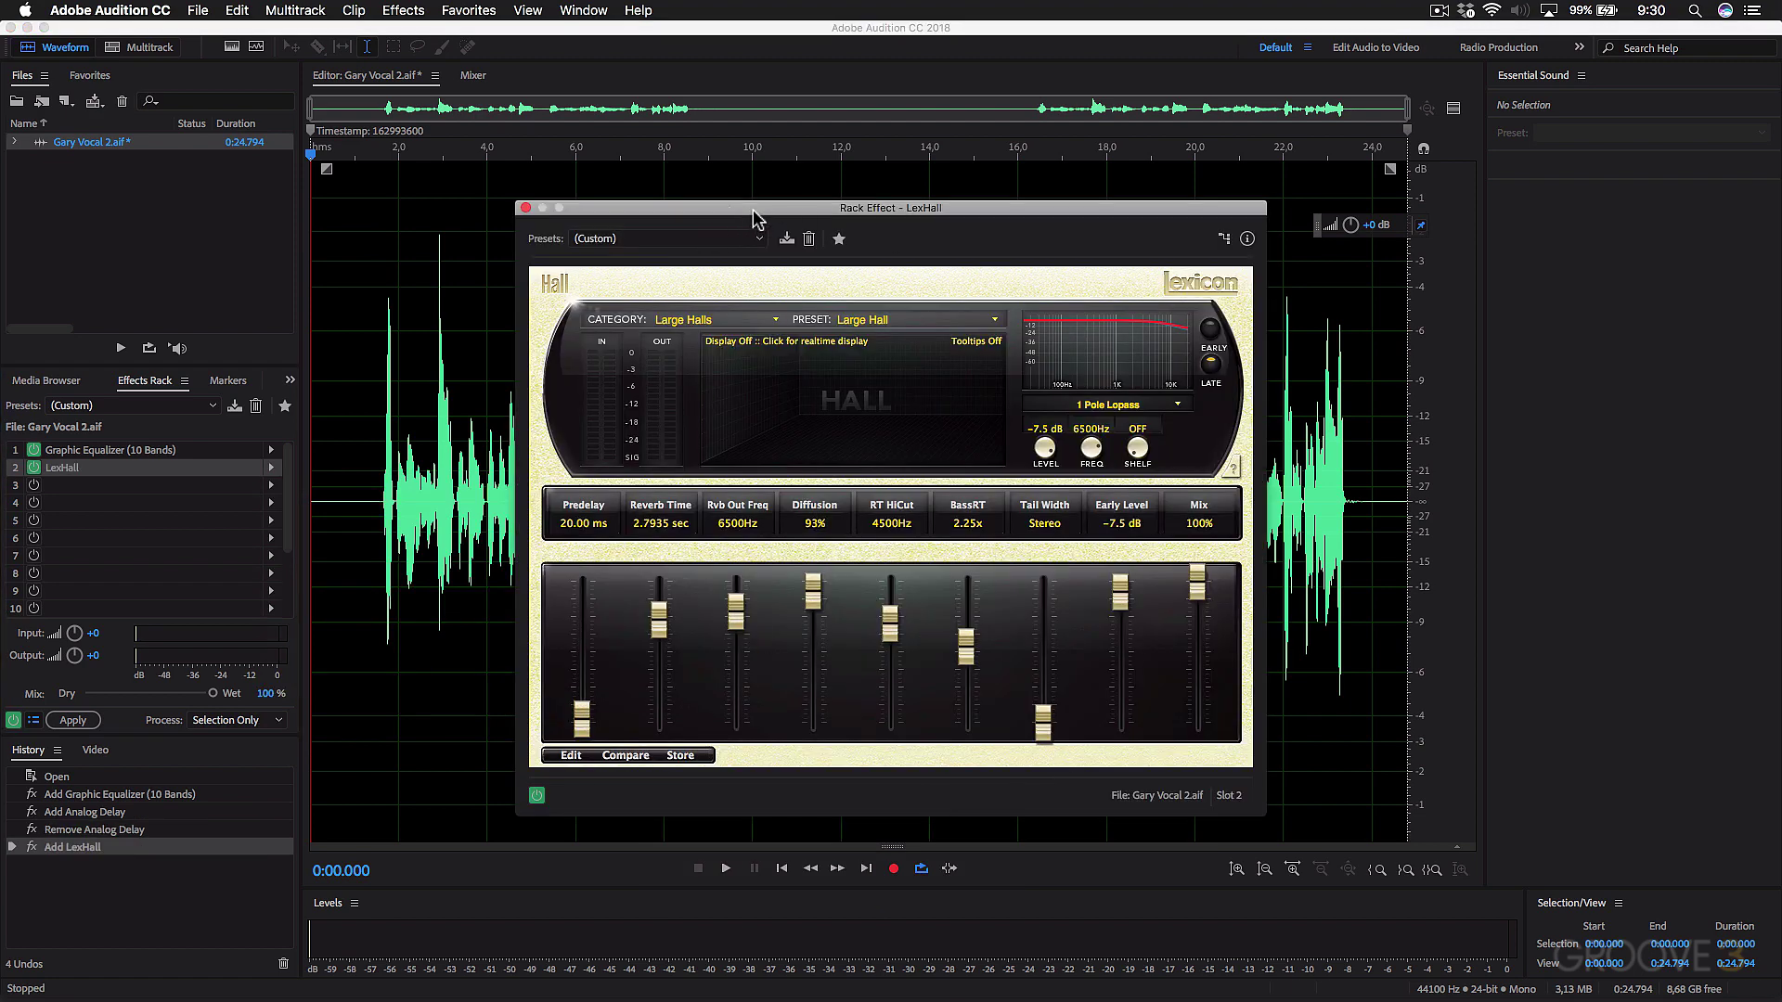
{"action": "left_click_drag", "start_coordinate": [760, 221], "coordinate": [755, 195]}
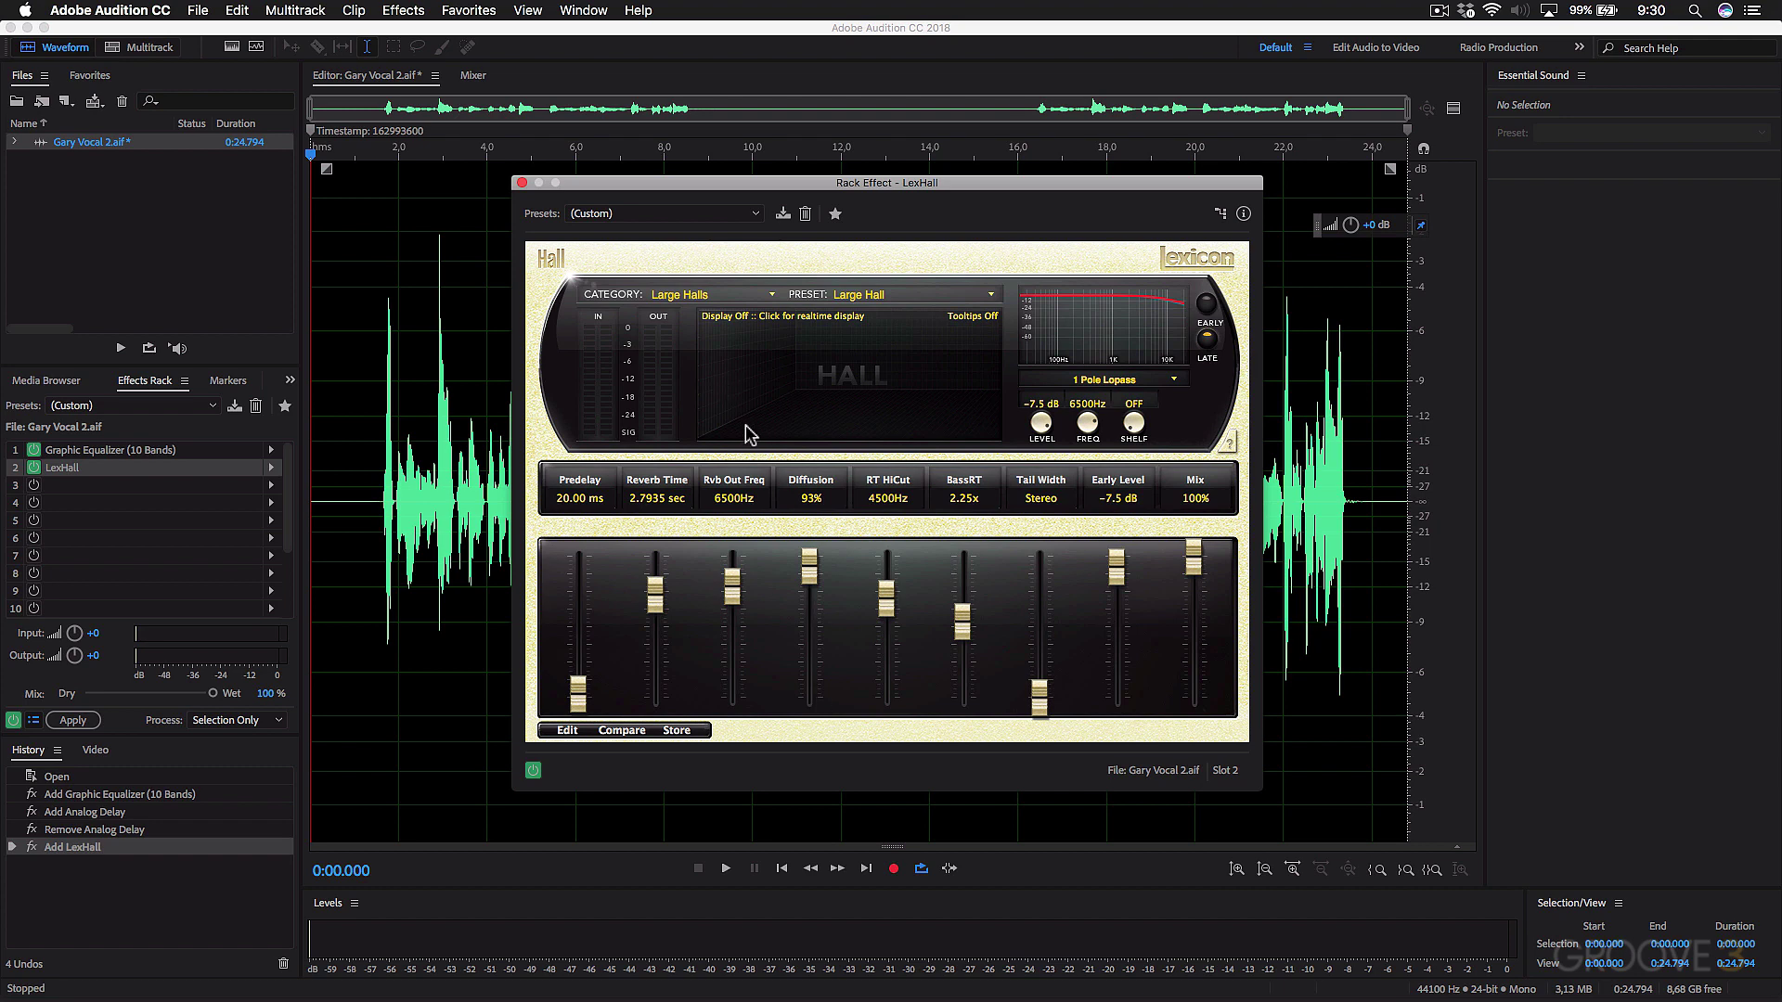
{"action": "left_click", "coordinate": [521, 183]}
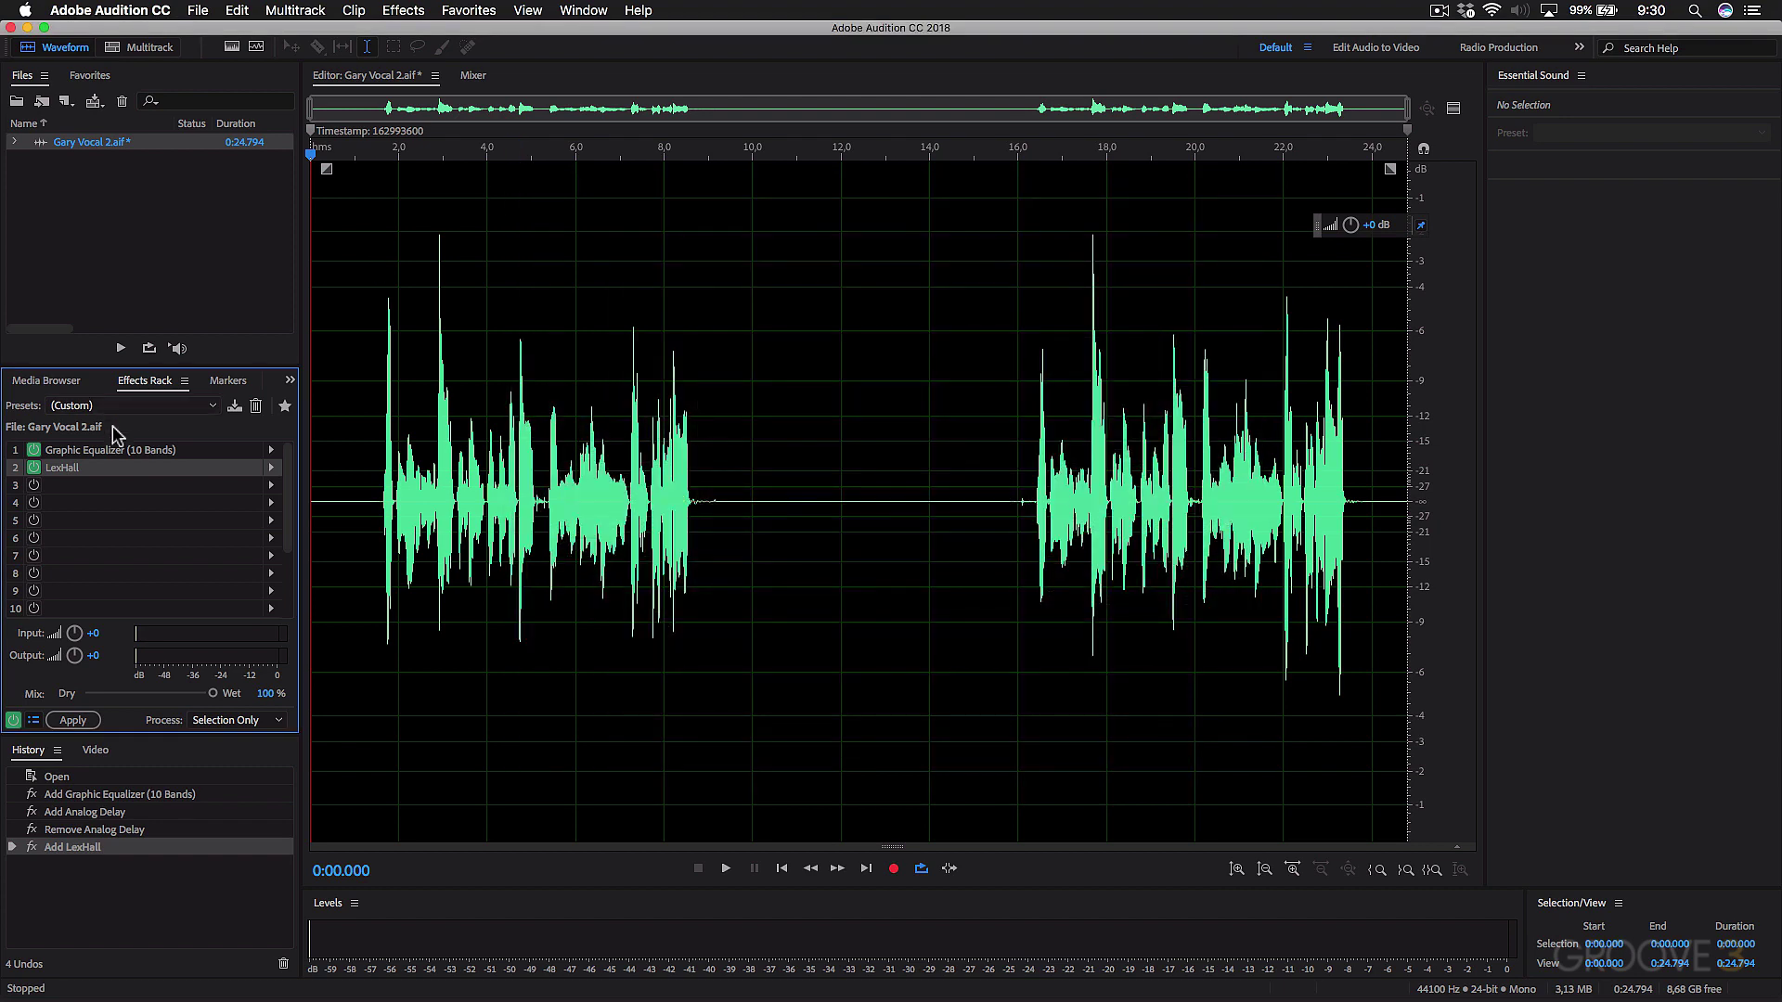
Remove LexHall and the Graphic Equalizer from the rack and bring up the rack presets list.
{"action": "left_click", "coordinate": [271, 469]}
{"action": "left_click", "coordinate": [297, 502]}
{"action": "left_click", "coordinate": [271, 450]}
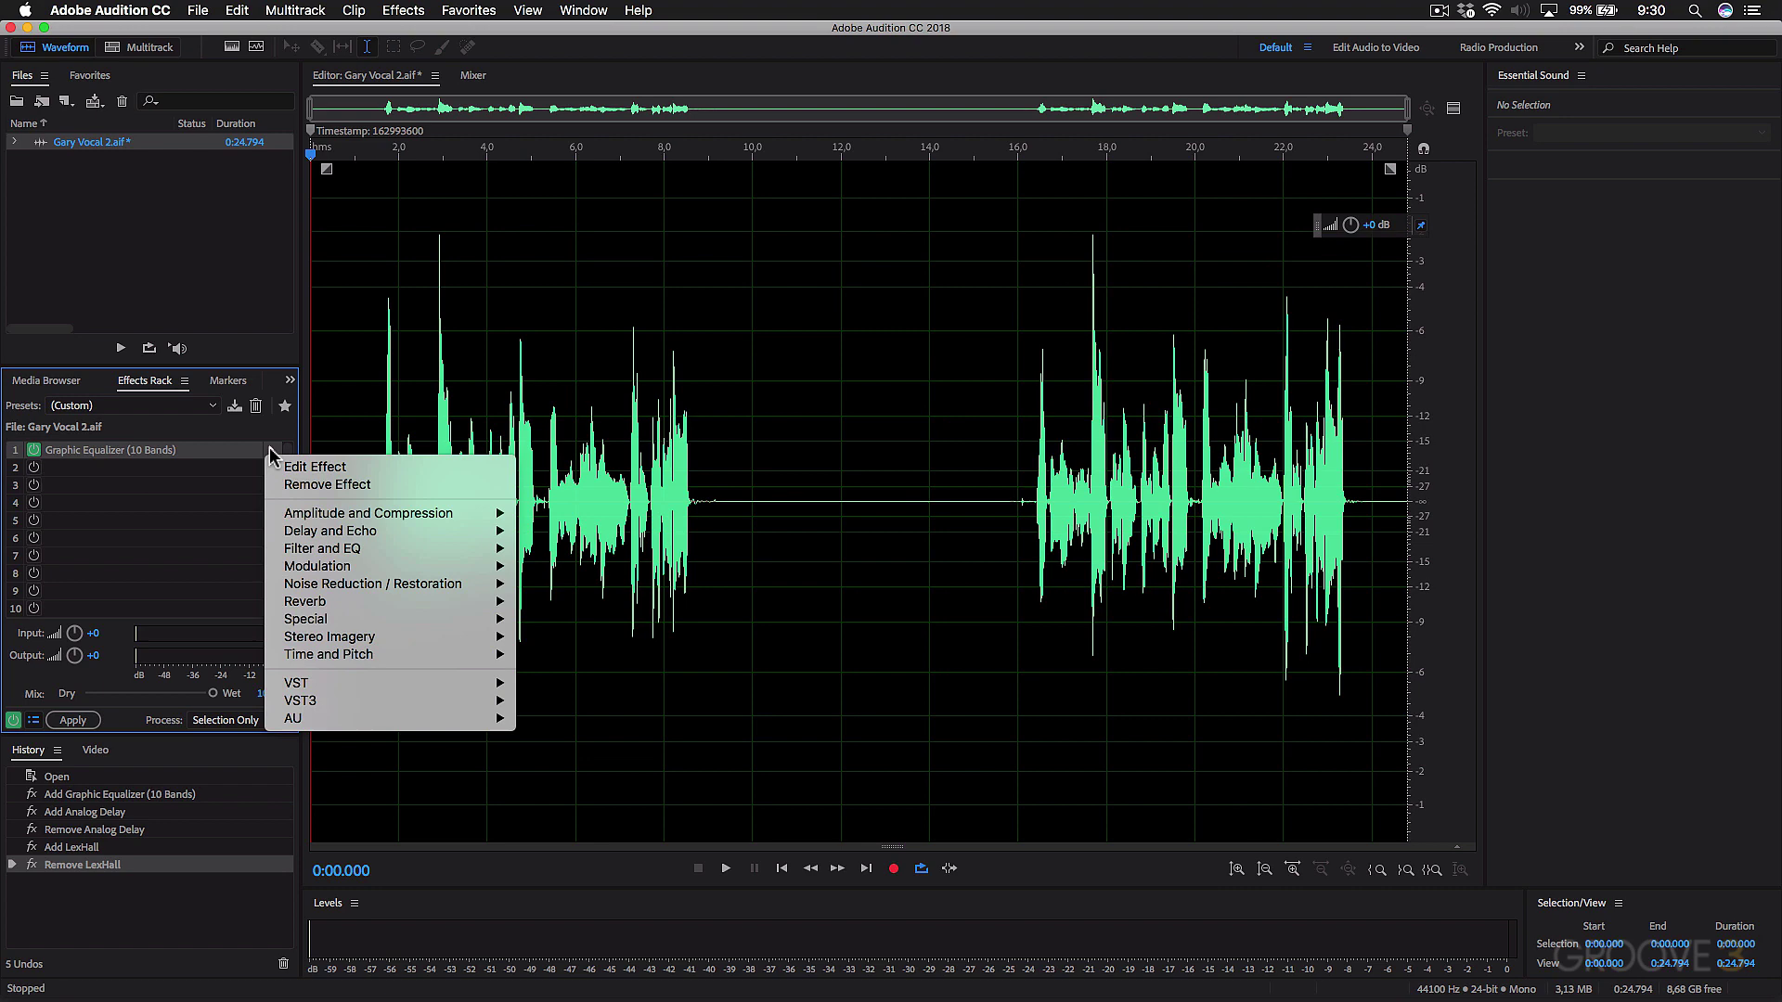
{"action": "left_click", "coordinate": [306, 483]}
{"action": "left_click", "coordinate": [209, 406]}
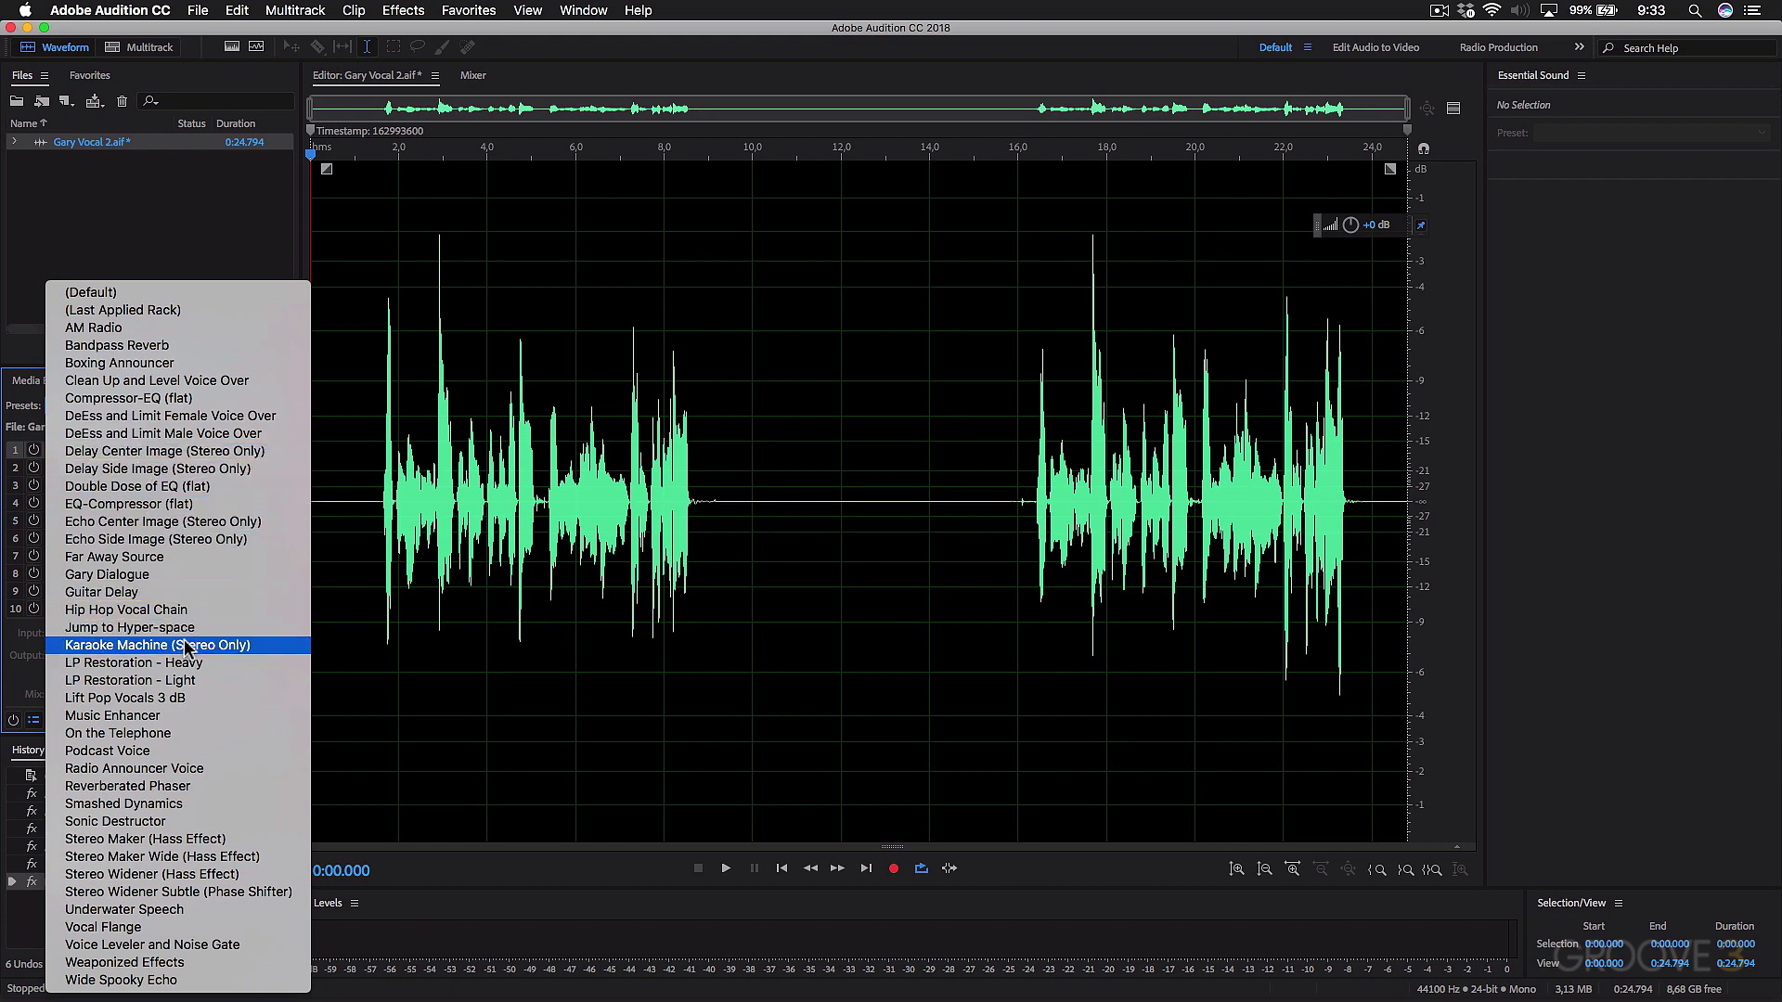
Load the On the Telephone rack preset and play the first phrase through it.
{"action": "left_click", "coordinate": [148, 734]}
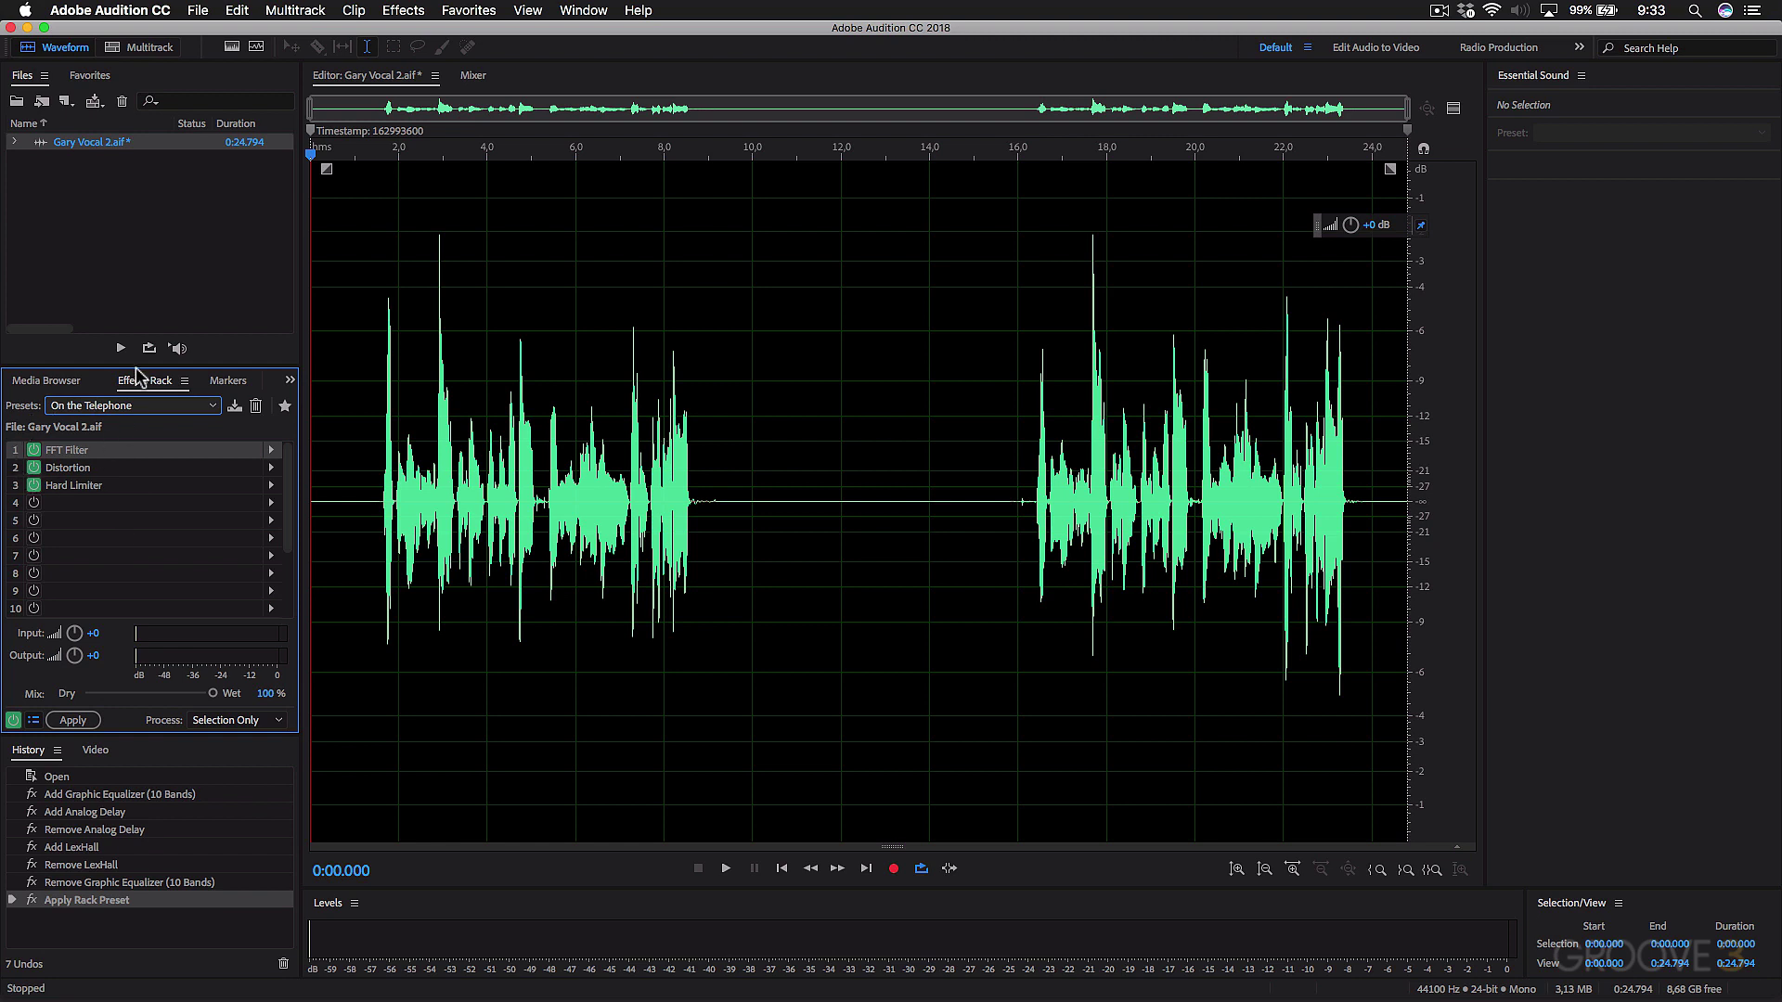
{"action": "left_click", "coordinate": [357, 154]}
{"action": "key", "text": "space"}
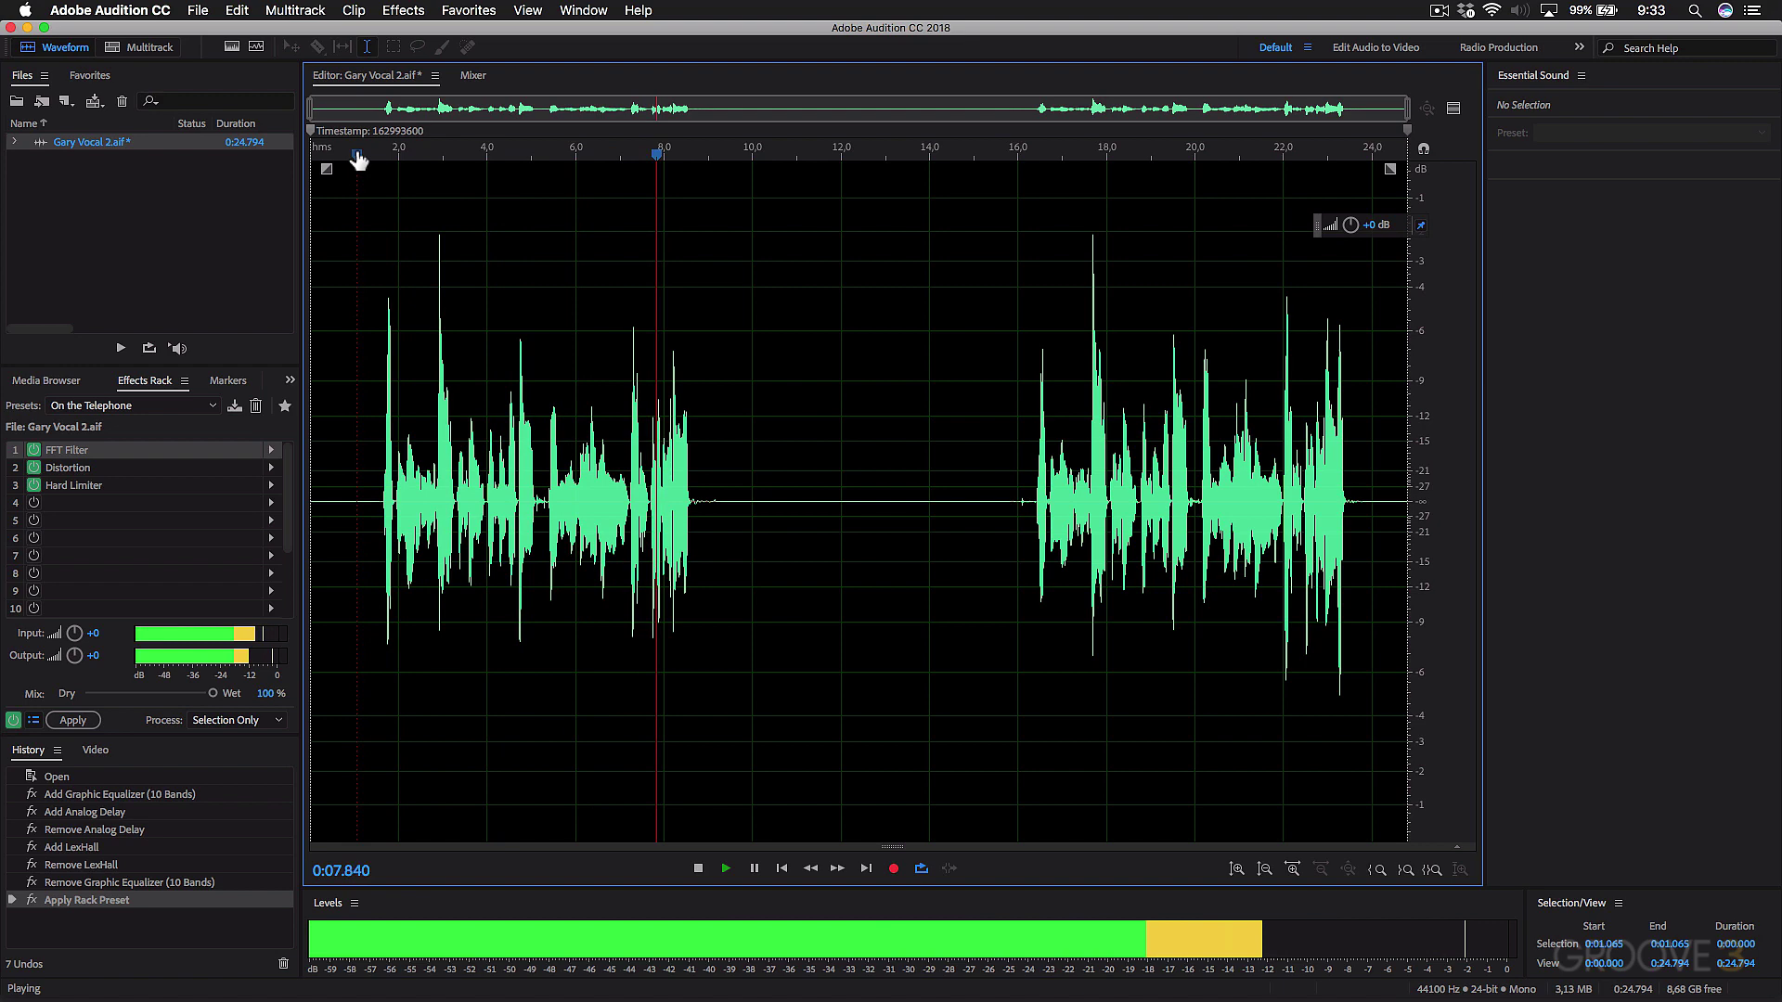
{"action": "key", "text": "space"}
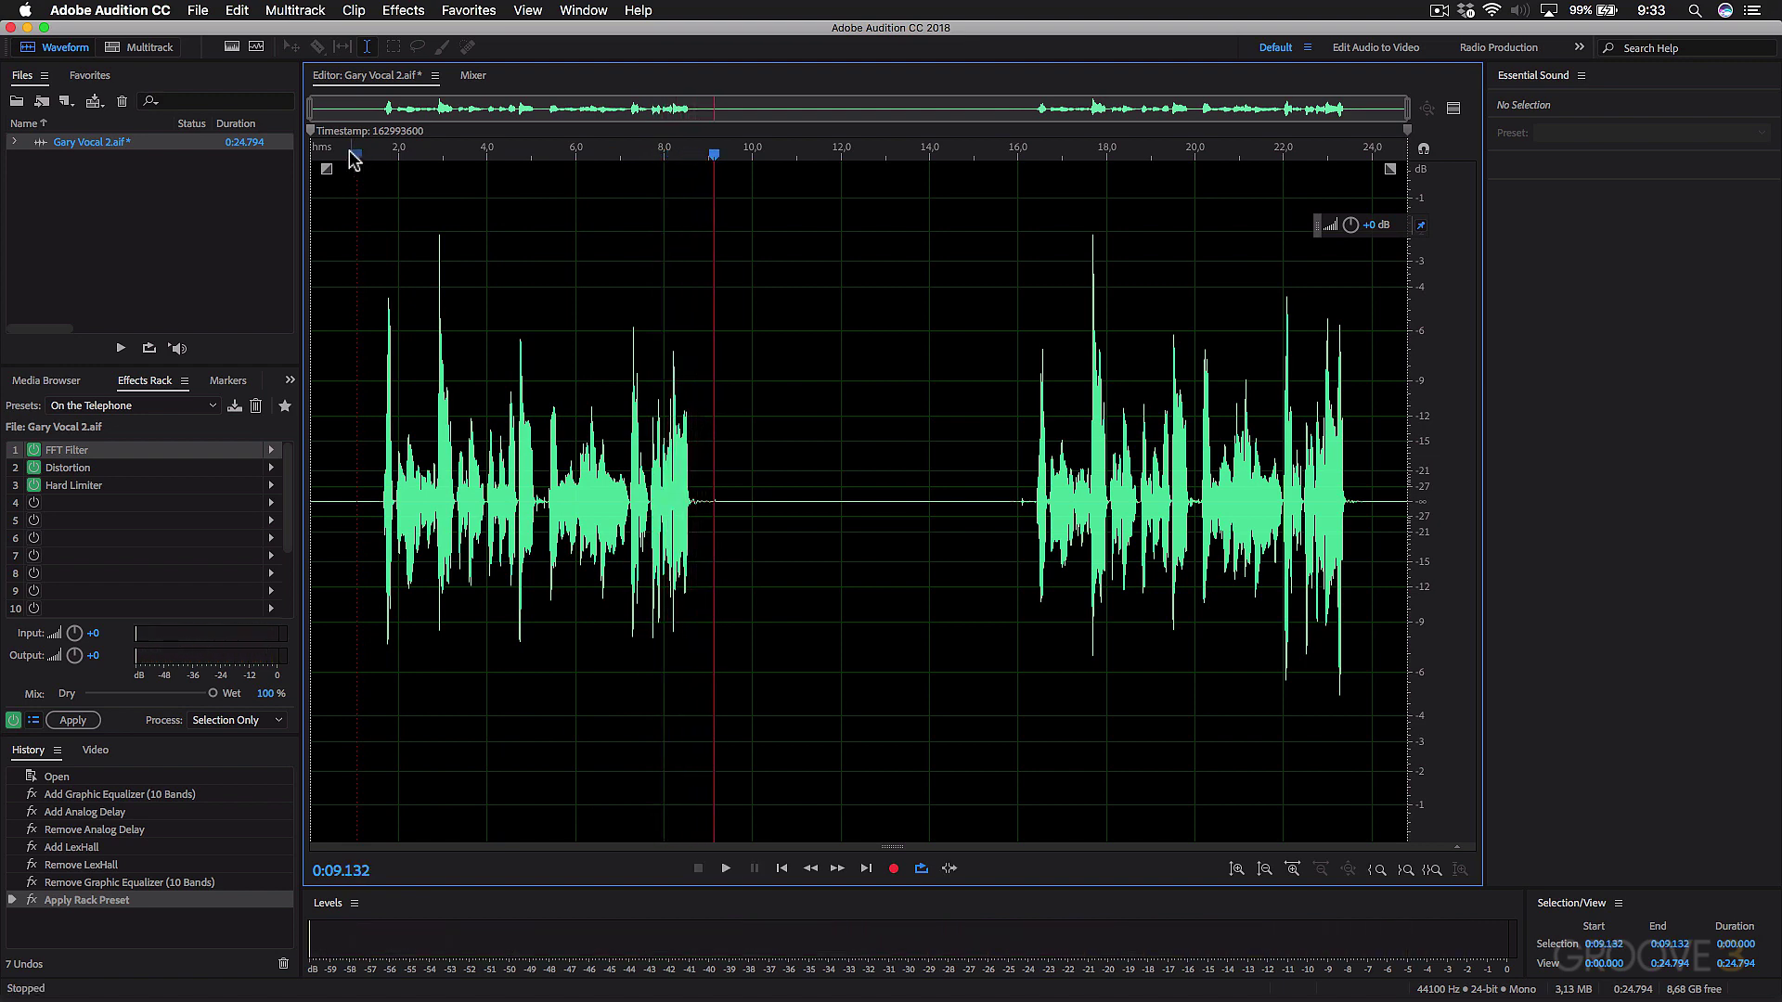
Bypass FFT Filter, Distortion and Hard Limiter to hear the dry vocal, then re-enable all three.
{"action": "left_click", "coordinate": [33, 449]}
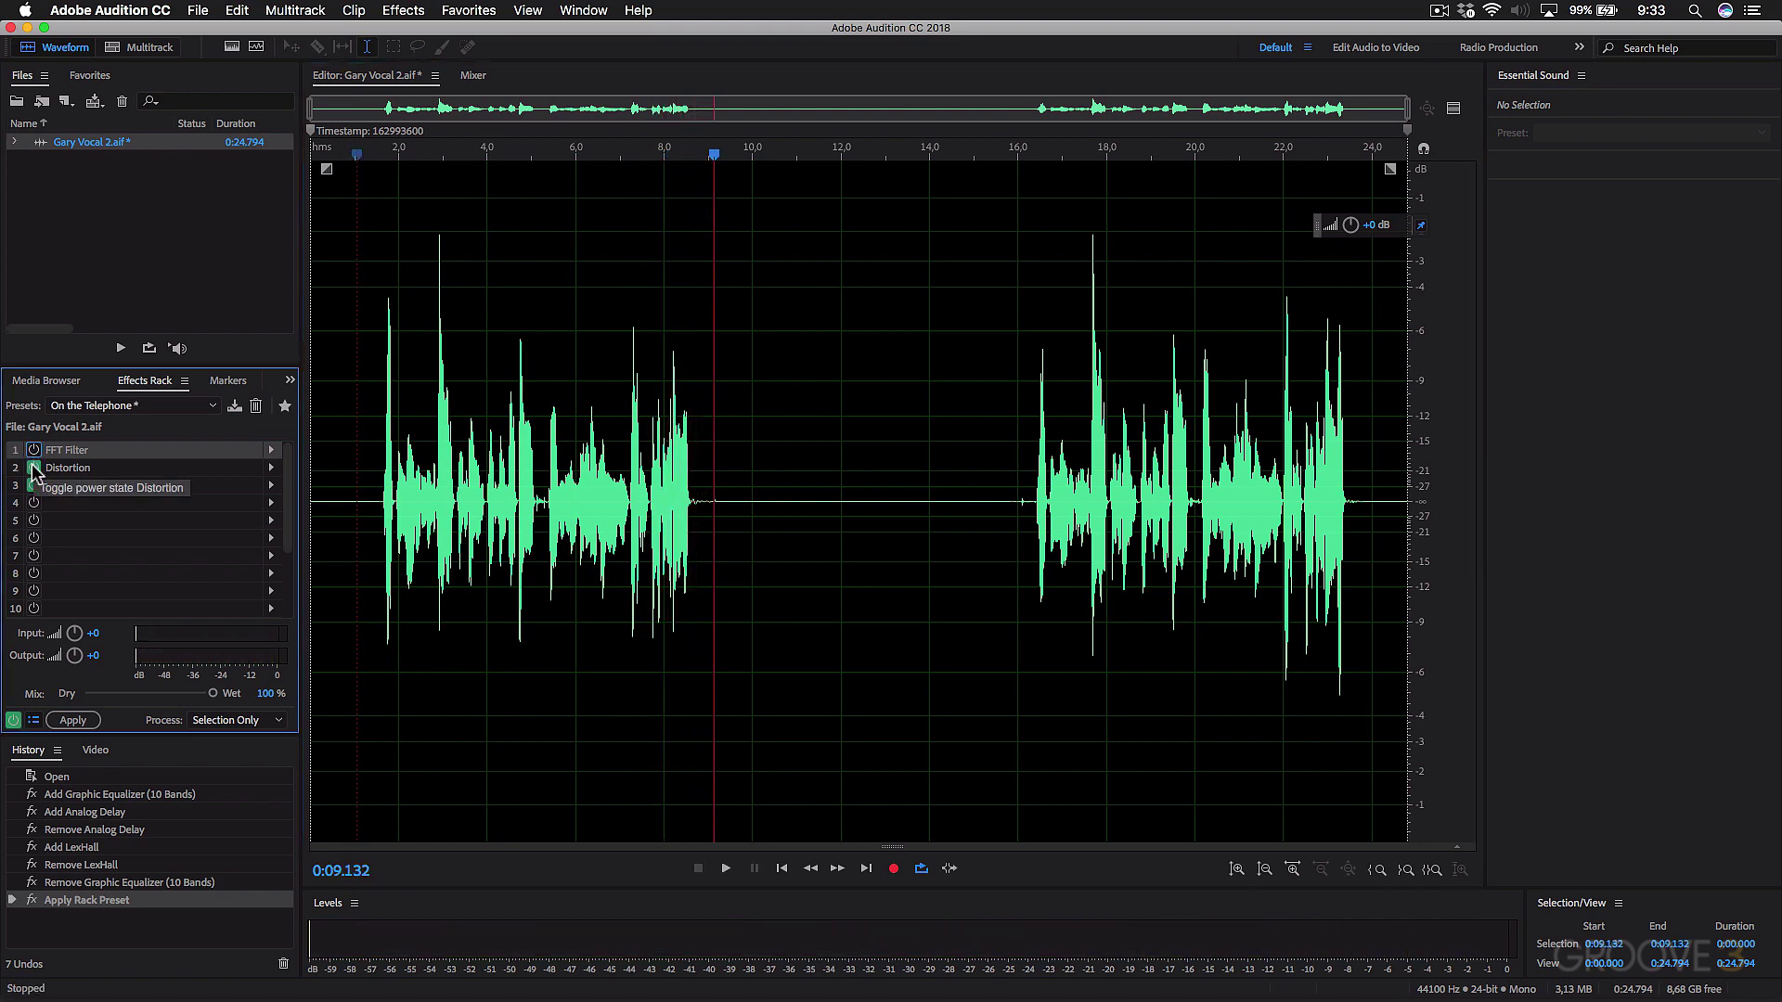
{"action": "left_click", "coordinate": [33, 468]}
{"action": "left_click", "coordinate": [33, 485]}
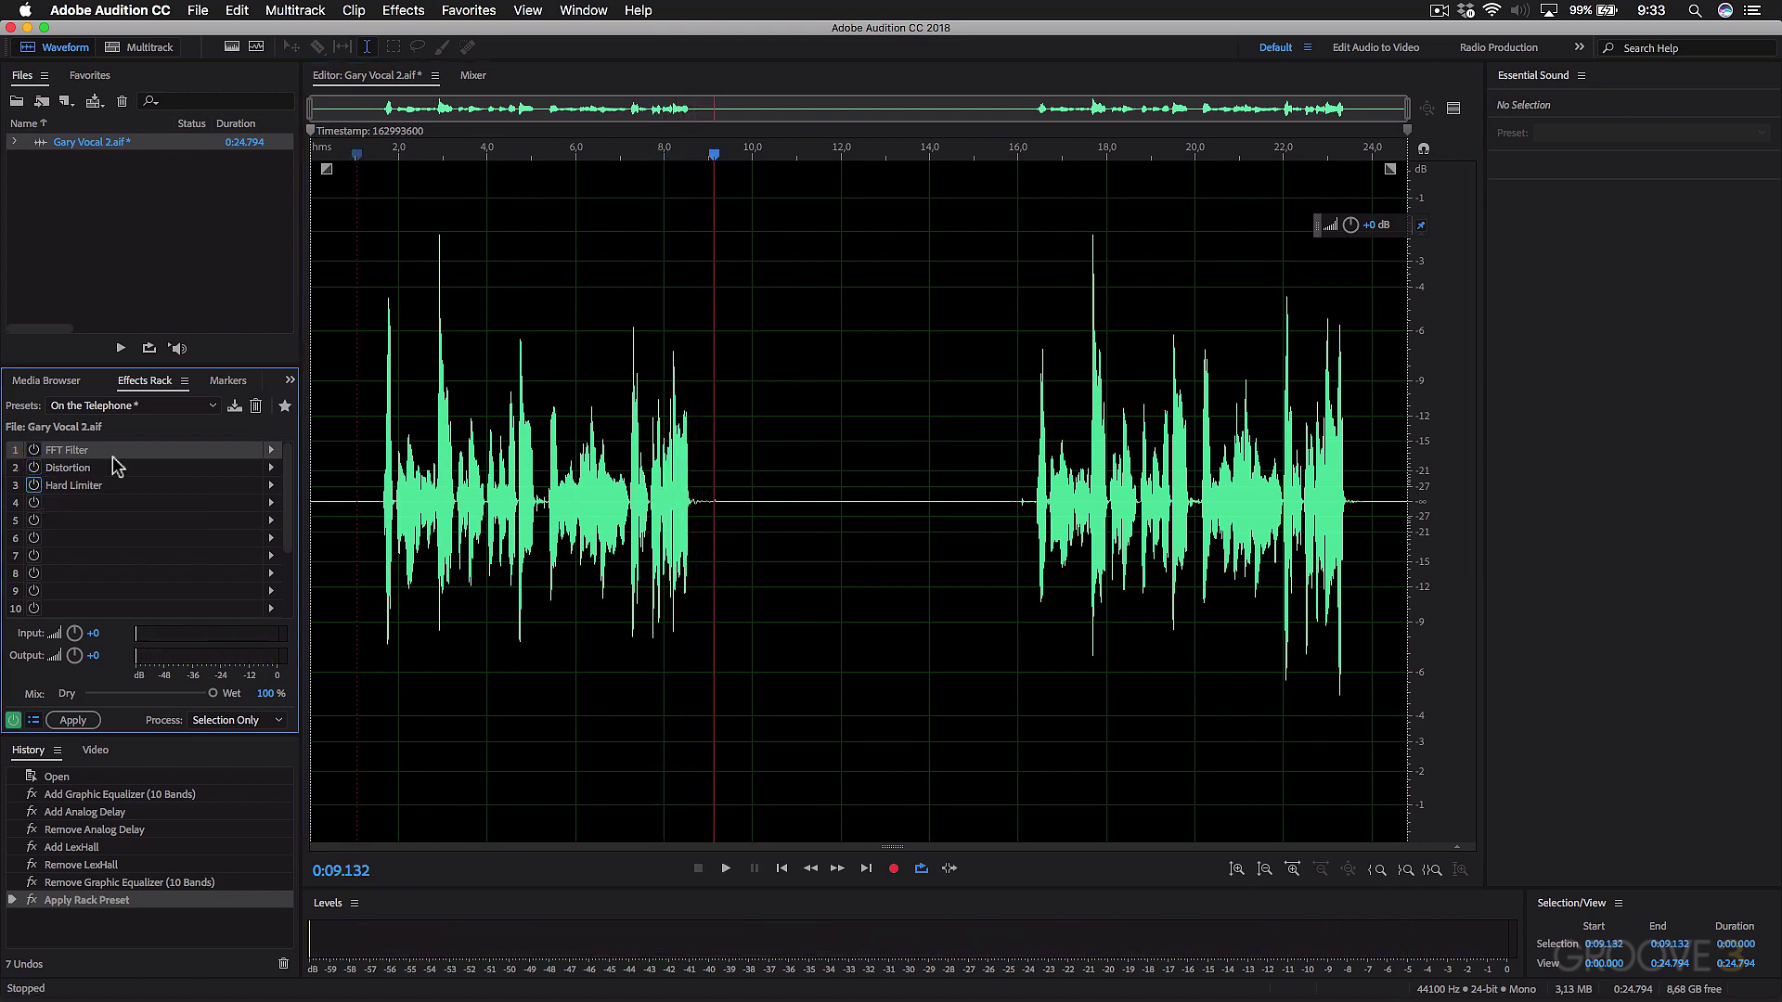
{"action": "left_click", "coordinate": [383, 159]}
{"action": "key", "text": "space"}
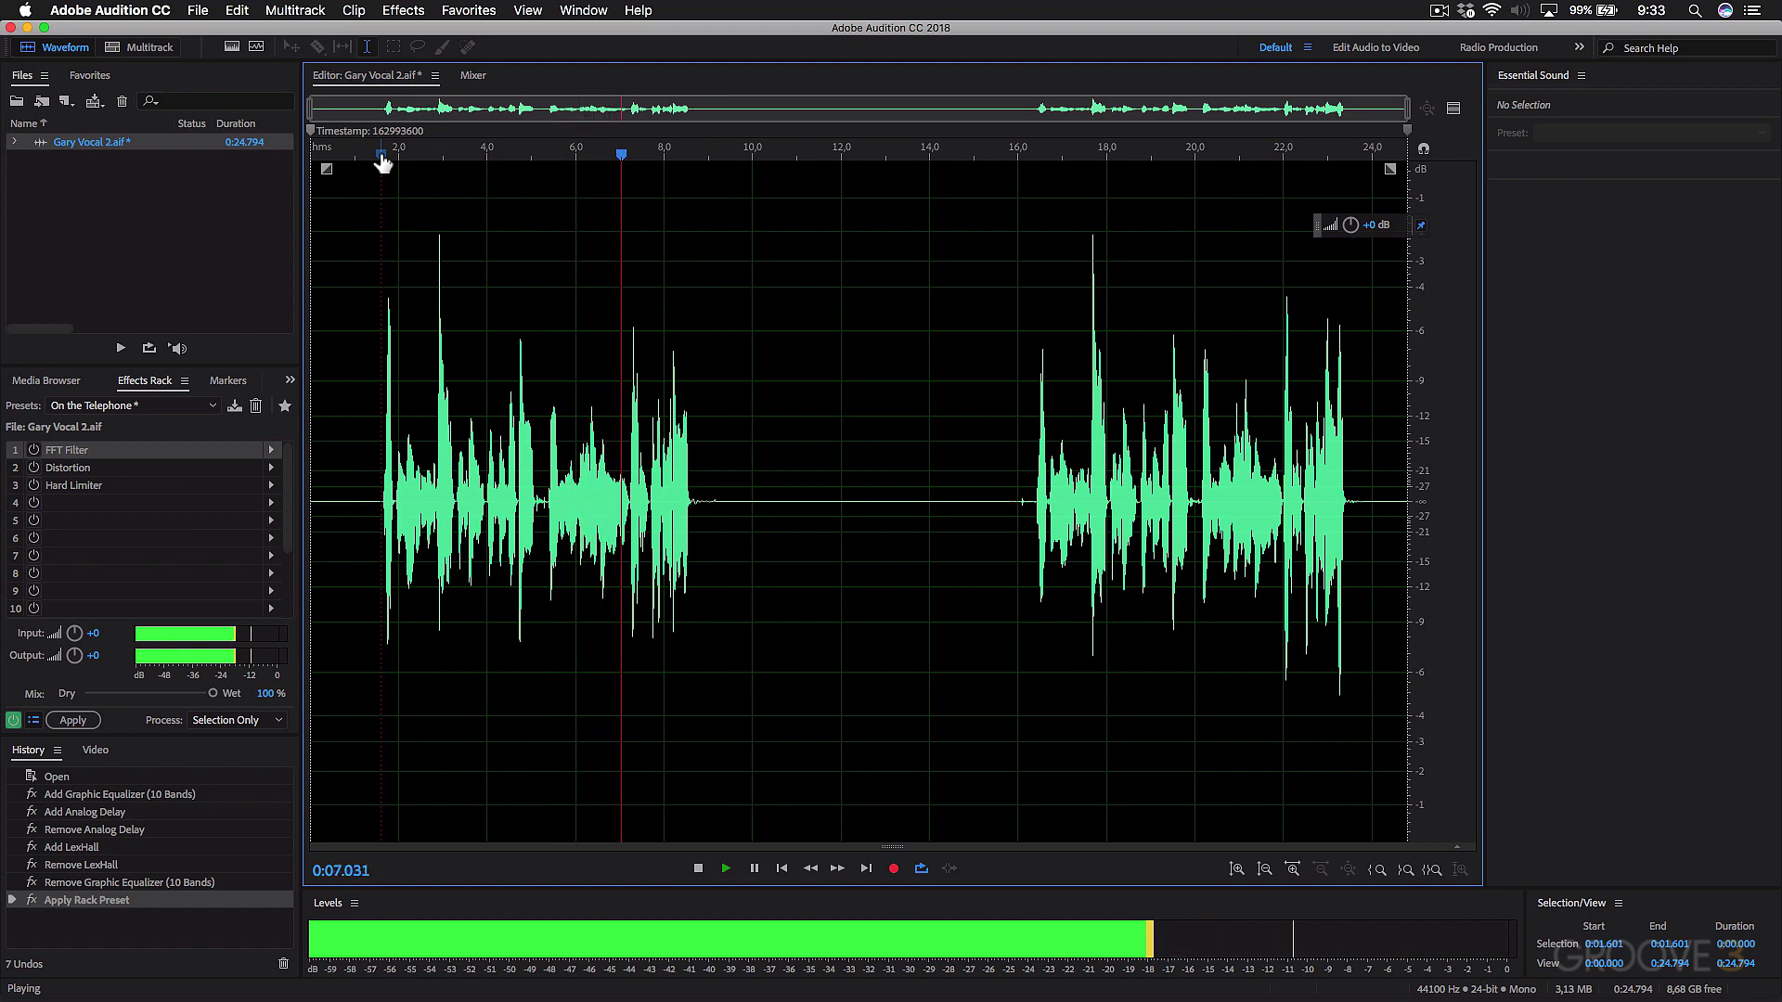
{"action": "key", "text": "space"}
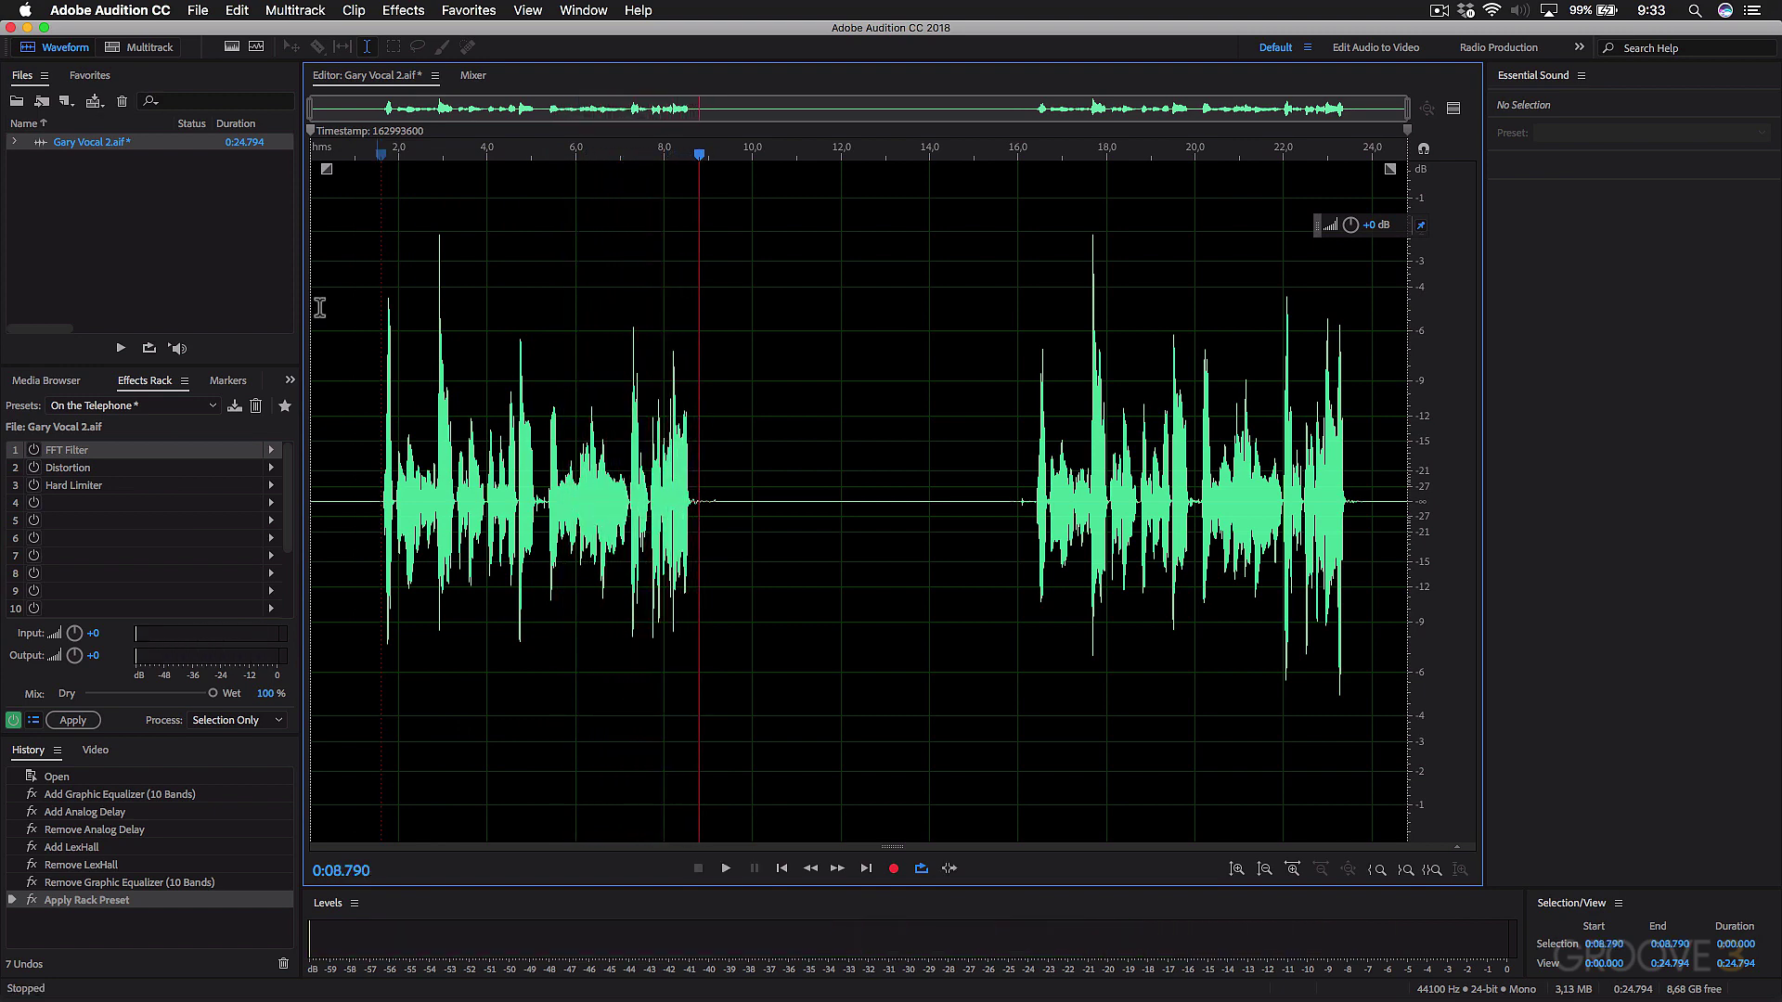
{"action": "left_click", "coordinate": [33, 449]}
{"action": "left_click", "coordinate": [33, 468]}
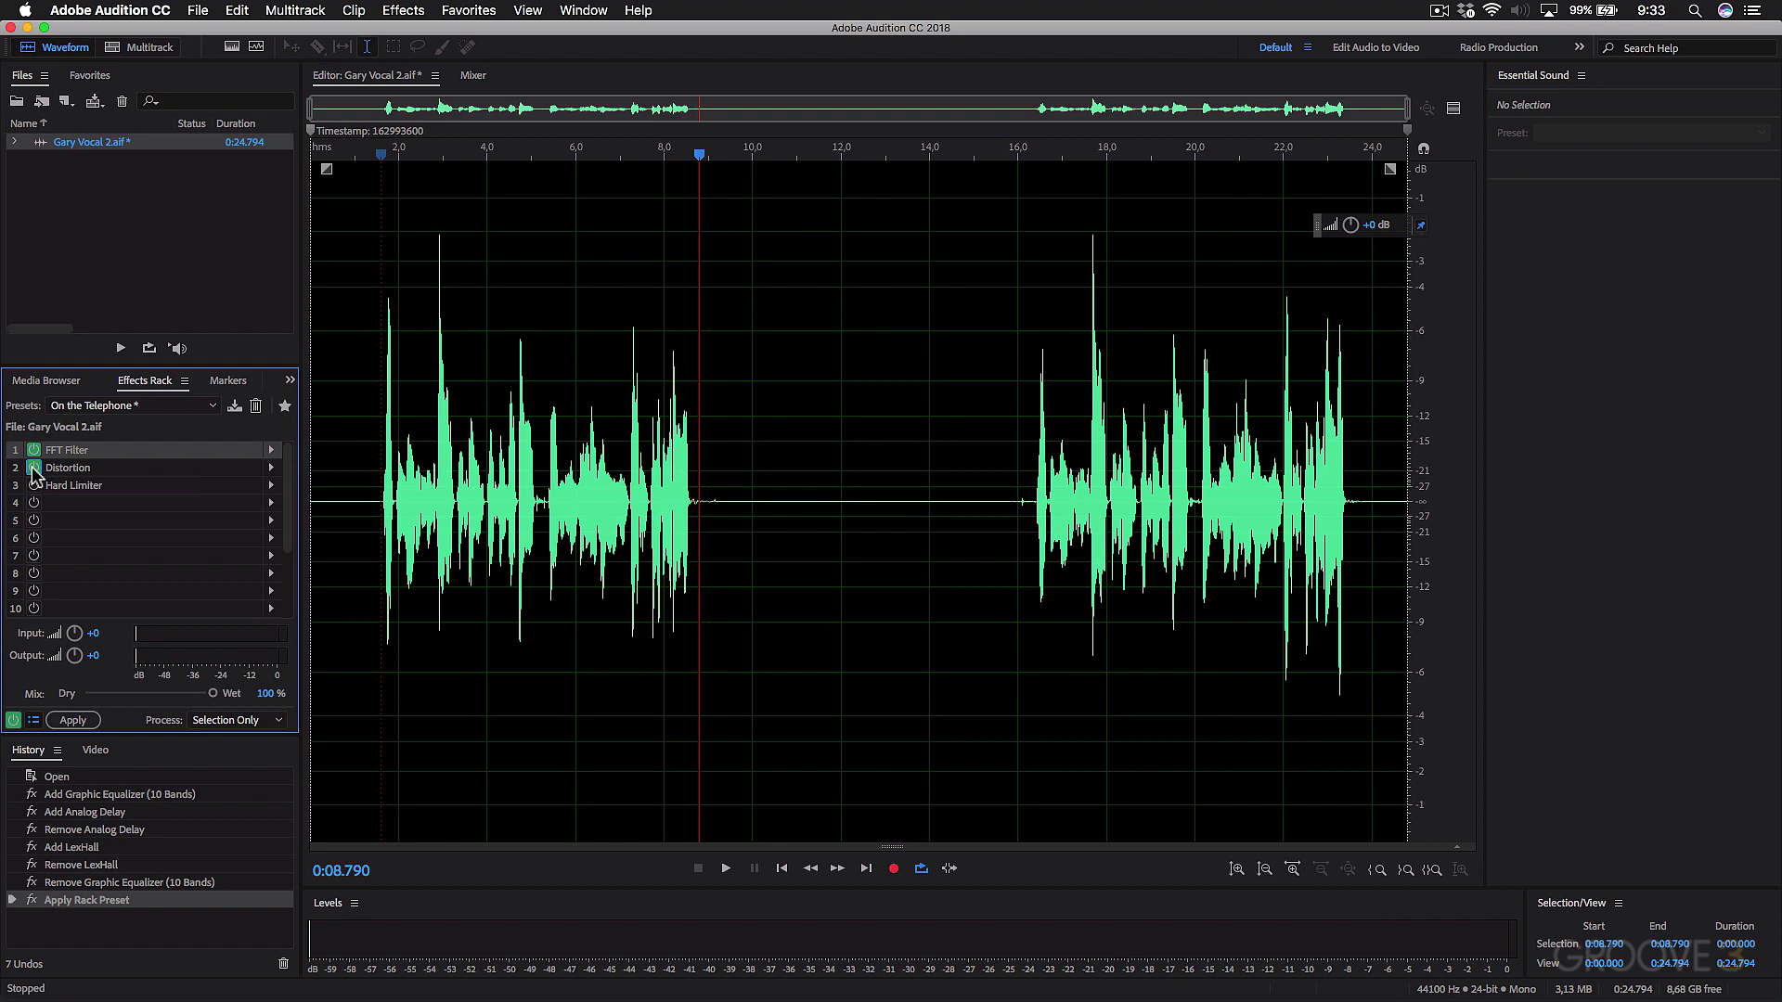
{"action": "left_click", "coordinate": [34, 485]}
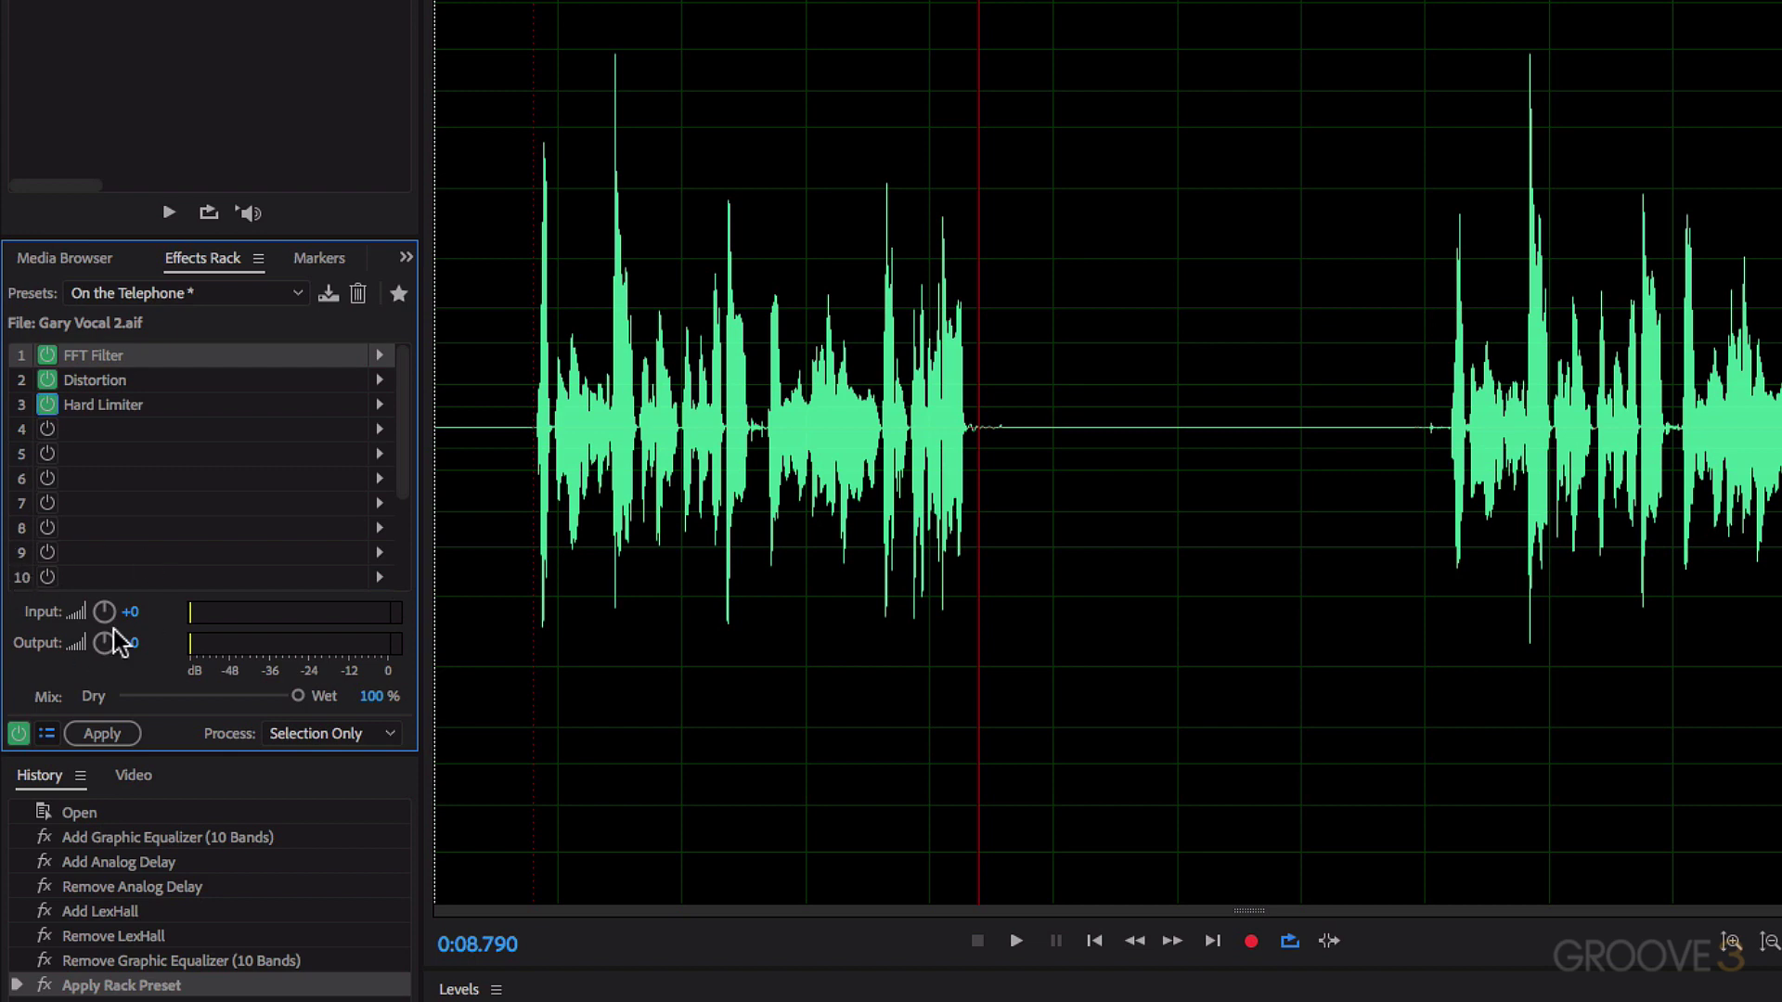
{"action": "key", "text": "space"}
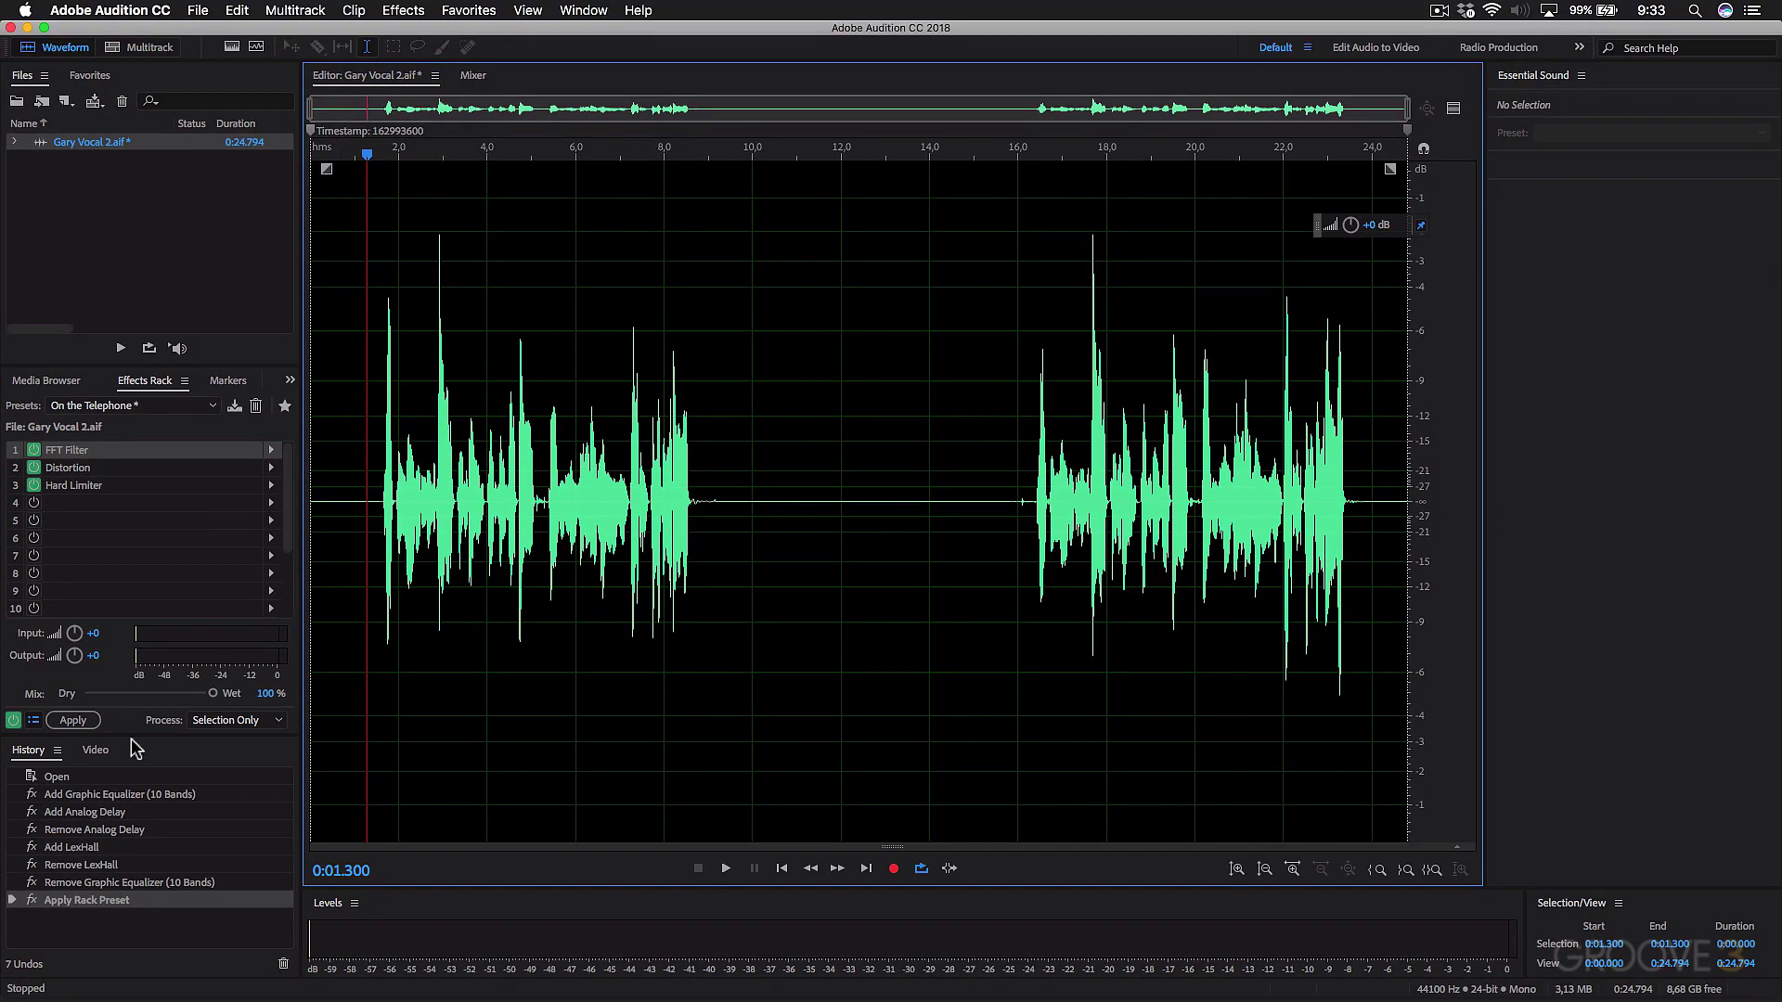
Set the rack output gain to +0.3 dB while the vocal plays.
{"action": "key", "text": "space"}
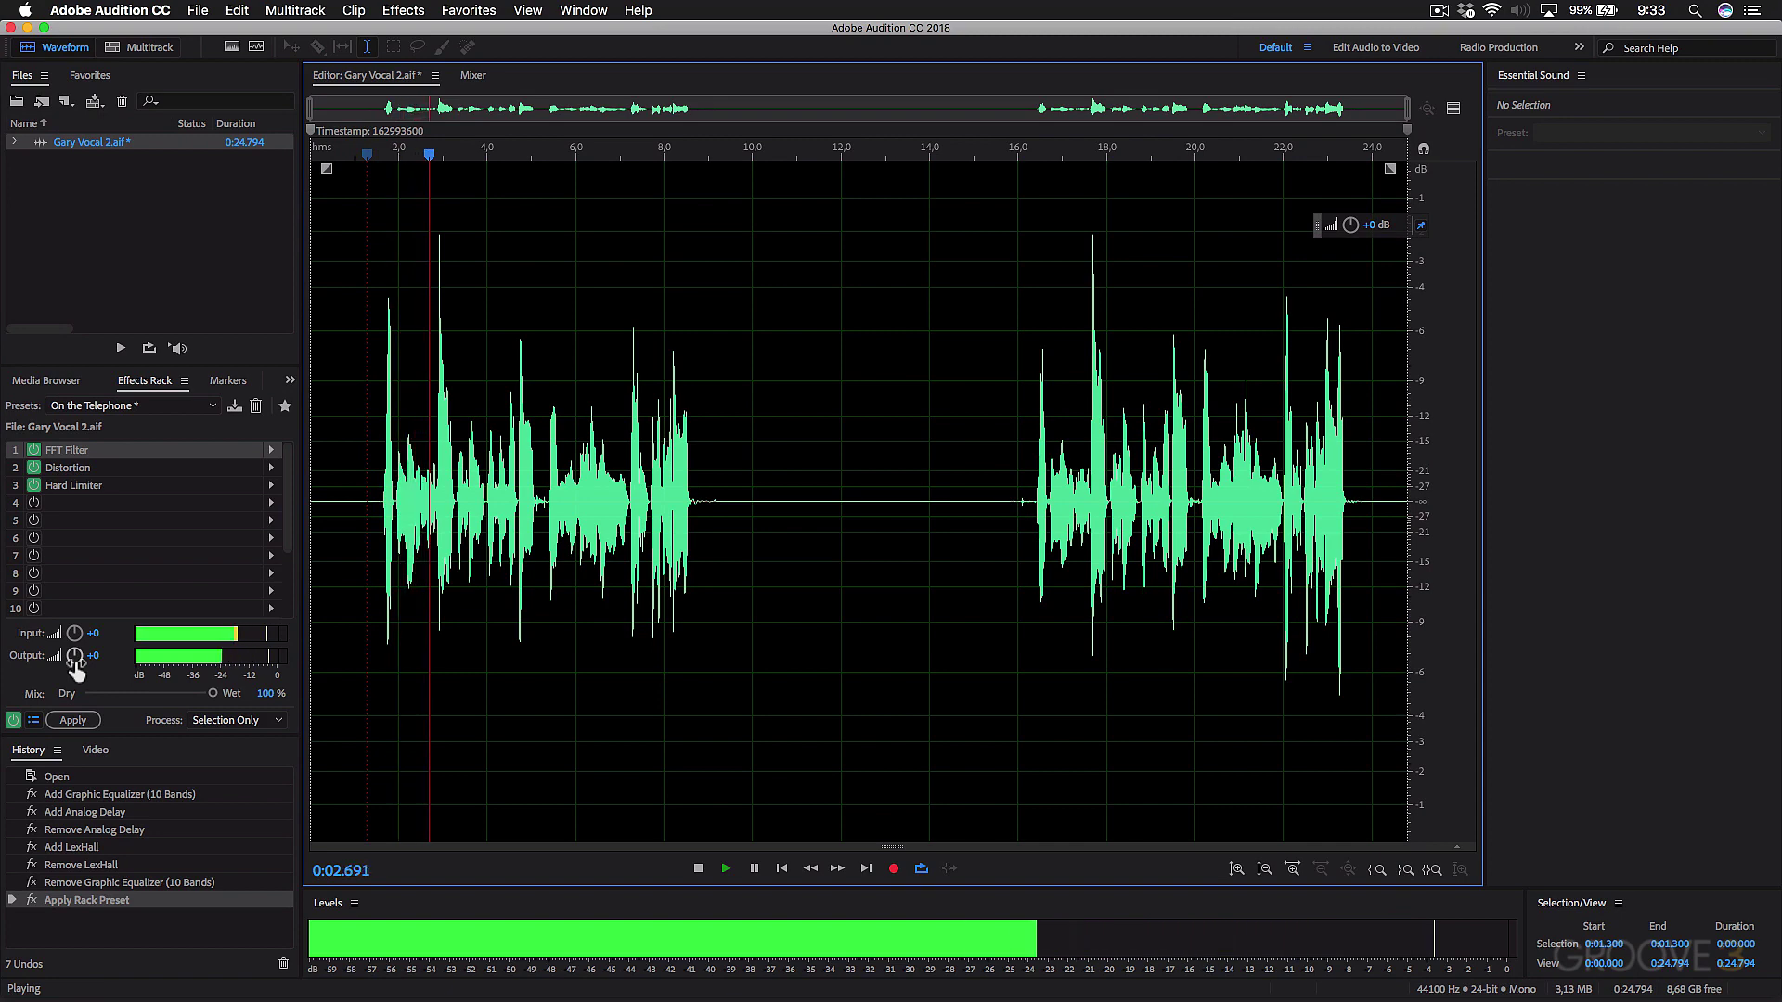
{"action": "mouse_move", "coordinate": [75, 657]}
{"action": "left_mouse_down"}
{"action": "mouse_move", "coordinate": [77, 691]}
{"action": "mouse_move", "coordinate": [76, 668]}
{"action": "left_mouse_up"}
{"action": "key", "text": "space"}
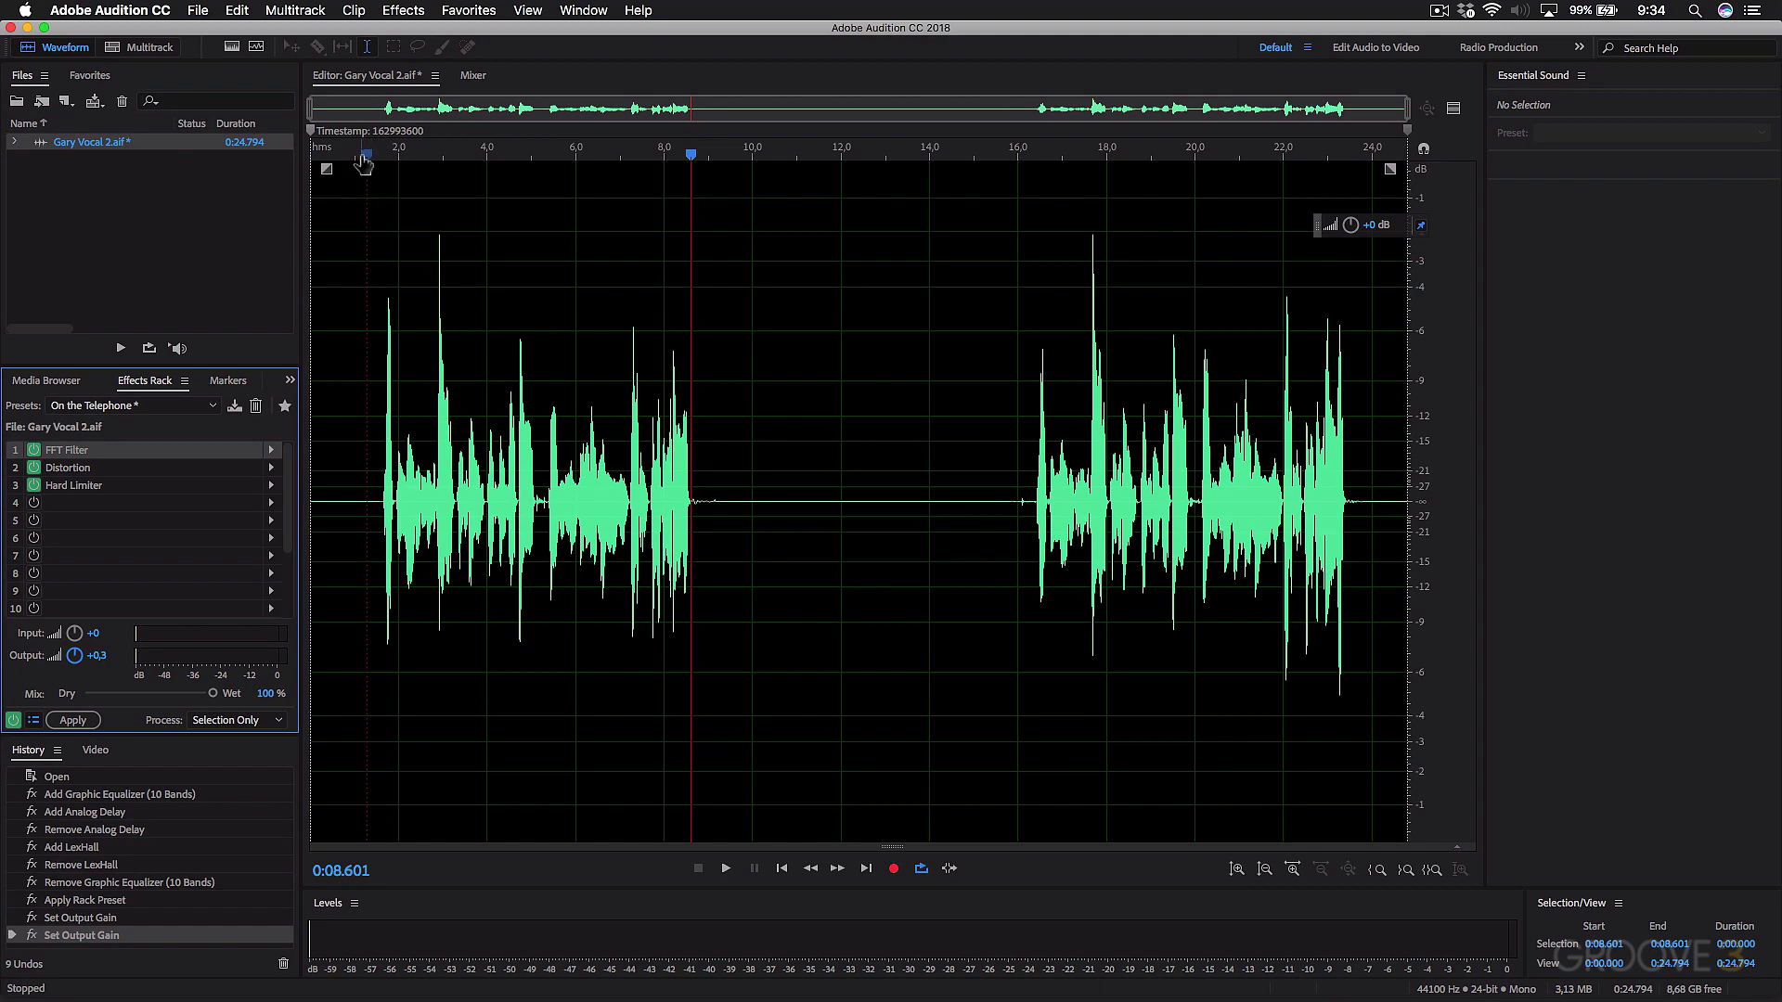
Adjust the rack Mix slider during playback, leaving it at 100% wet.
{"action": "left_click", "coordinate": [363, 164]}
{"action": "key", "text": "space"}
{"action": "mouse_move", "coordinate": [214, 688]}
{"action": "left_mouse_down"}
{"action": "mouse_move", "coordinate": [105, 694]}
{"action": "mouse_move", "coordinate": [212, 695]}
{"action": "left_mouse_up"}
{"action": "key", "text": "space"}
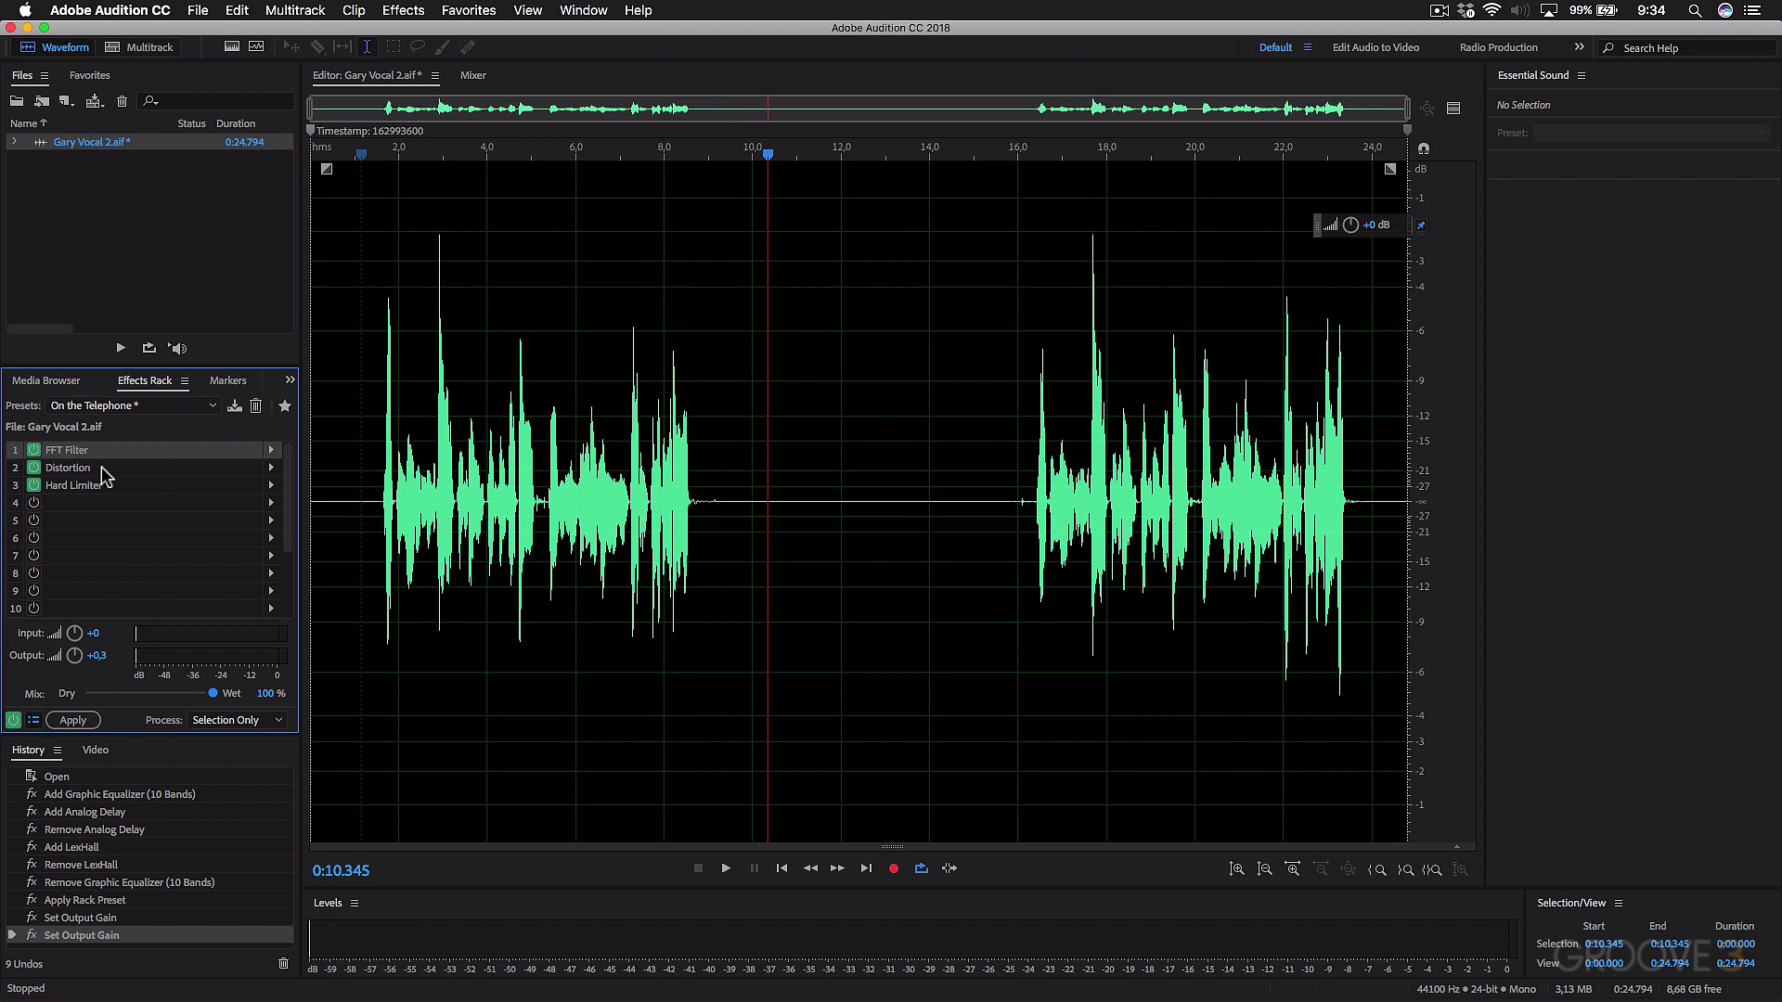
Apply the rack to the selection only, covering the first phrase from 0:01.035 to 0:10.934.
{"action": "left_click", "coordinate": [275, 723]}
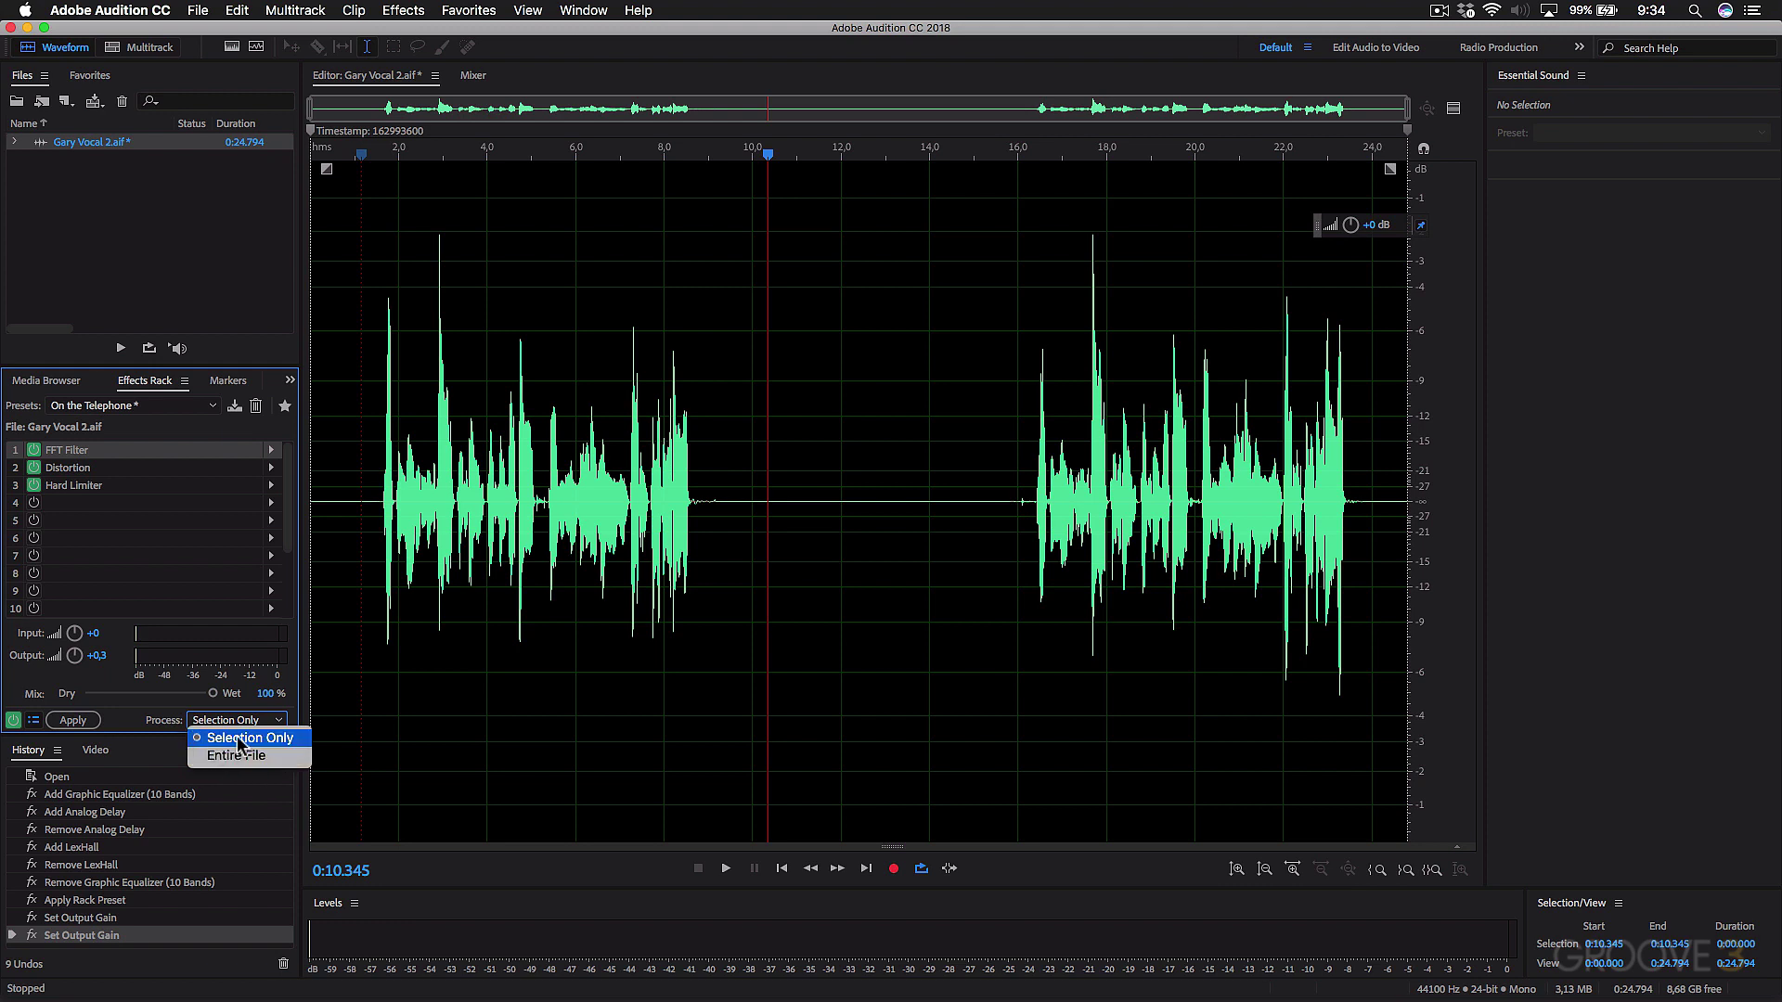
{"action": "left_click", "coordinate": [326, 257]}
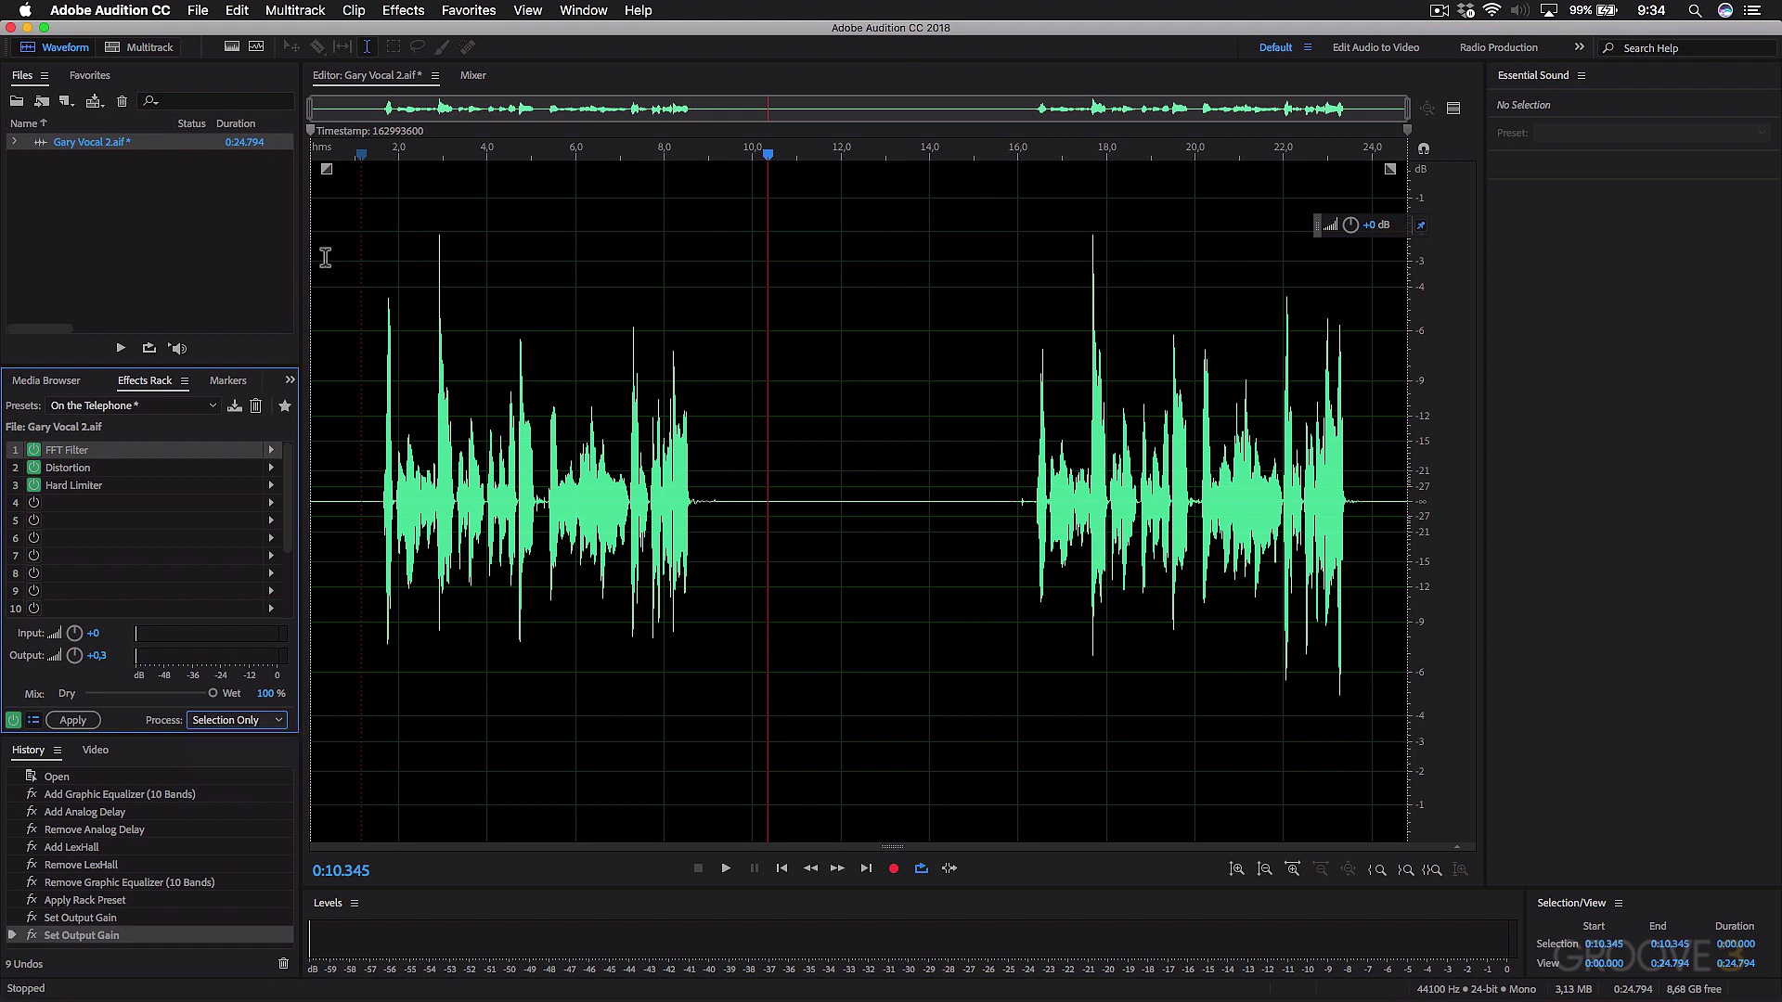
{"action": "left_click_drag", "start_coordinate": [794, 452], "coordinate": [357, 474]}
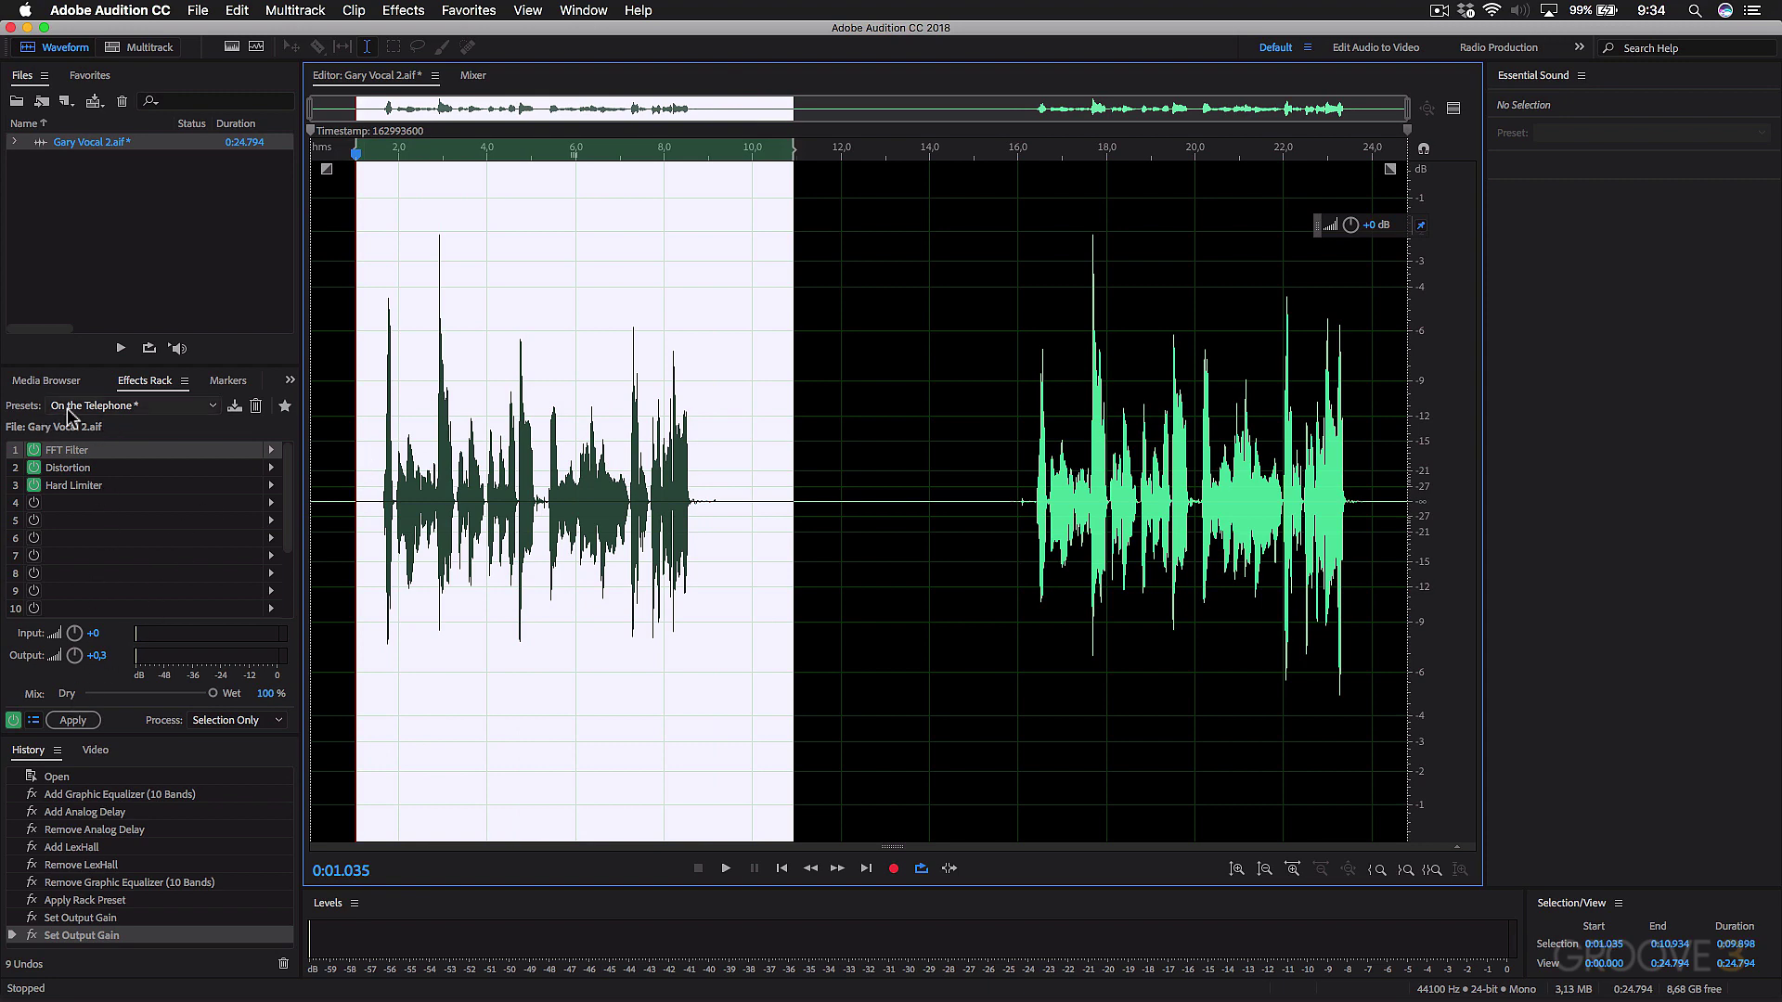
{"action": "left_click", "coordinate": [71, 720]}
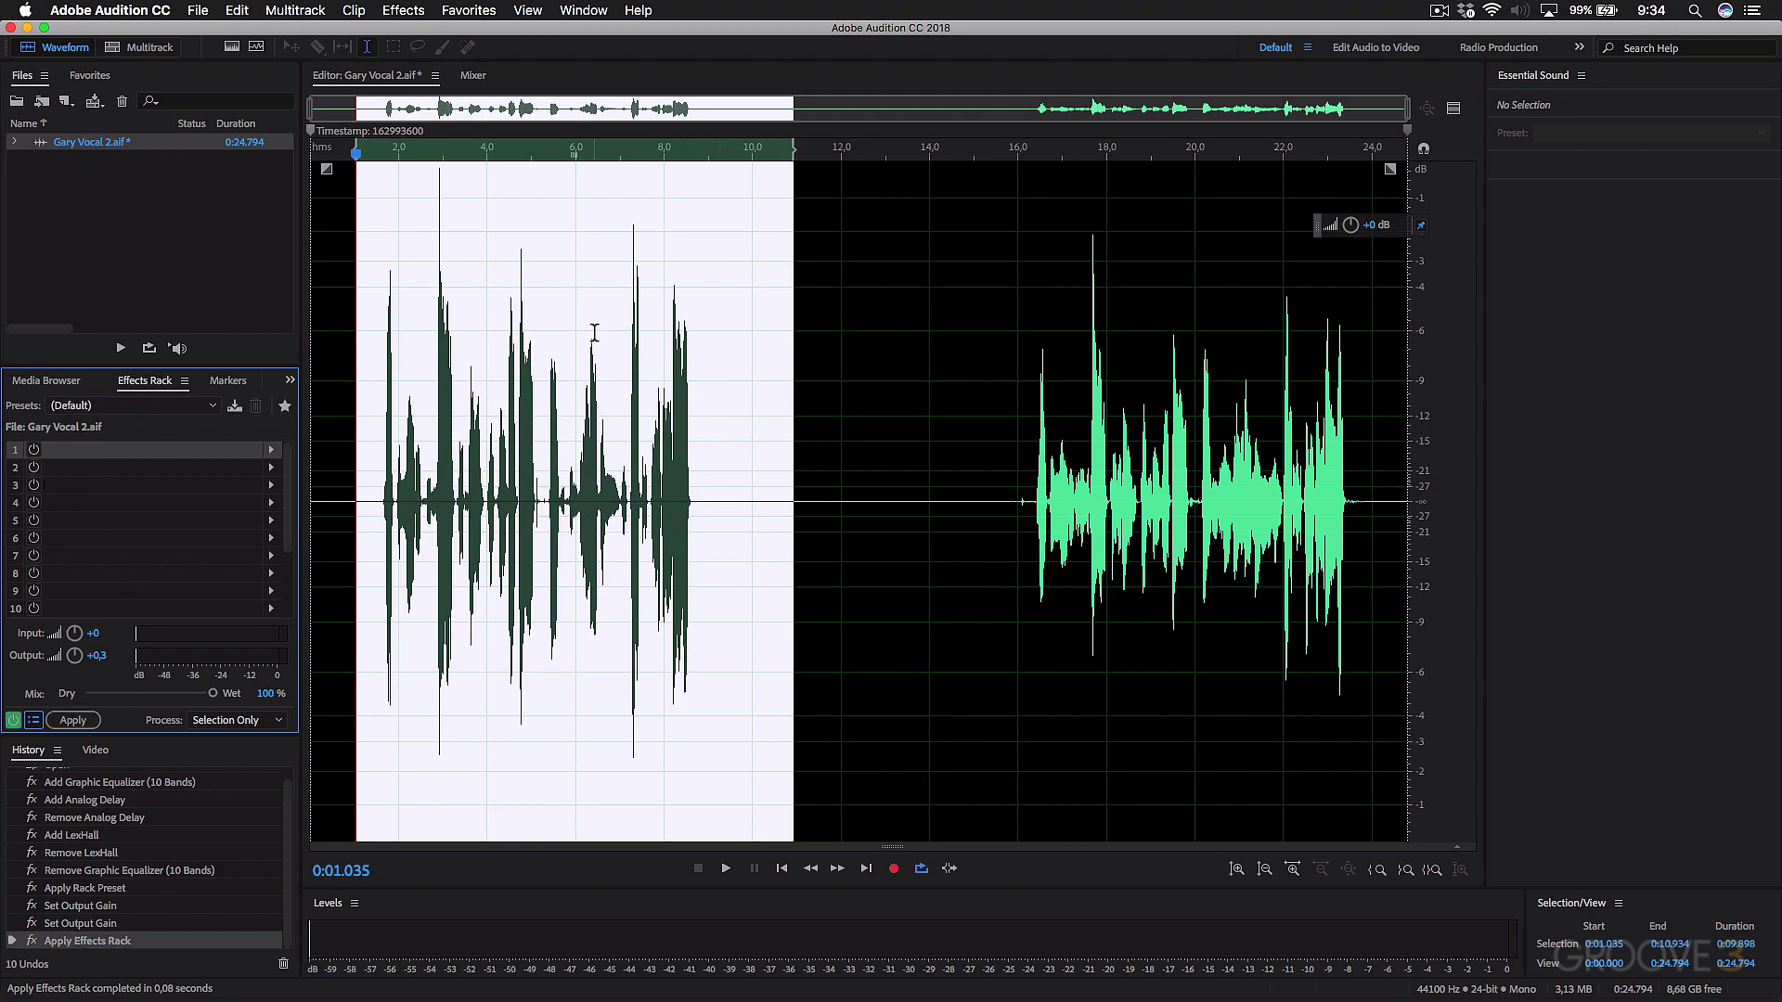
Play back the processed first phrase and the unprocessed second phrase to compare them.
{"action": "left_click", "coordinate": [717, 275]}
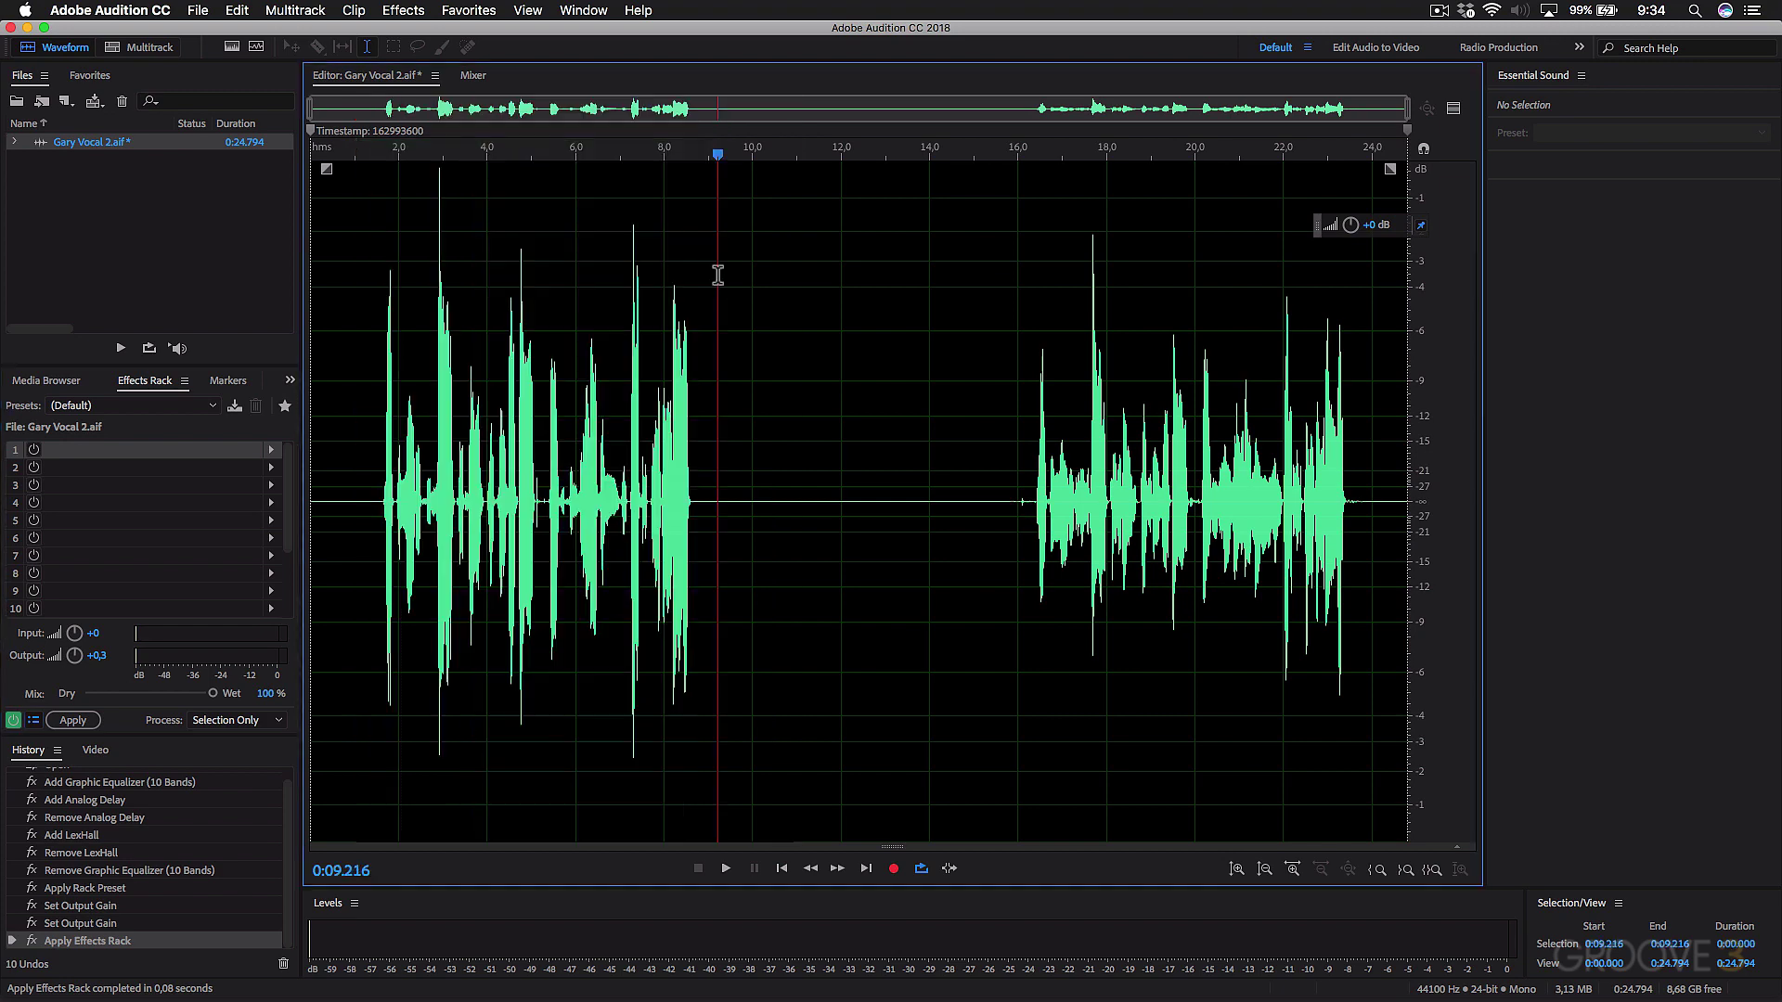
{"action": "left_click", "coordinate": [362, 150]}
{"action": "key", "text": "space"}
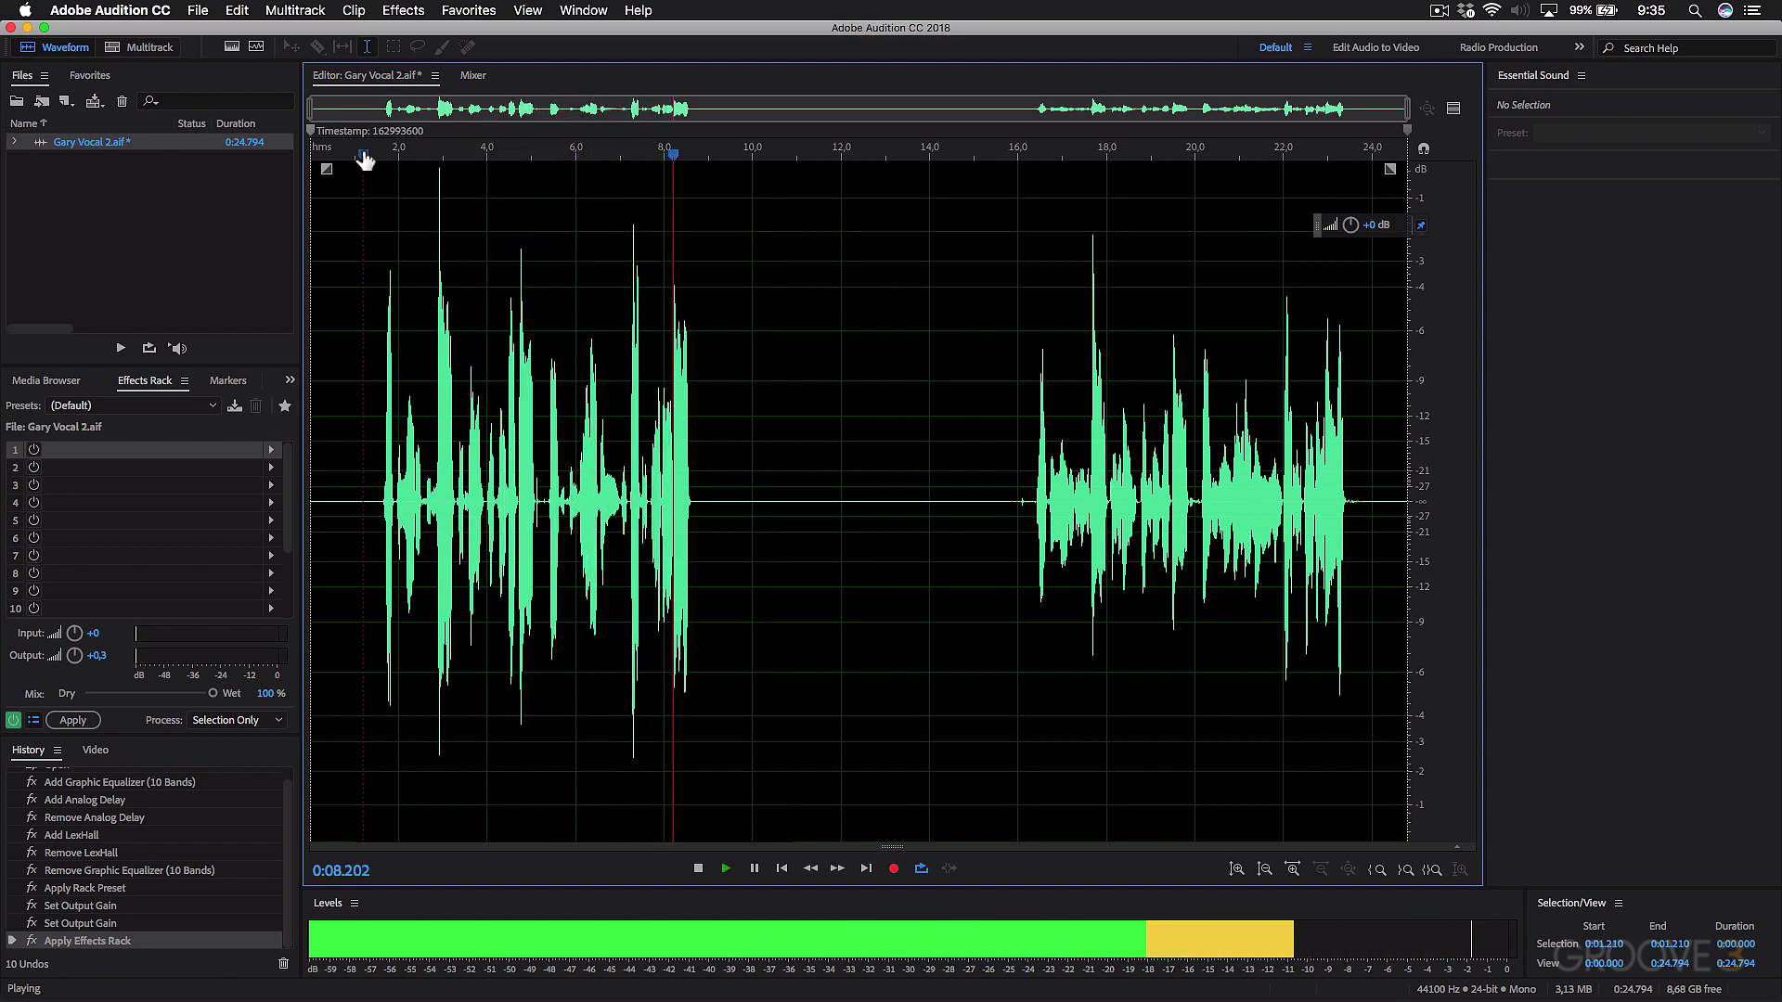
{"action": "key", "text": "space"}
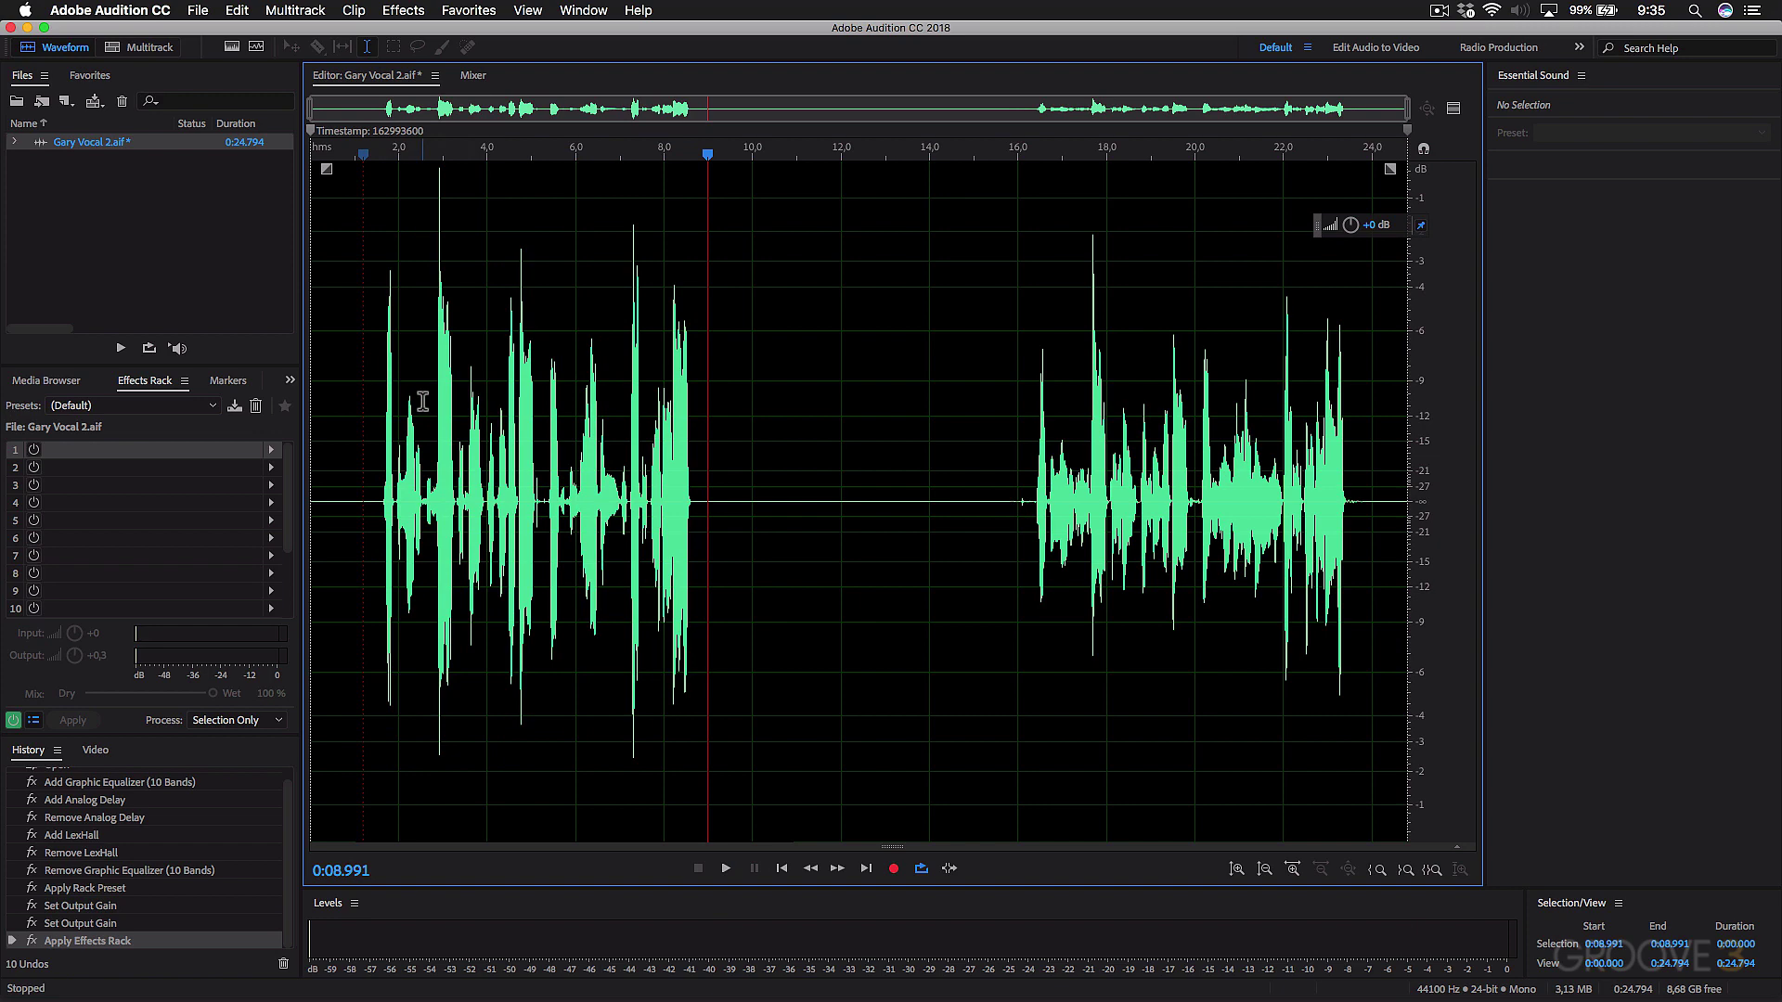
{"action": "left_click", "coordinate": [1013, 155]}
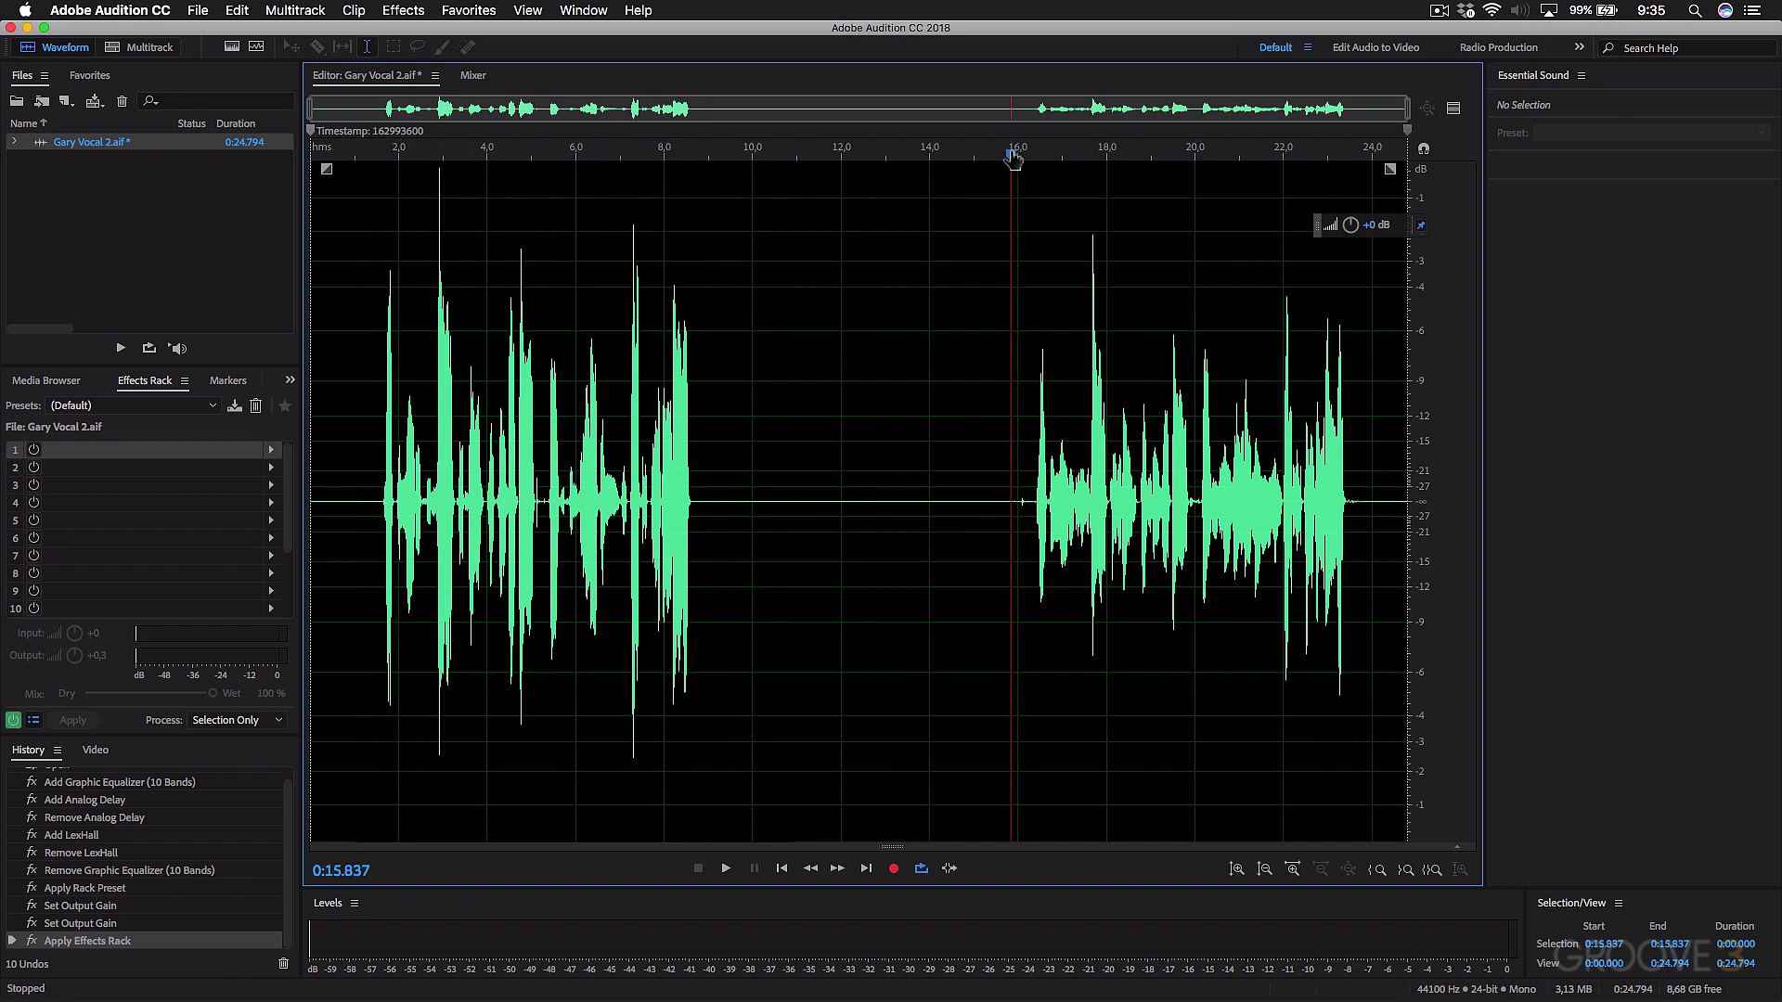
{"action": "key", "text": "space"}
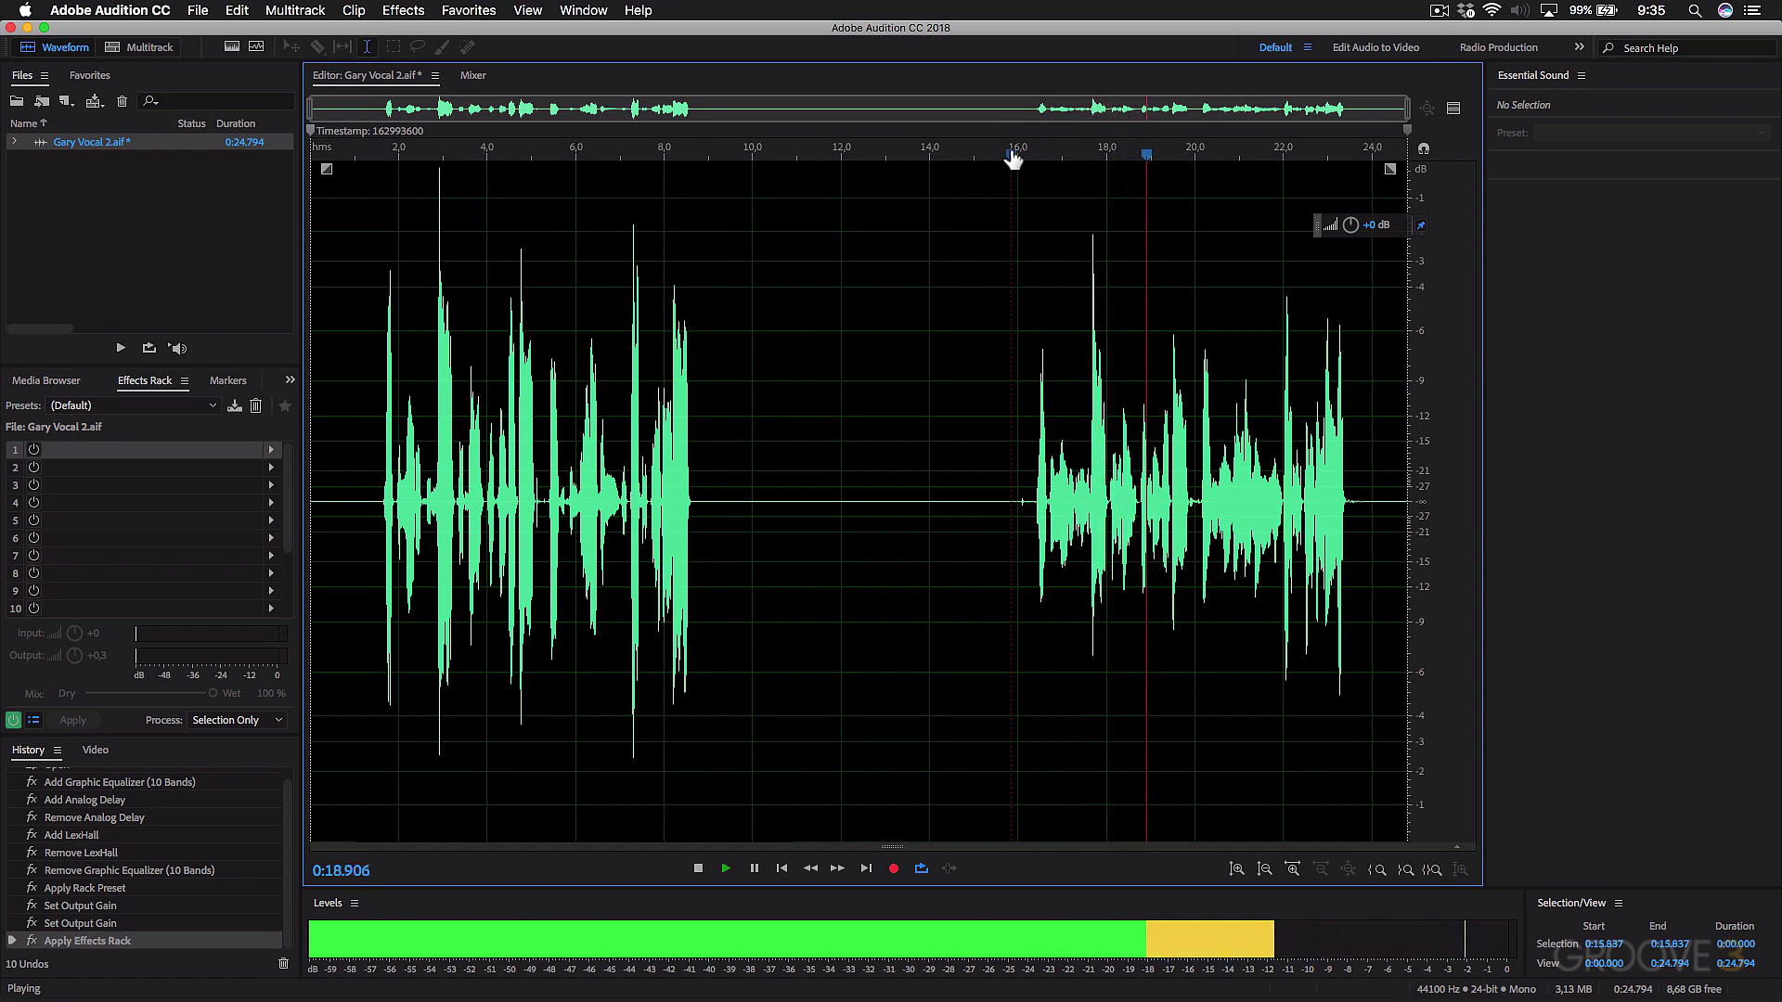
{"action": "key", "text": "space"}
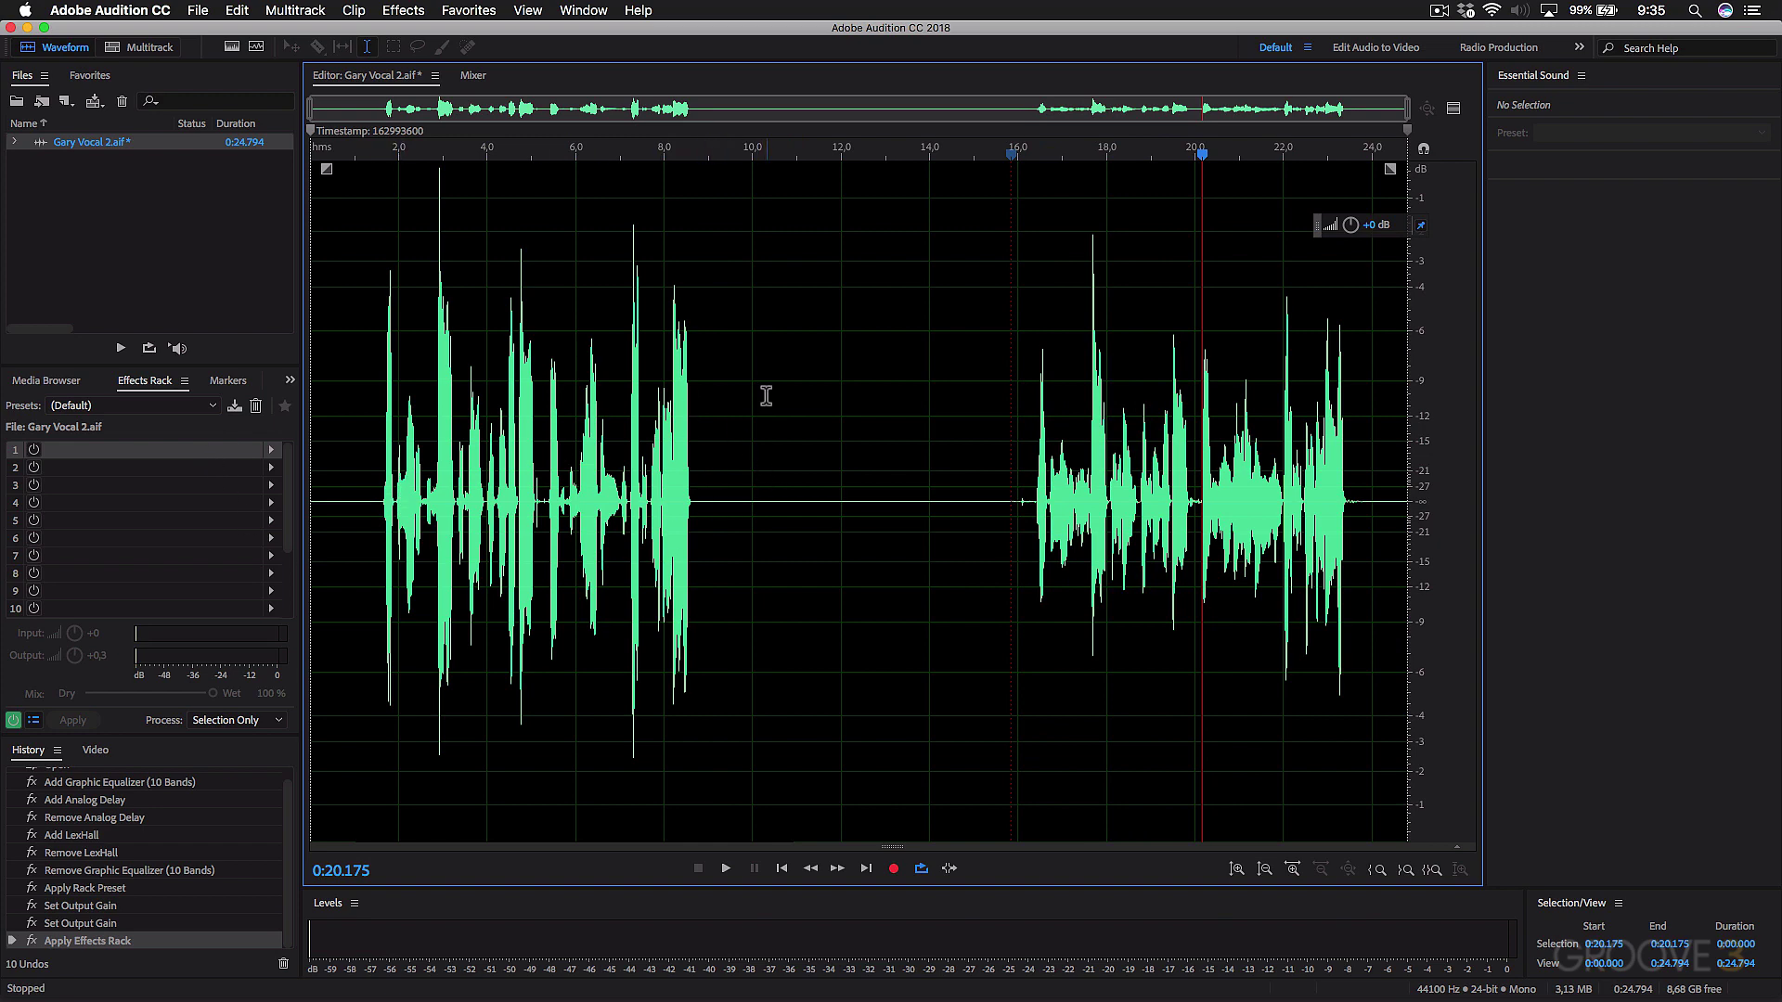
Undo back to Set Output Gain and add Ozone 7 Vintage Tape with the Drive preset to slot 4.
{"action": "left_click", "coordinate": [100, 924]}
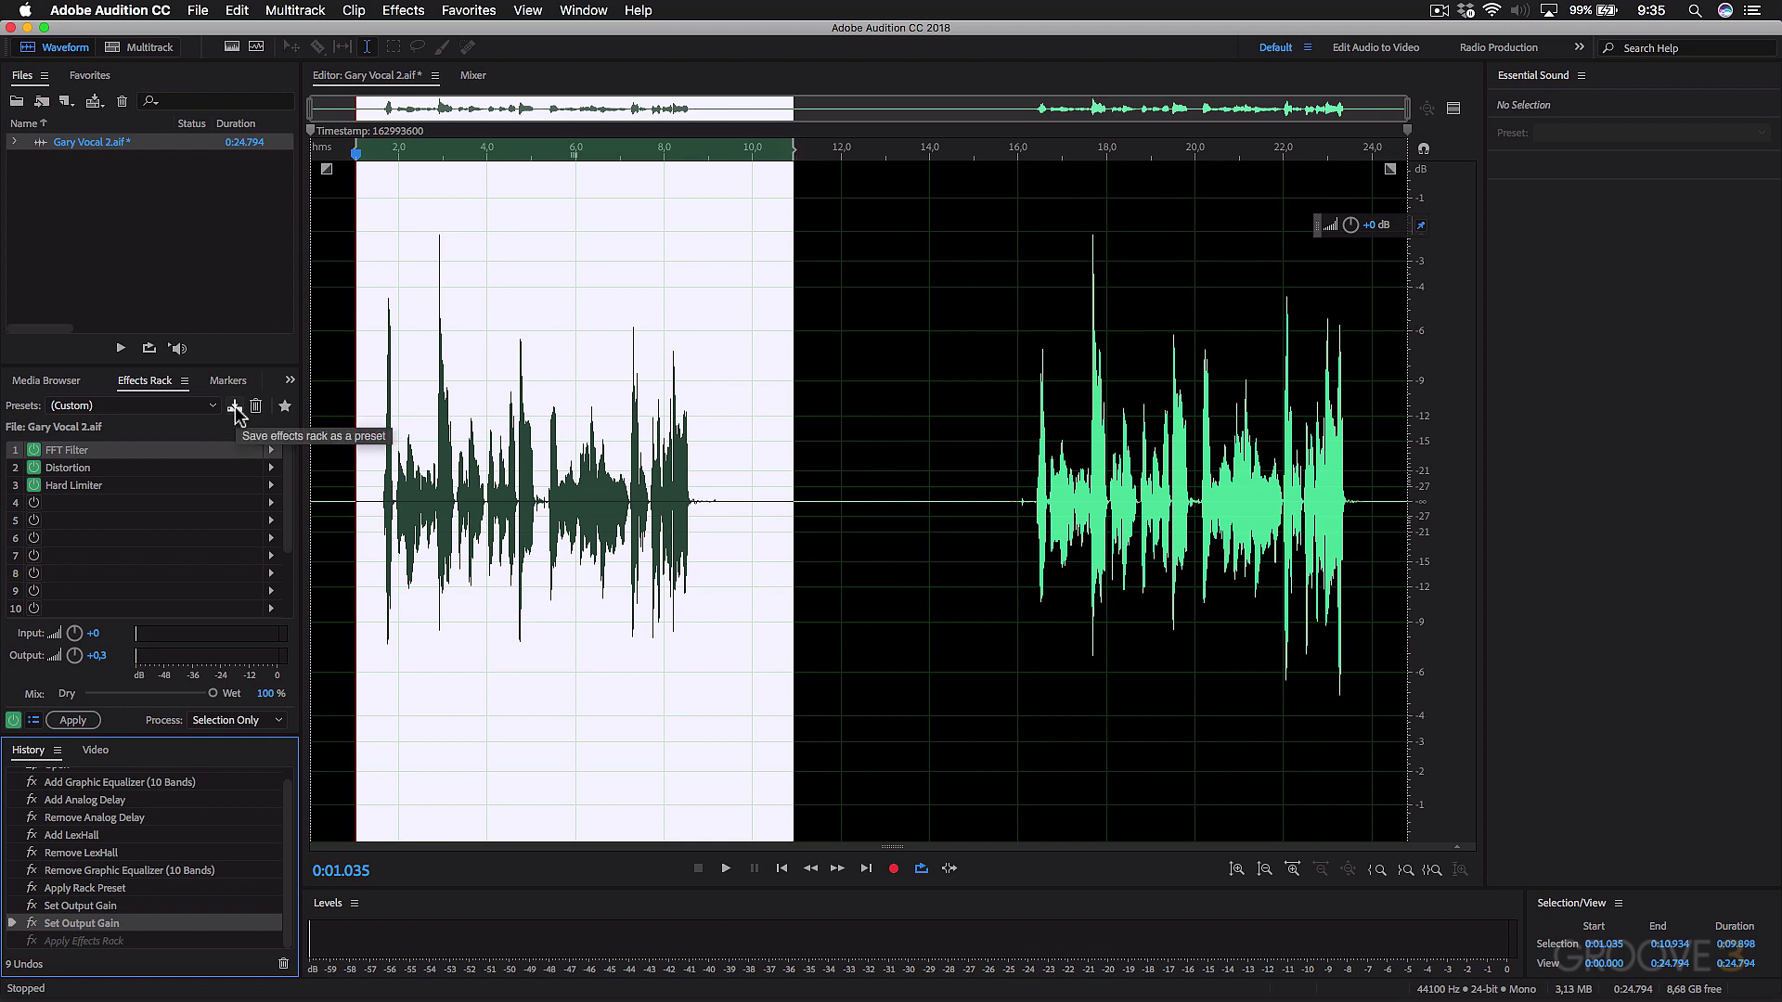
{"action": "left_click", "coordinate": [120, 534]}
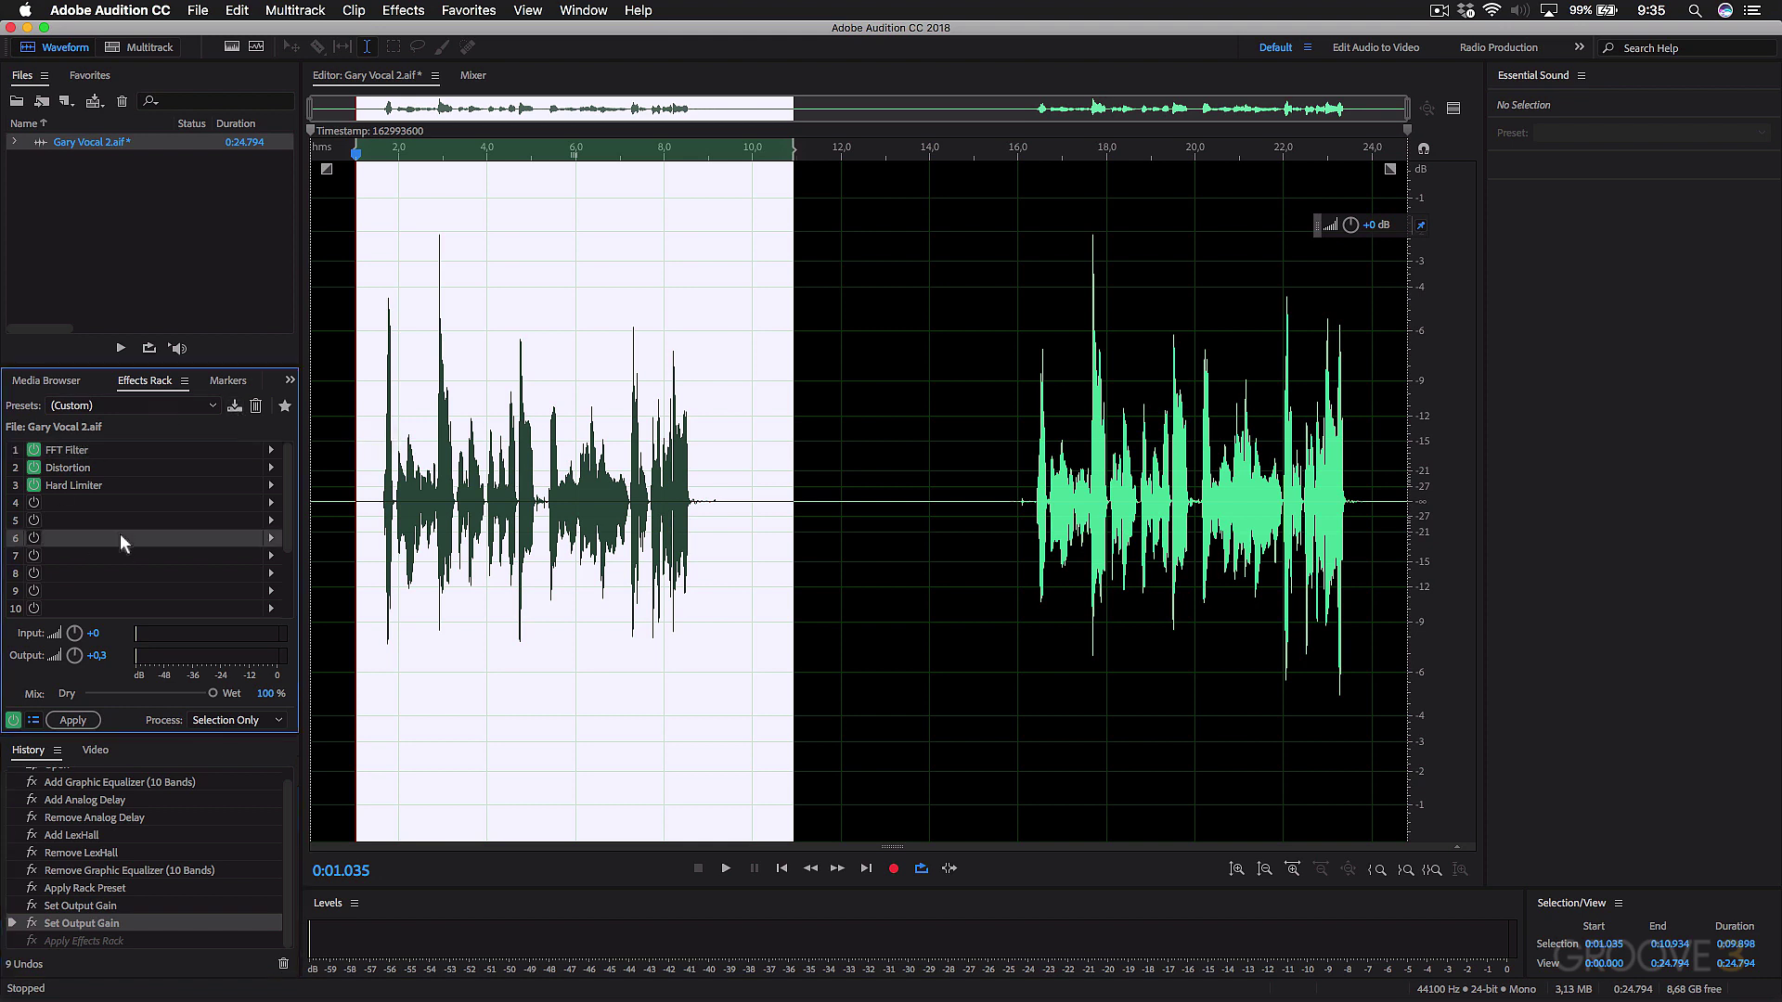
{"action": "left_click", "coordinate": [271, 501]}
{"action": "mouse_move", "coordinate": [342, 739]}
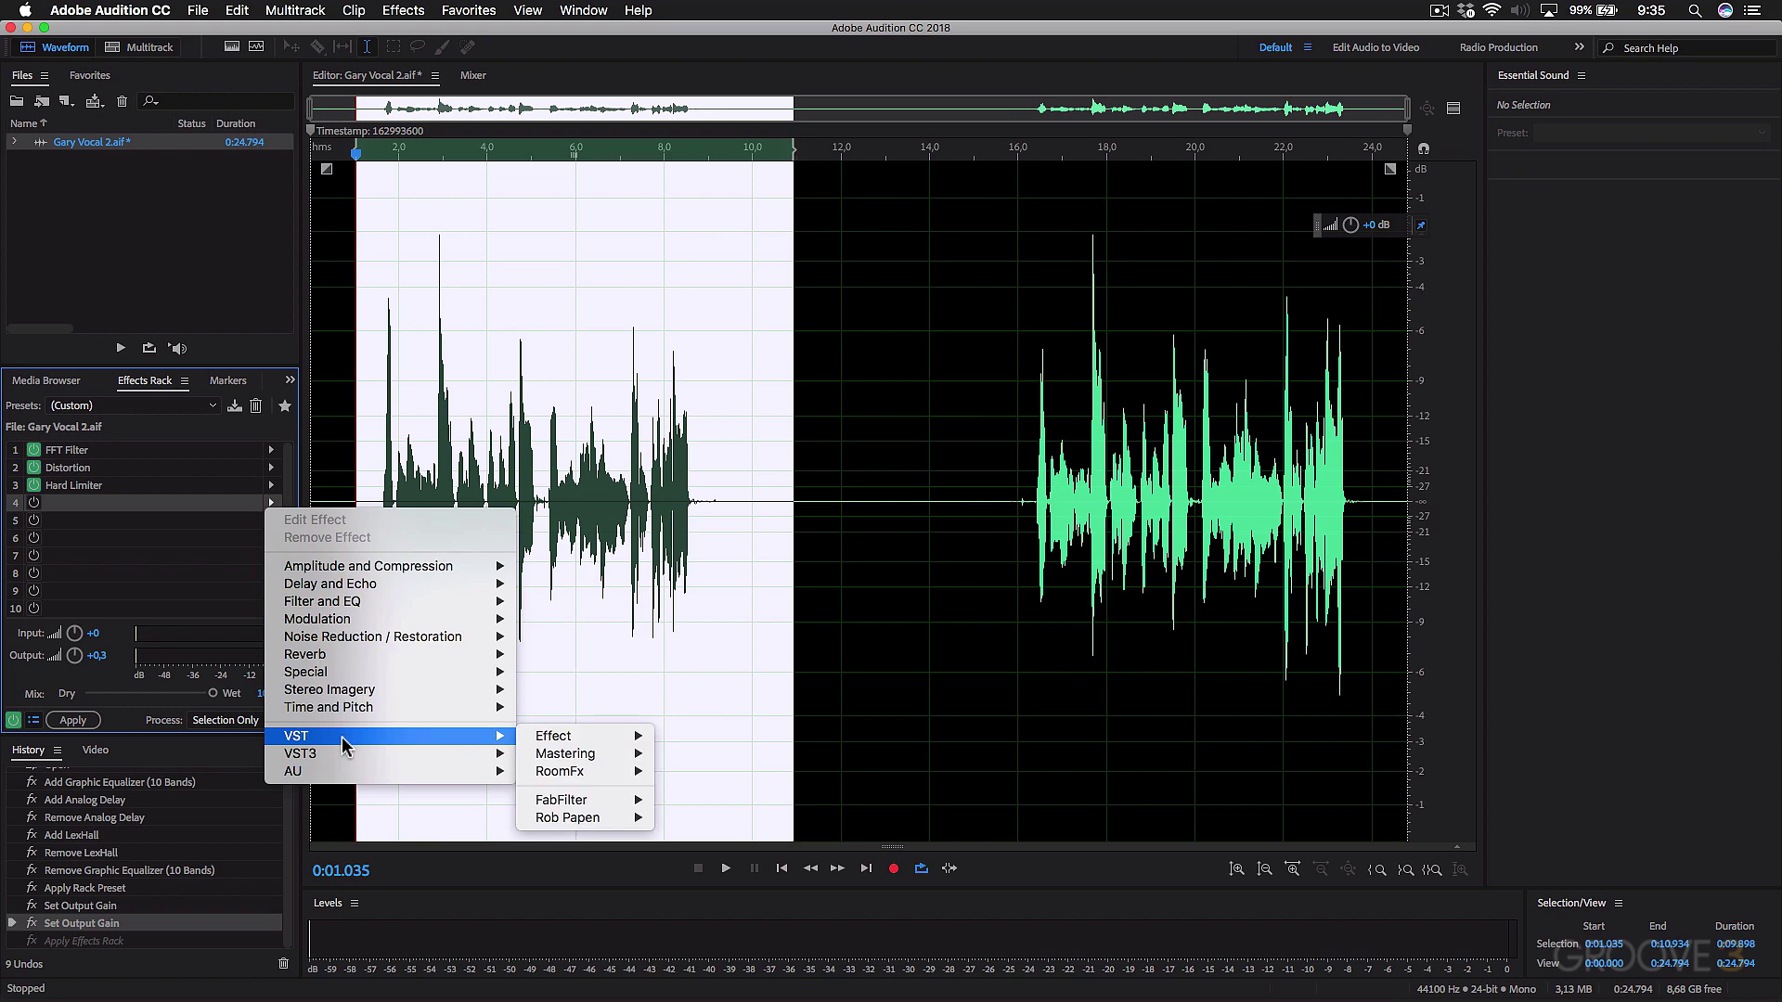
{"action": "mouse_move", "coordinate": [563, 740]}
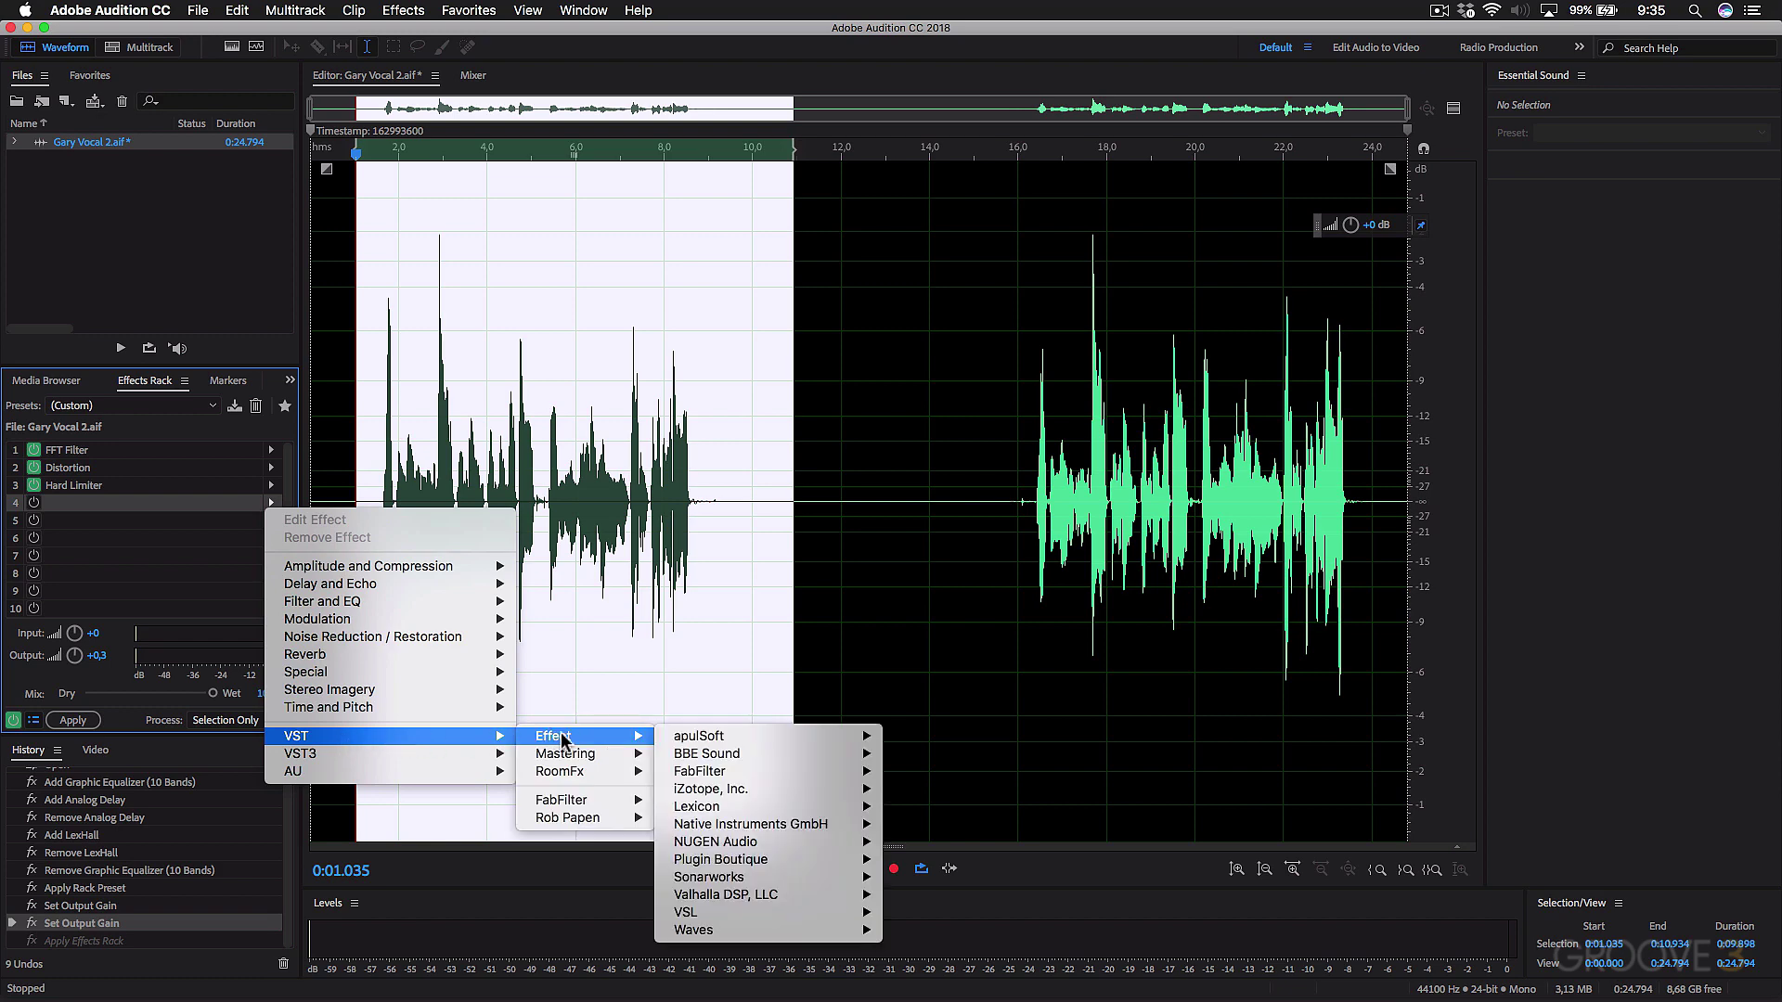
{"action": "mouse_move", "coordinate": [722, 789]}
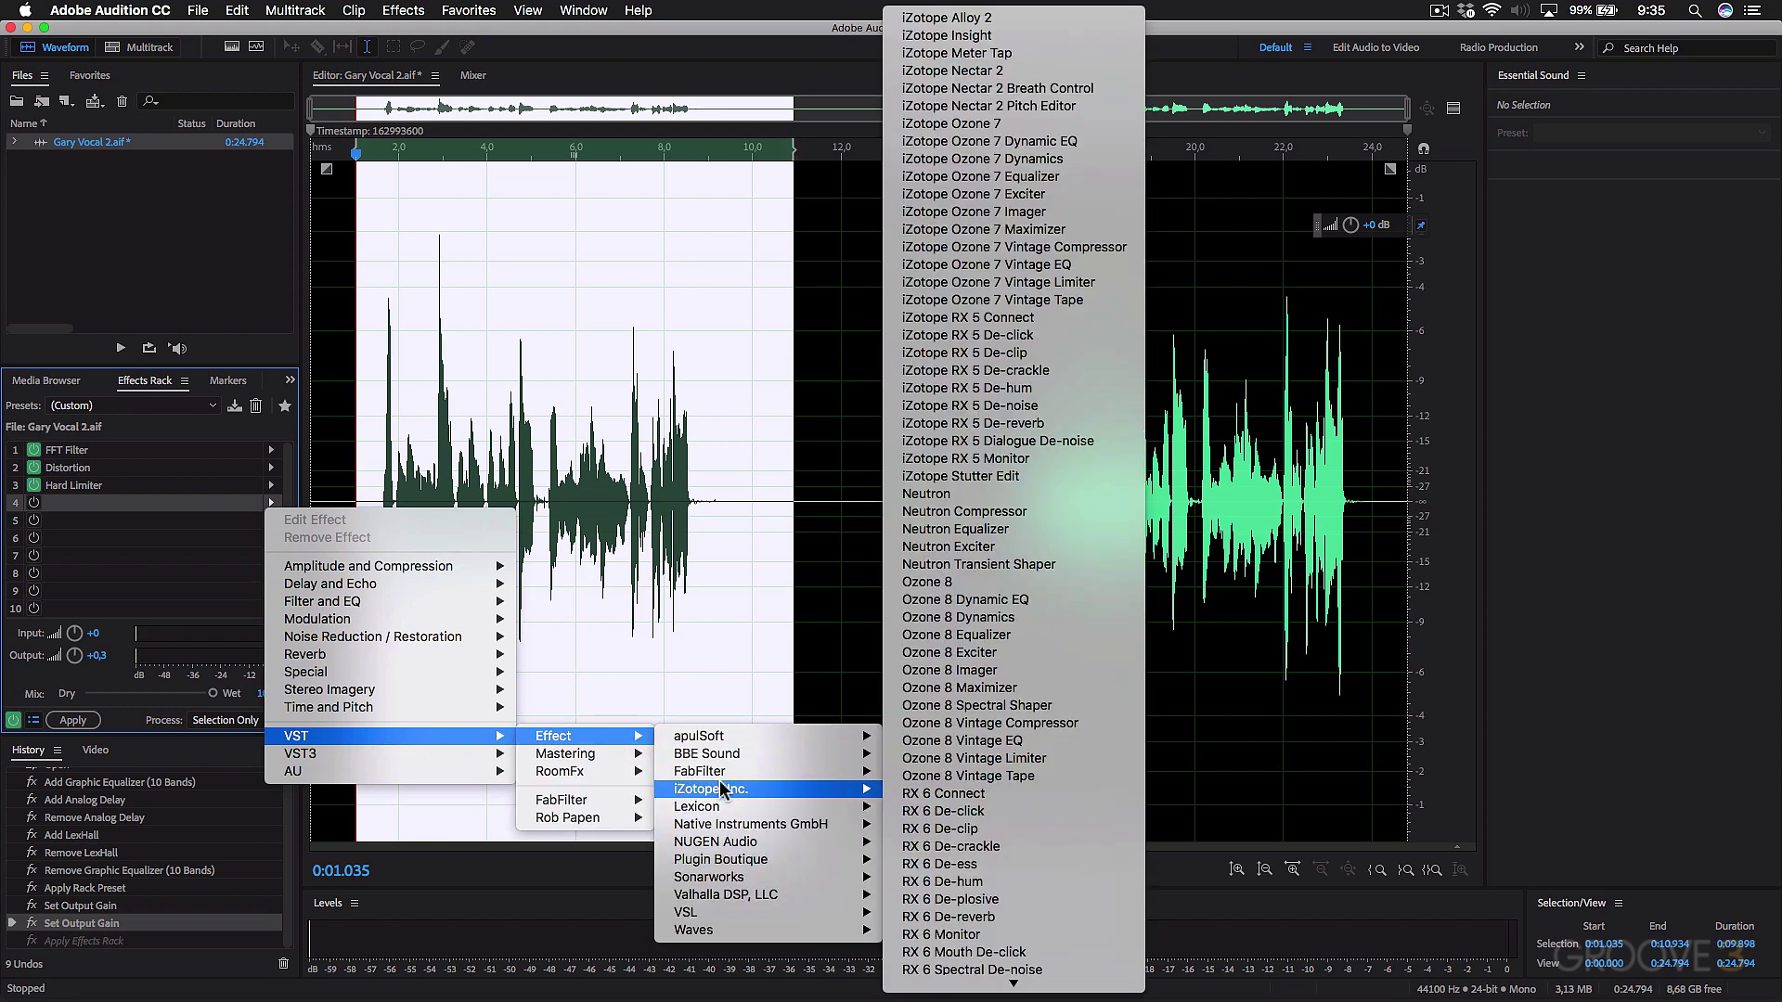
{"action": "left_click", "coordinate": [963, 300]}
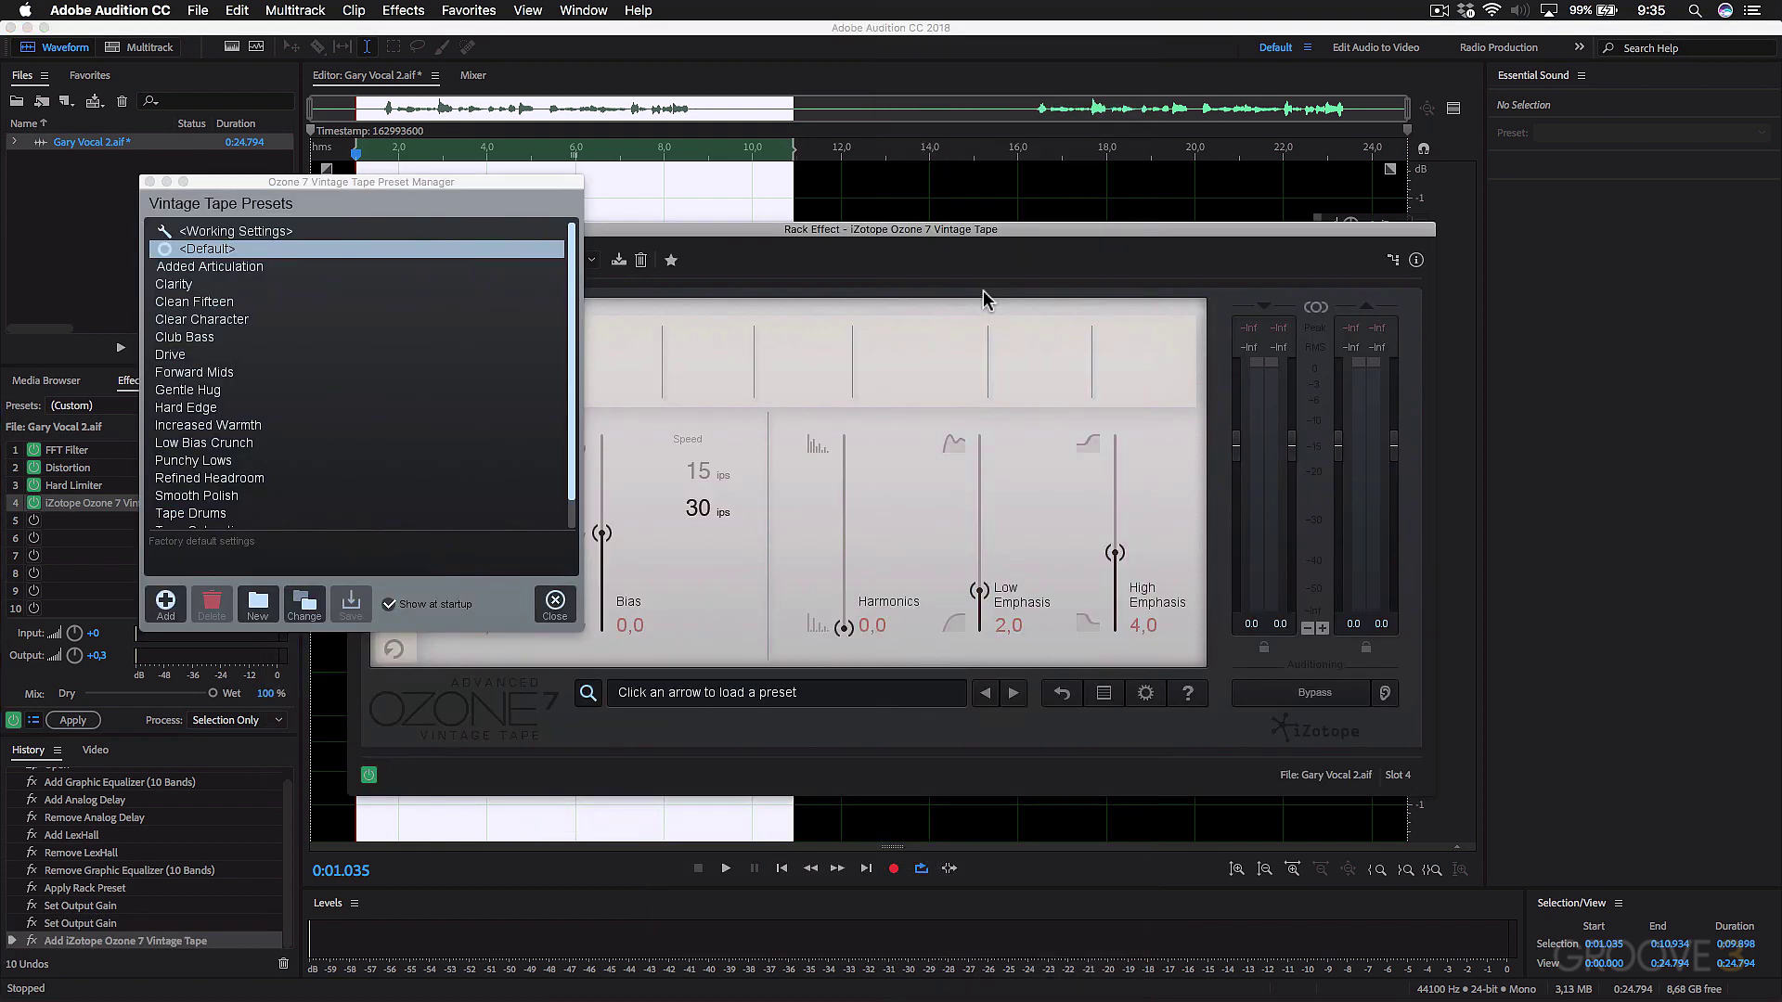
{"action": "left_click", "coordinate": [171, 356]}
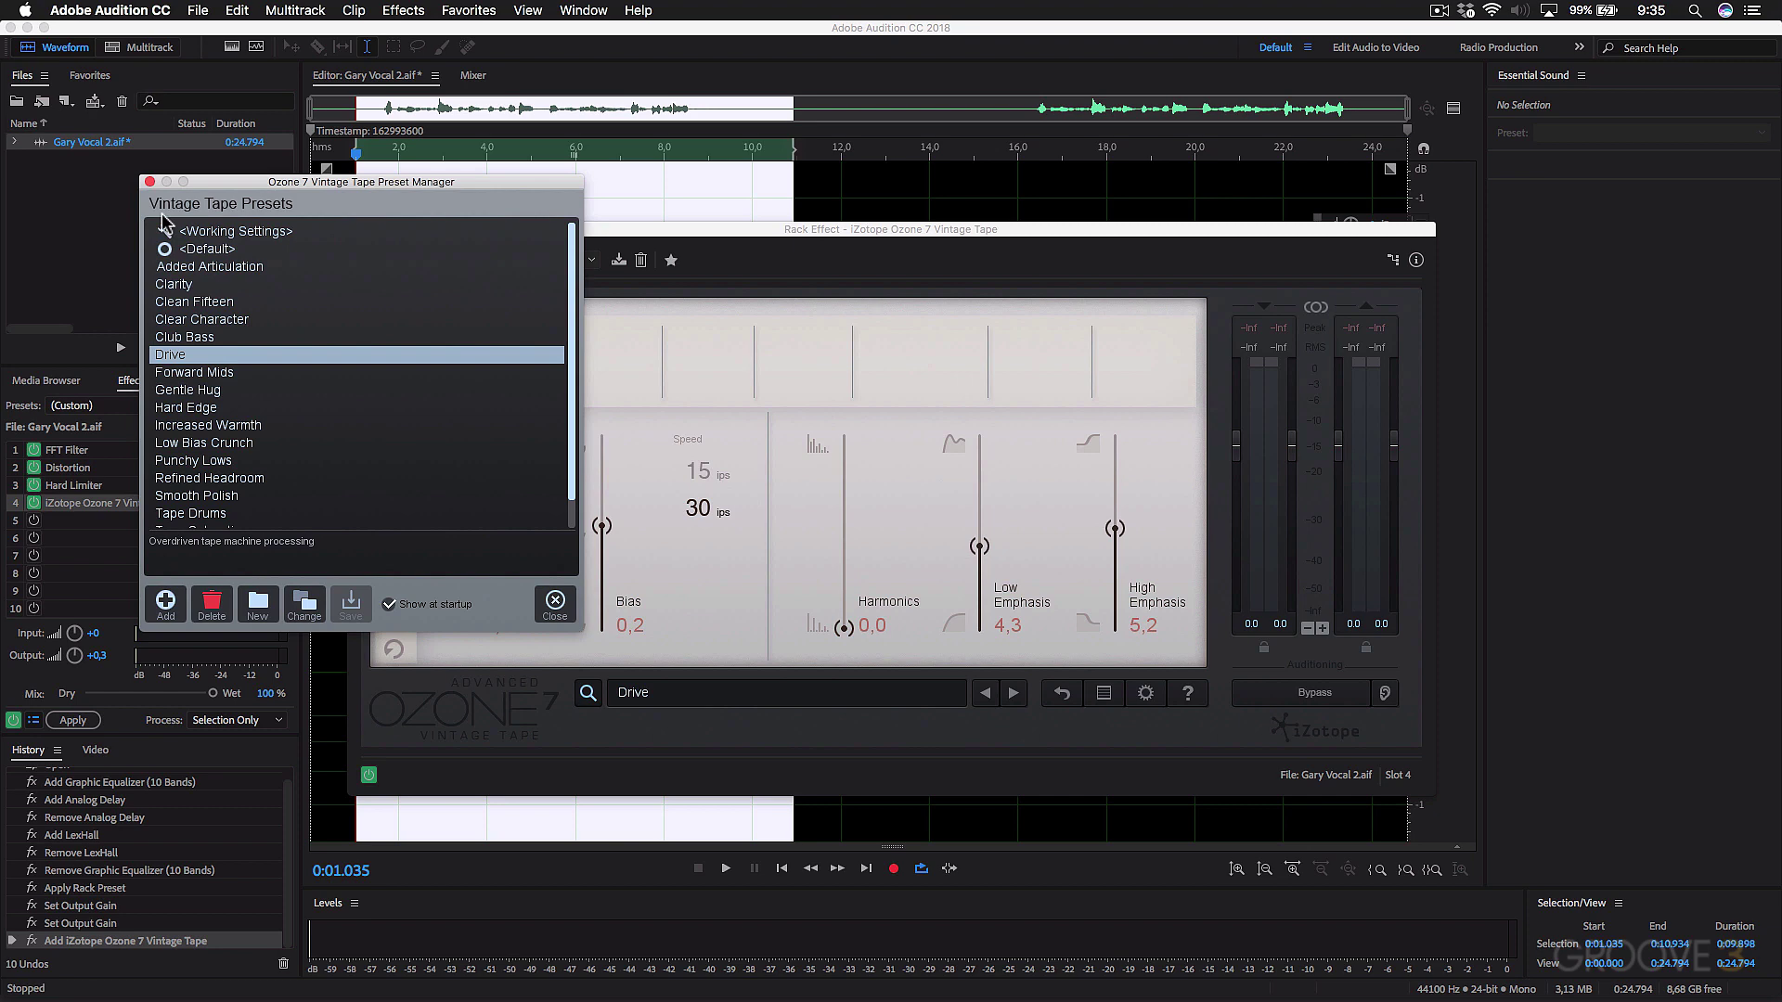
{"action": "left_click", "coordinate": [150, 184]}
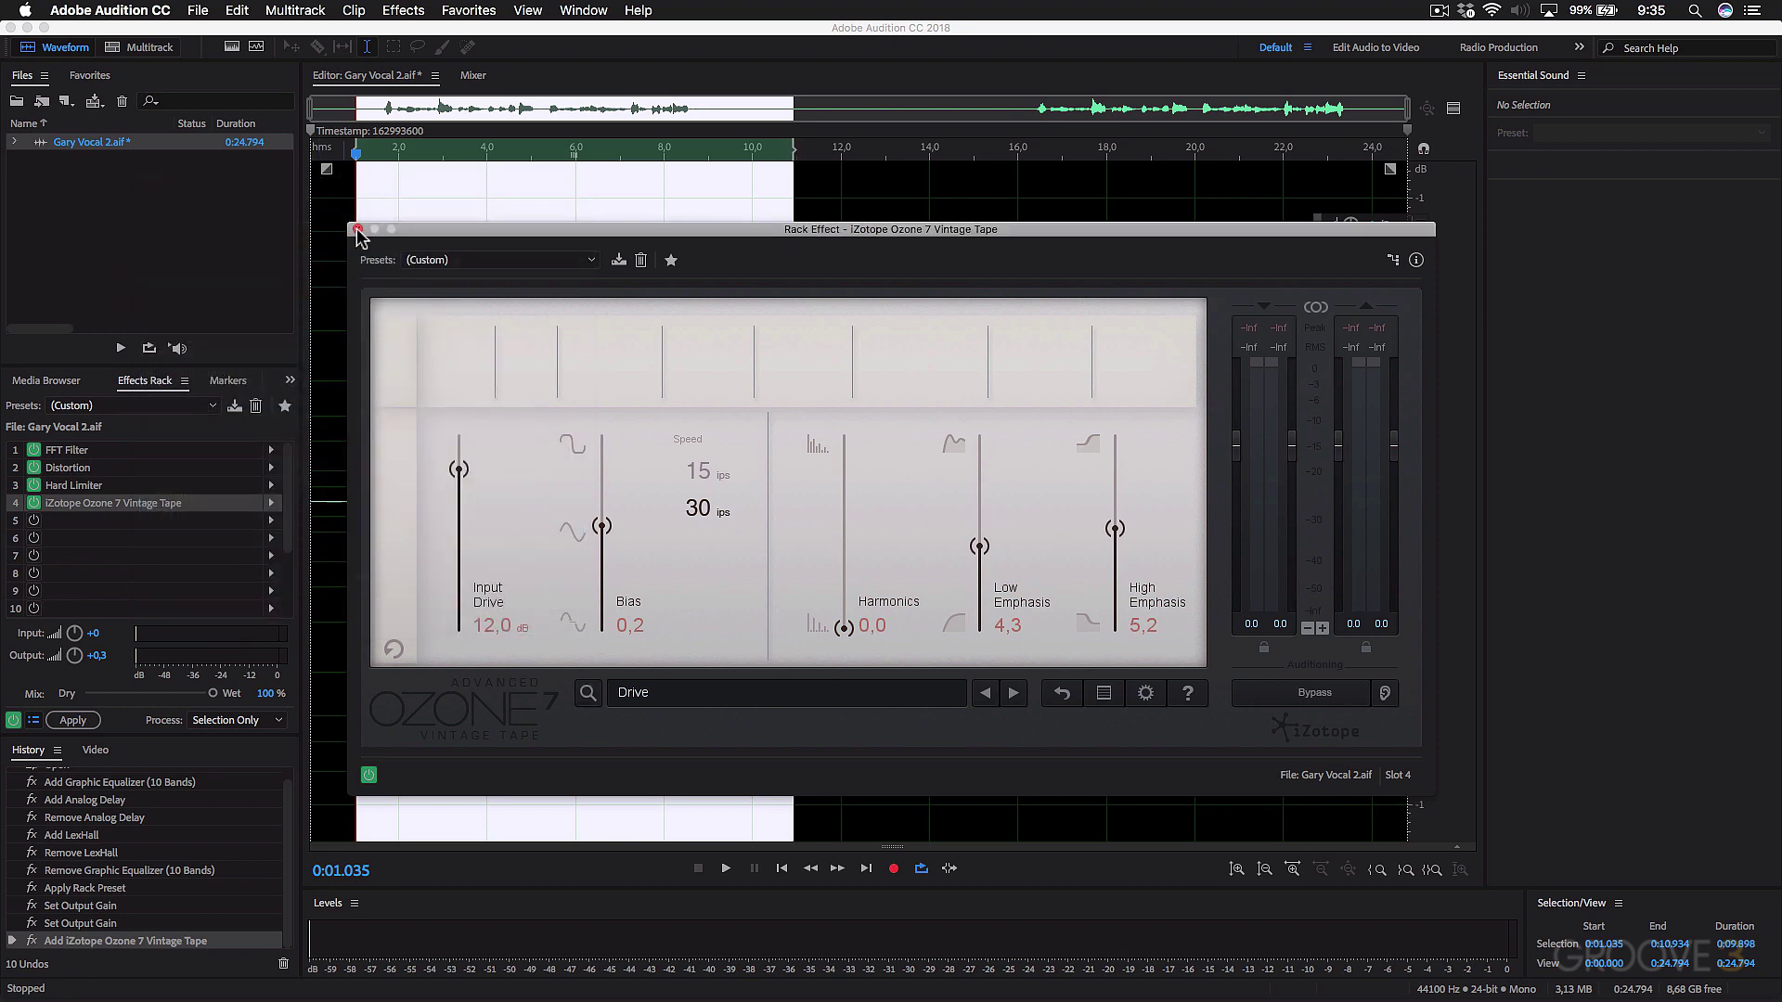
{"action": "left_click", "coordinate": [357, 229]}
Add the Lexicon LexHall reverb to rack slot 5.
{"action": "left_click", "coordinate": [271, 521]}
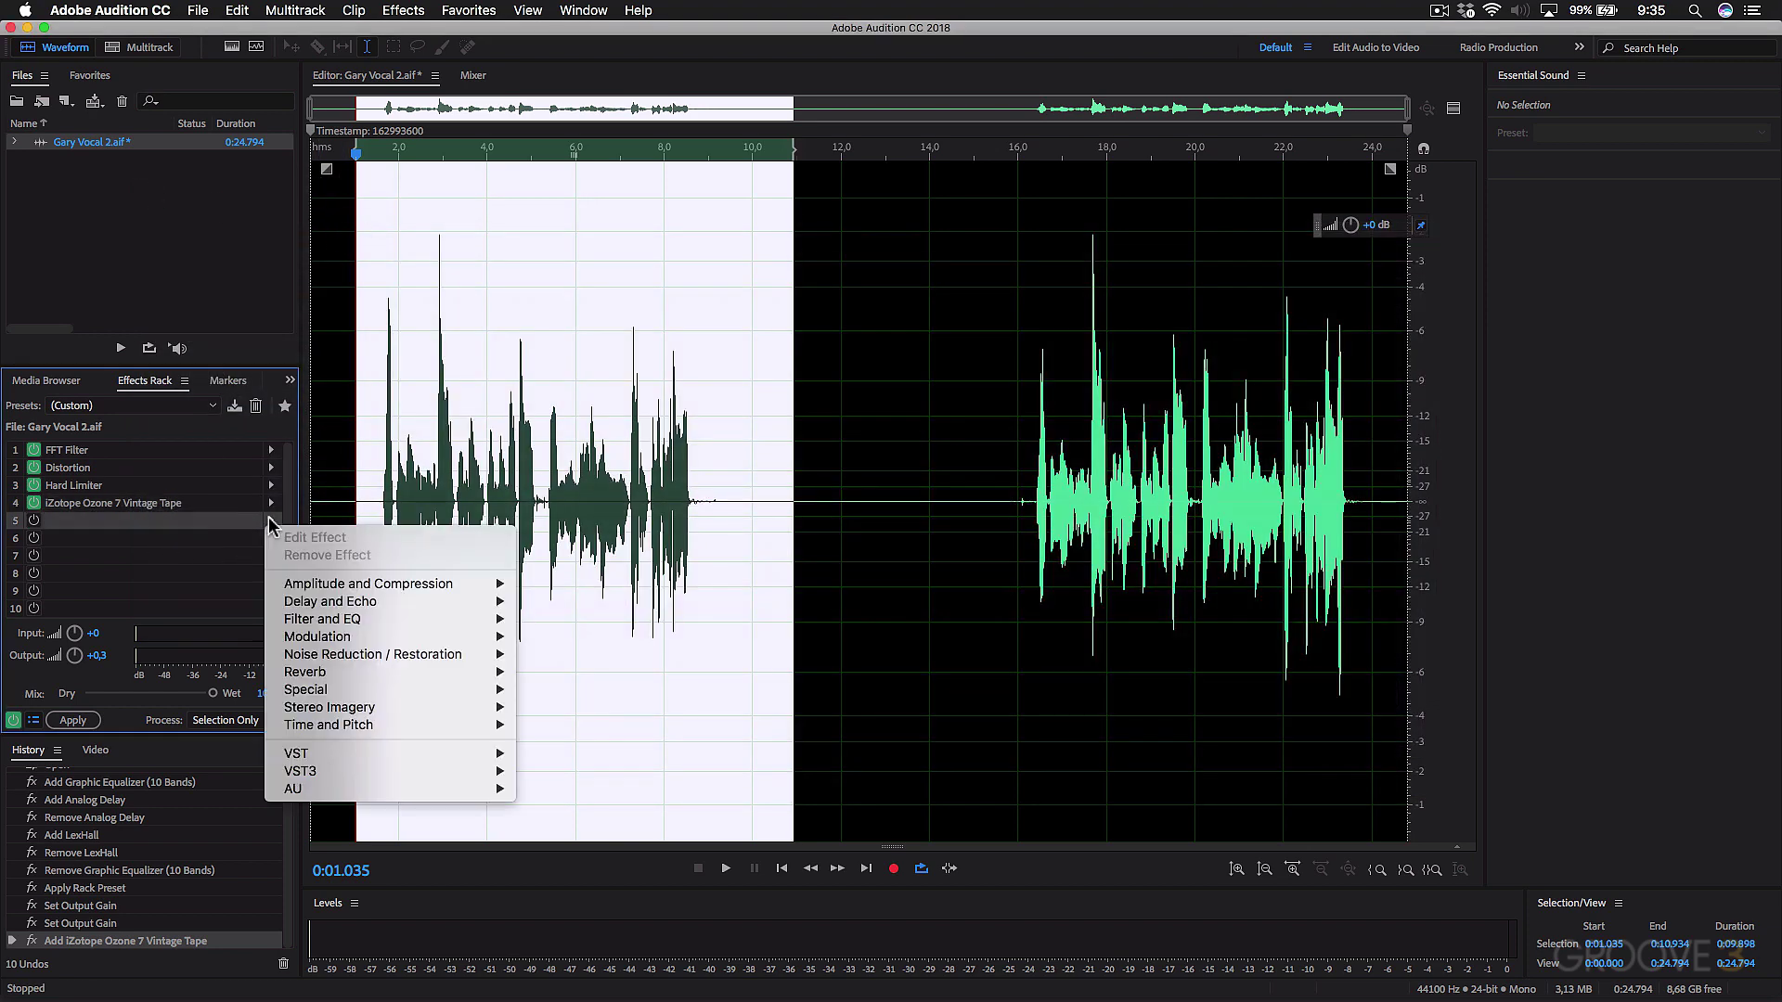
{"action": "mouse_move", "coordinate": [397, 754]}
{"action": "mouse_move", "coordinate": [561, 754]}
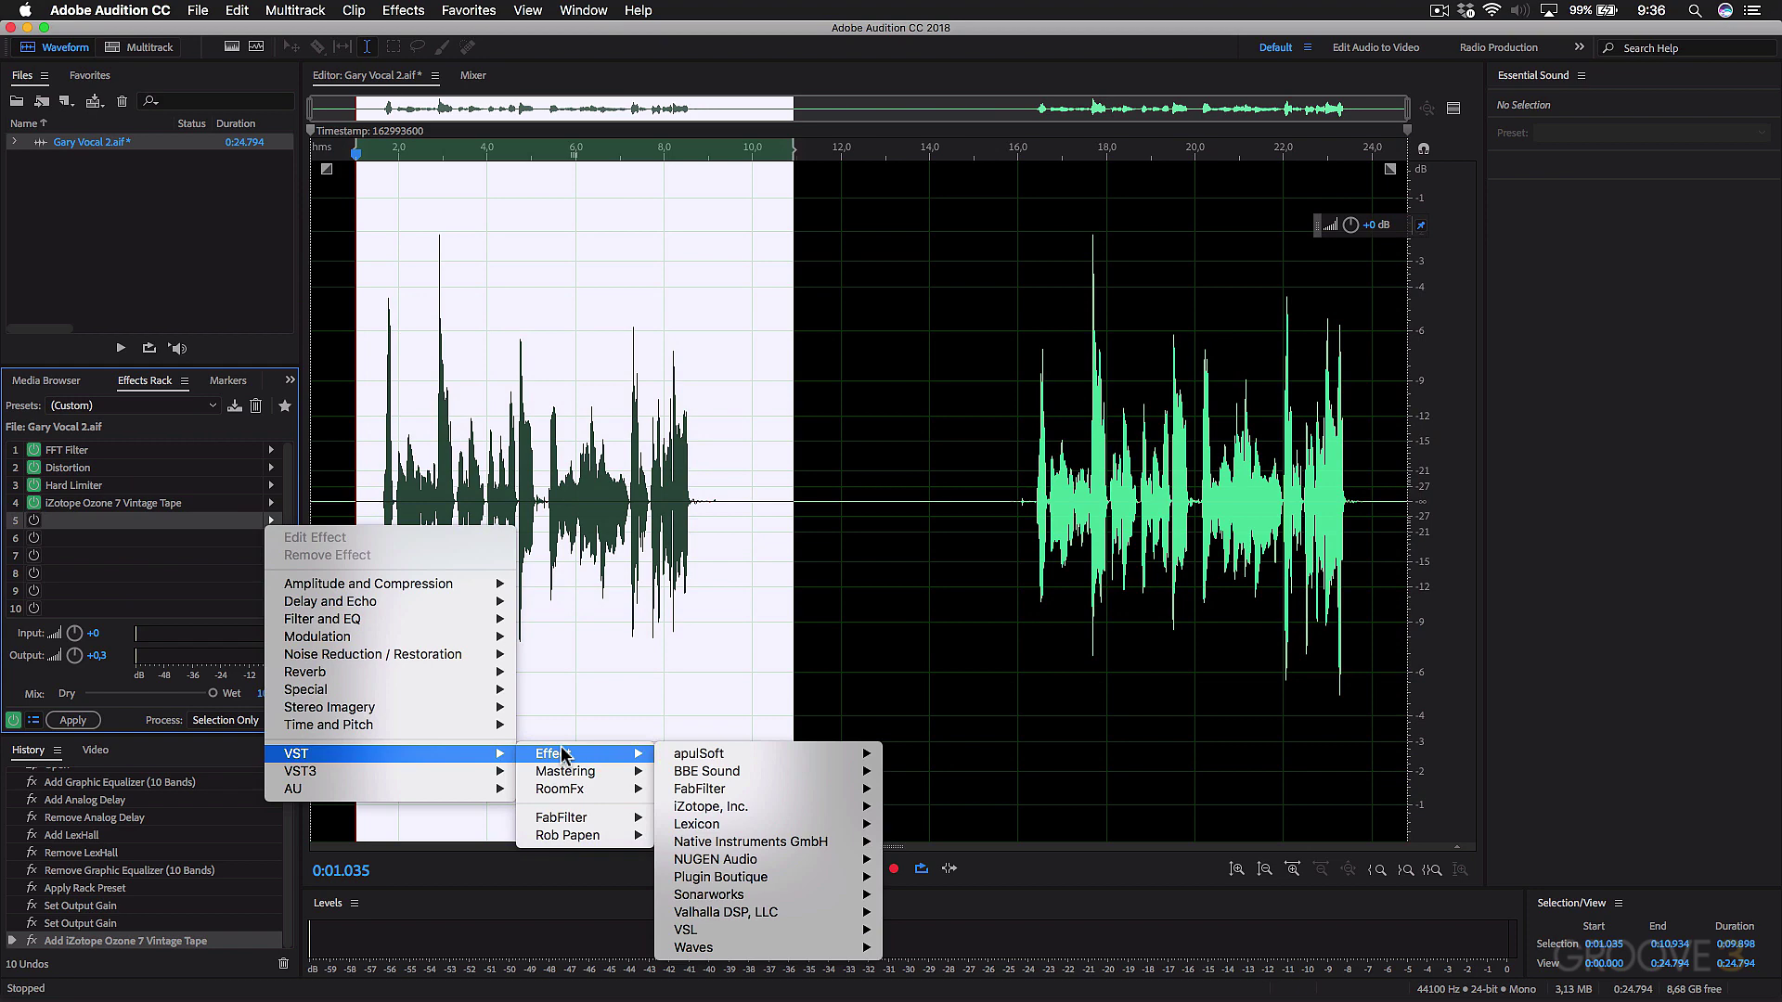
{"action": "mouse_move", "coordinate": [708, 823]}
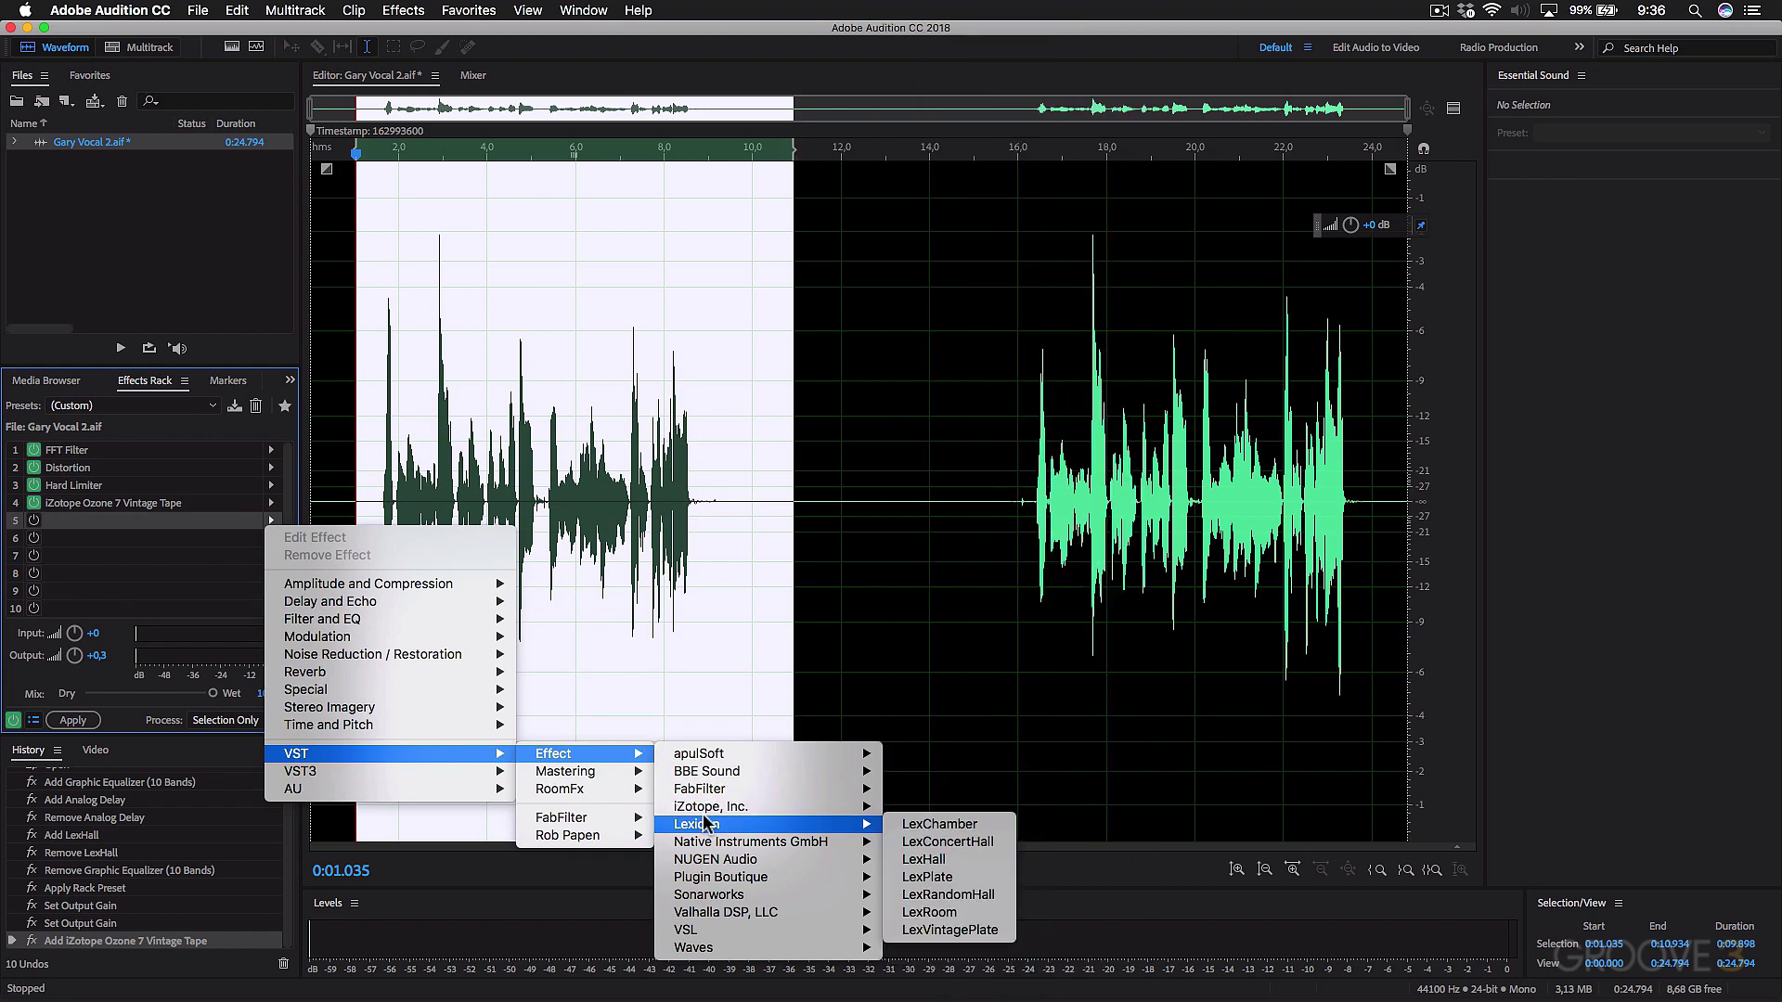
{"action": "left_click", "coordinate": [970, 859]}
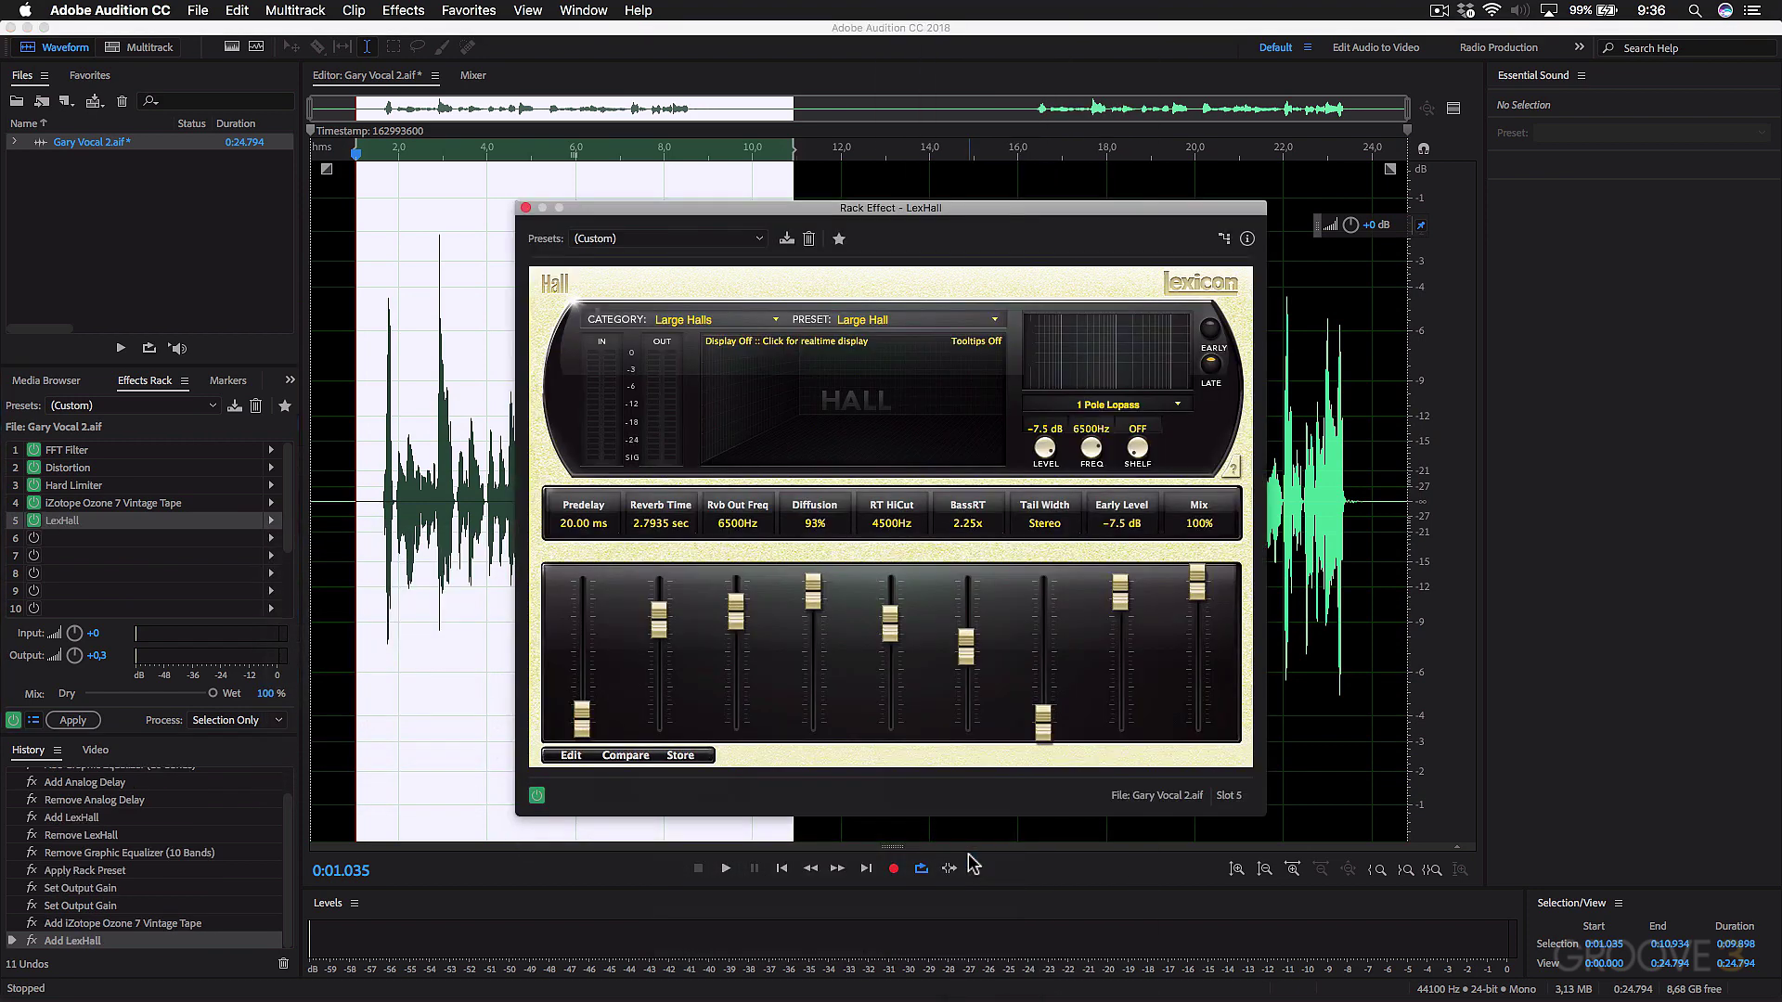
{"action": "left_click", "coordinate": [525, 209]}
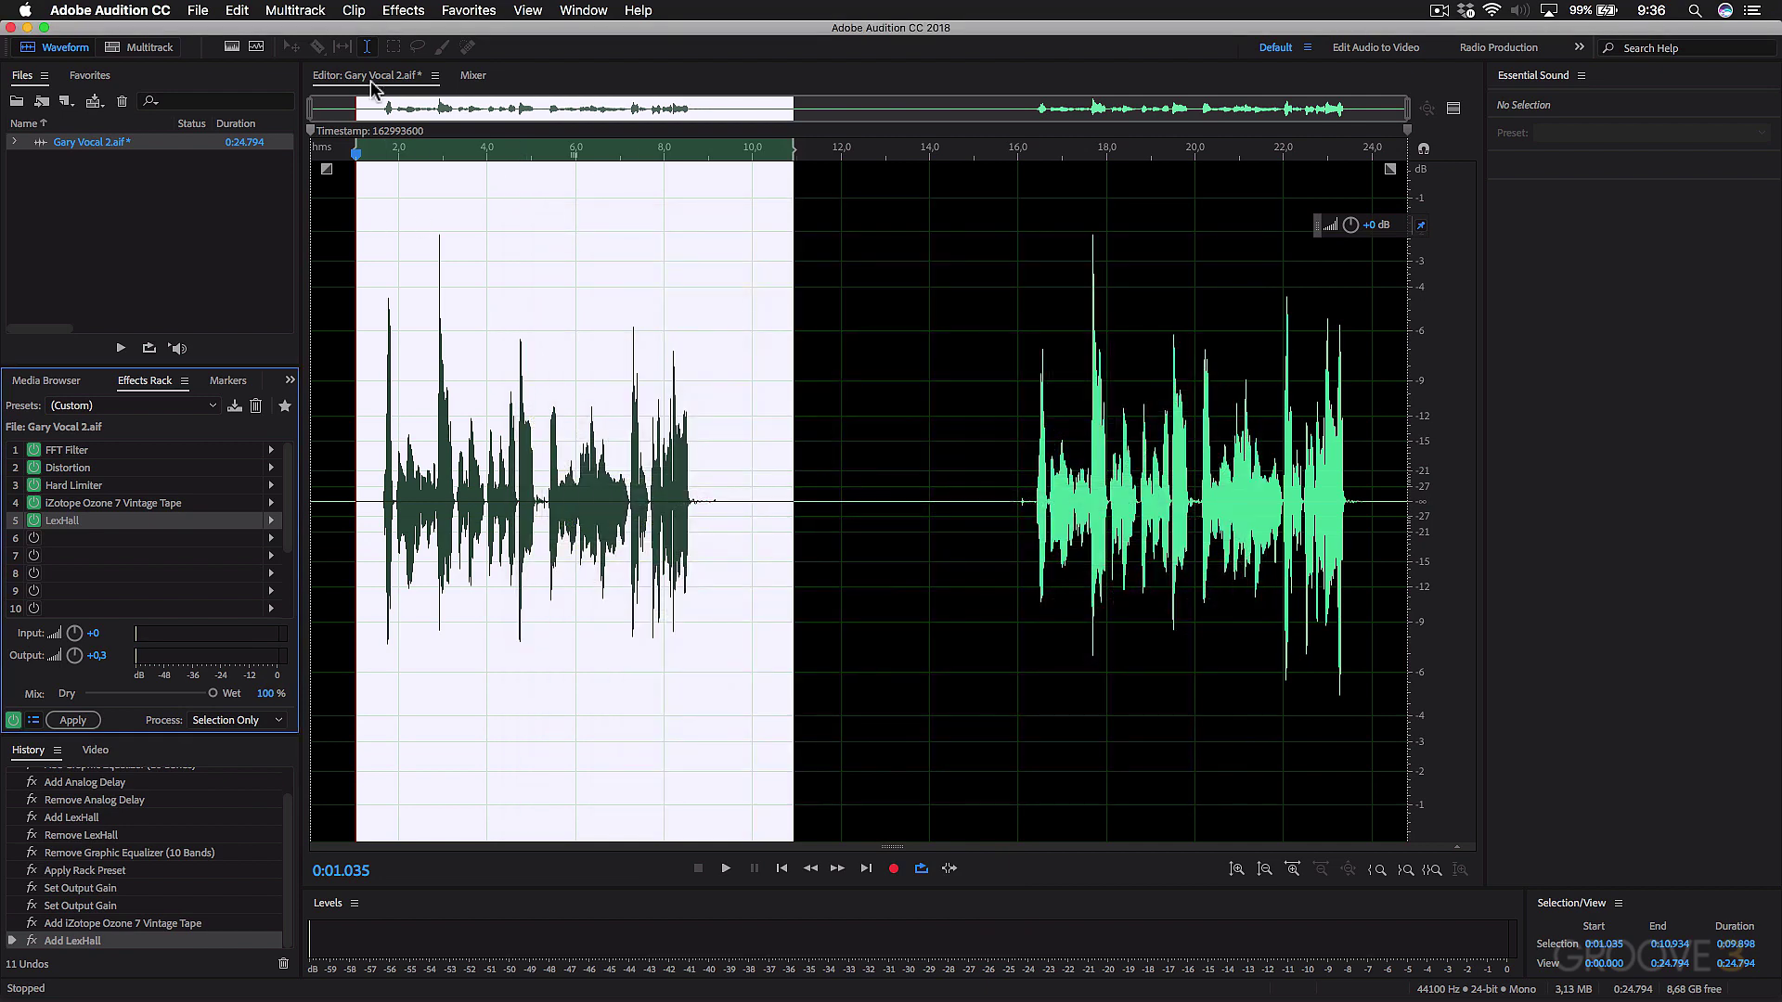
Set the rack mix to 62% wet while the vocal plays.
{"action": "left_click", "coordinate": [362, 448]}
{"action": "key", "text": "space"}
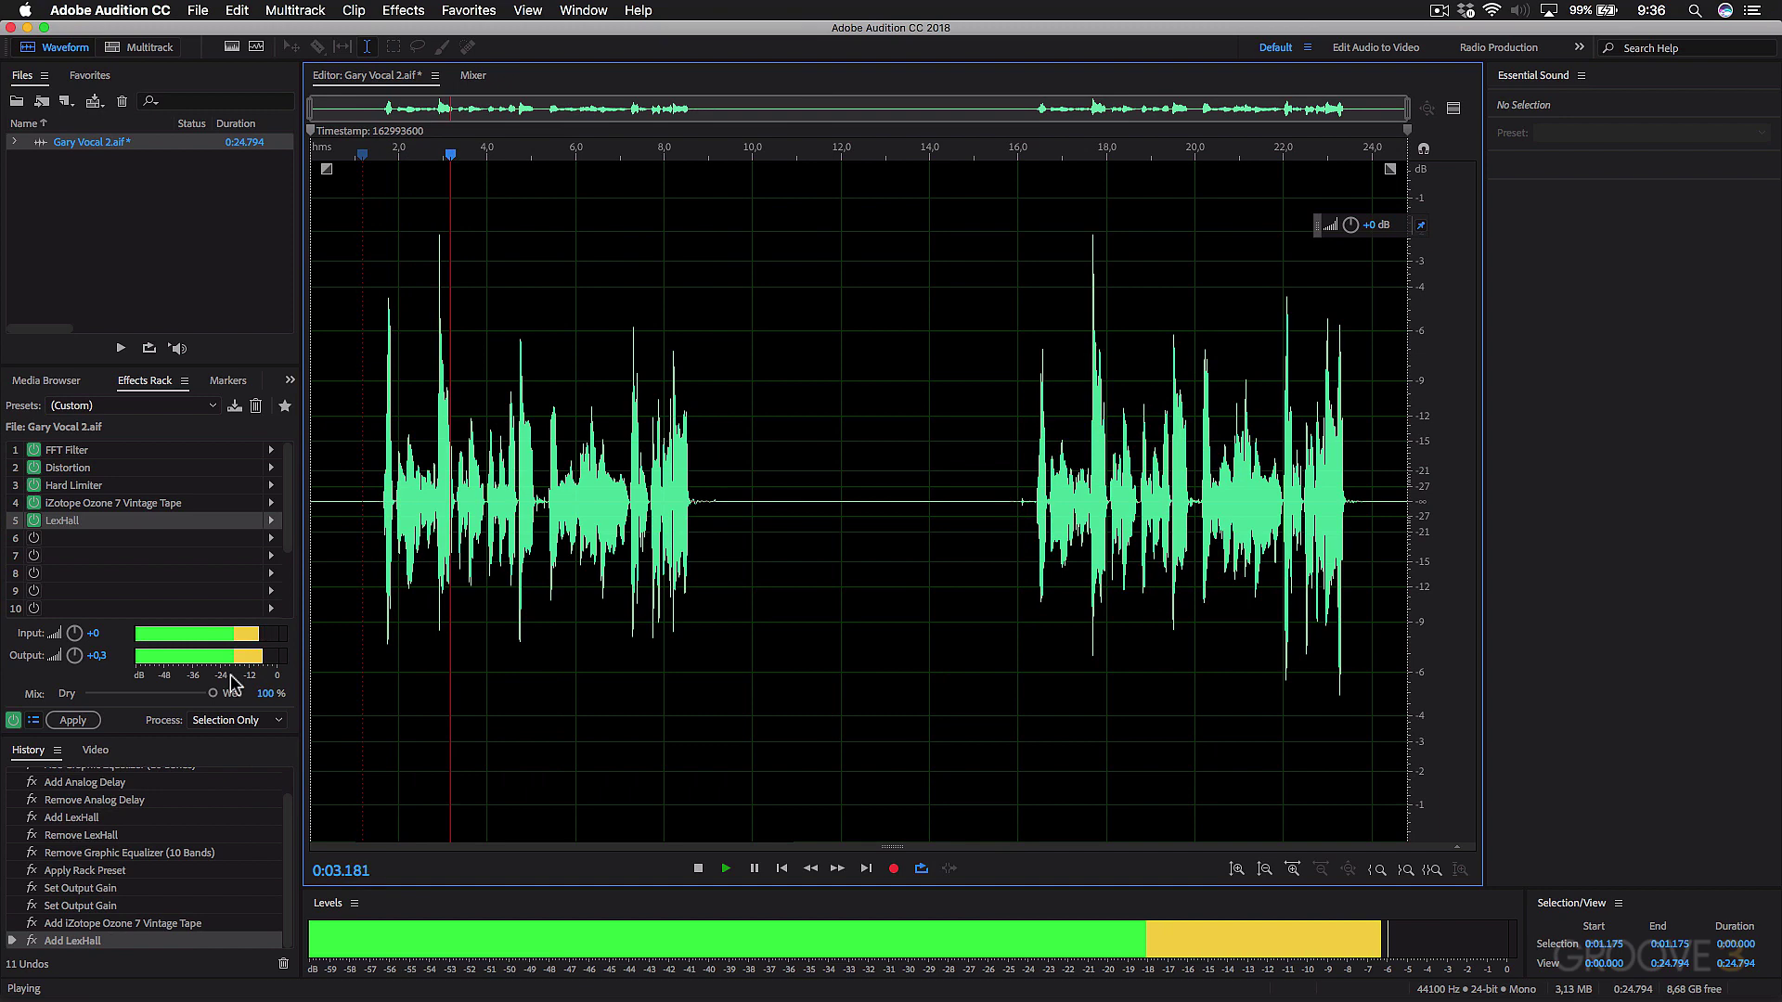
{"action": "left_click_drag", "start_coordinate": [214, 694], "coordinate": [164, 699]}
{"action": "key", "text": "space"}
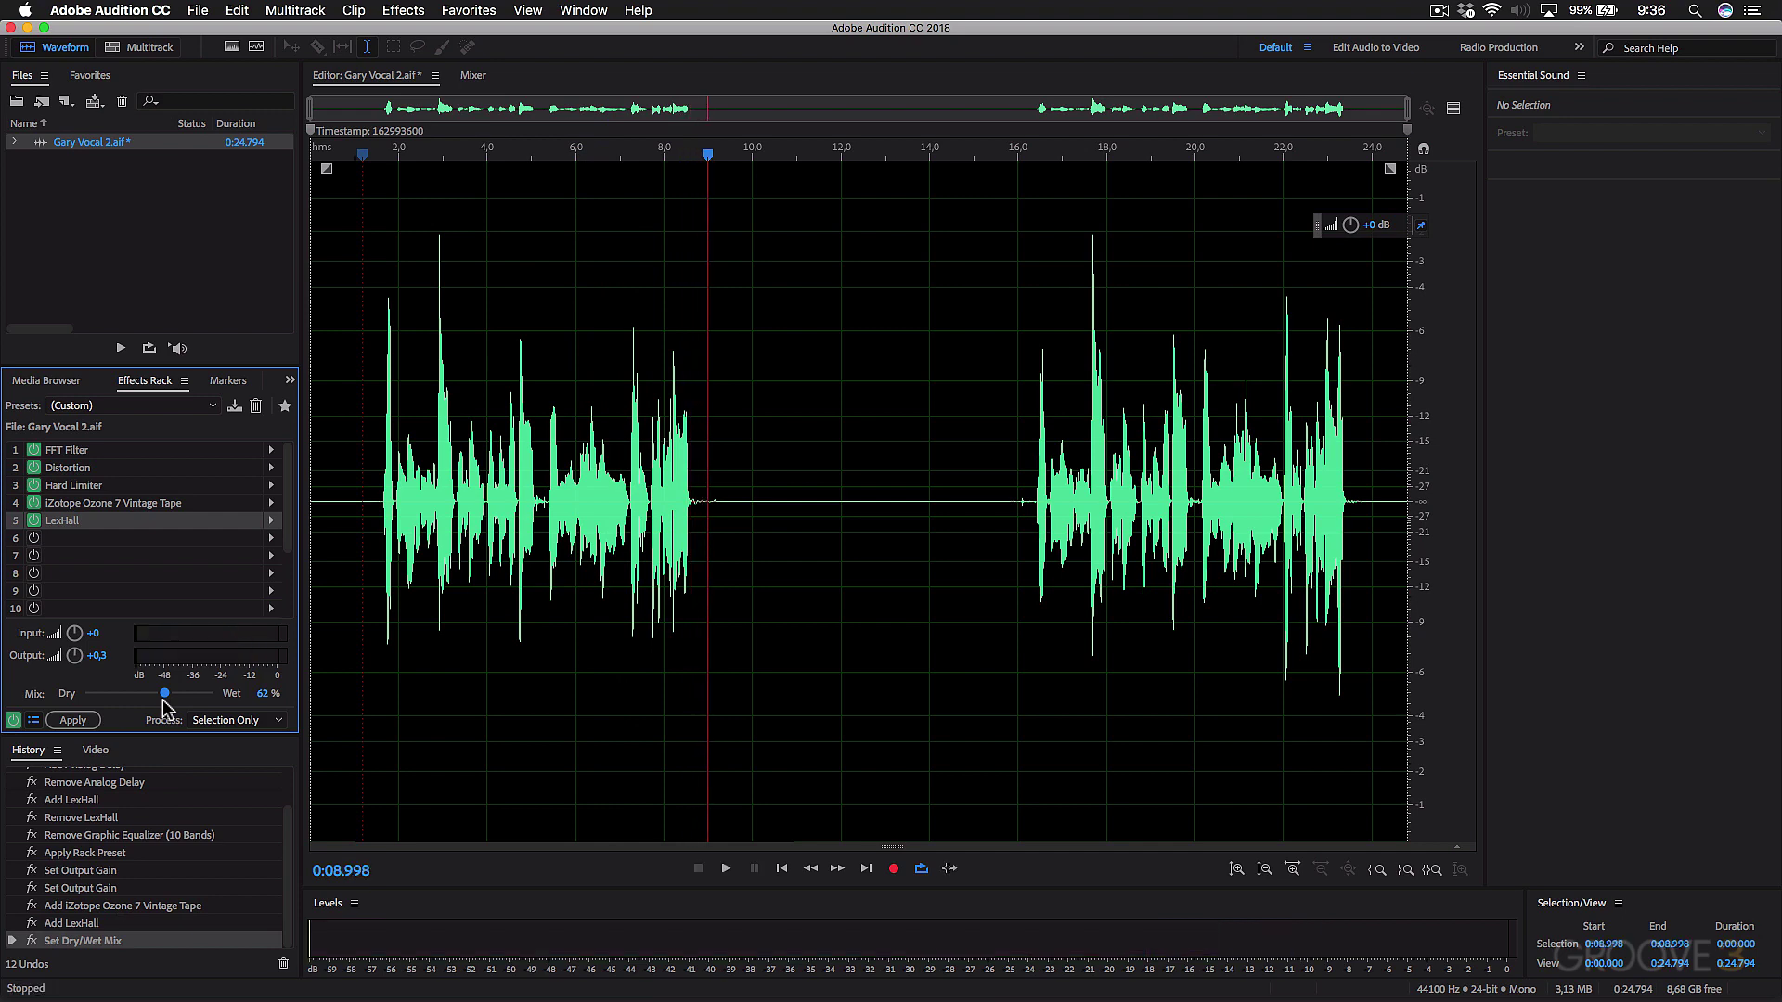
Save the rack as the preset 'Big Hall Telephone Voice'.
{"action": "left_click", "coordinate": [233, 407]}
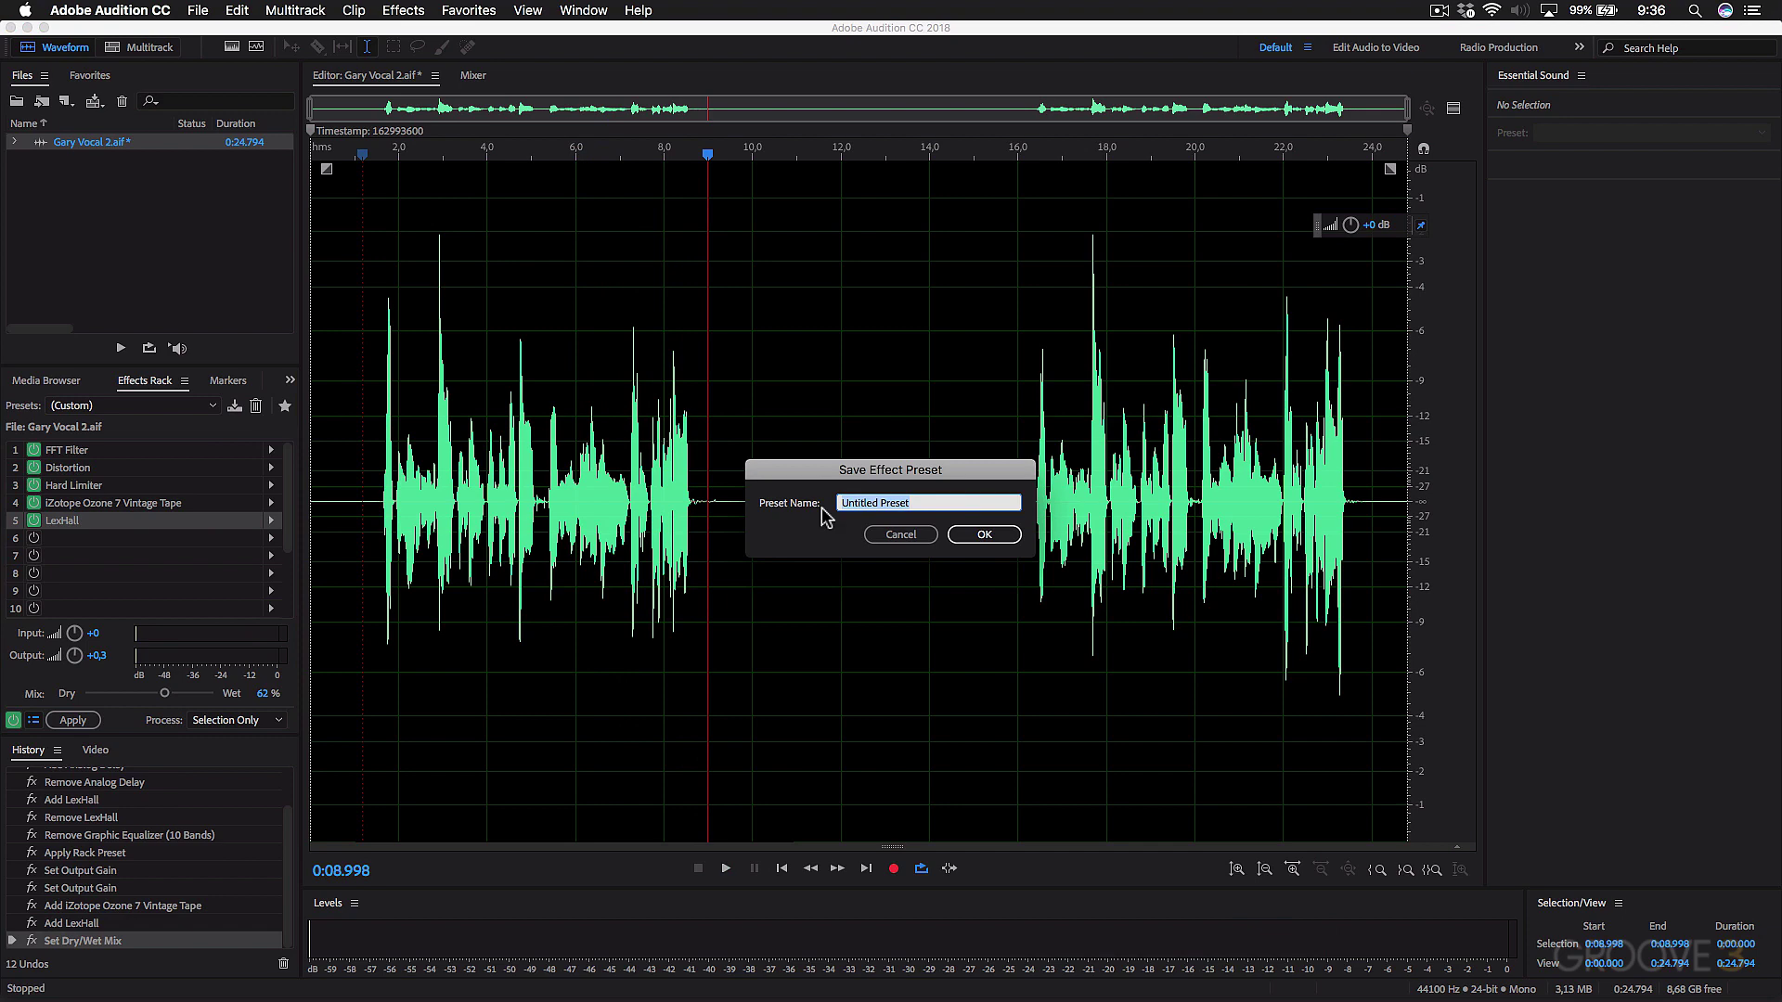
{"action": "type", "text": "Big Hall Telephone Voice"}
{"action": "left_click", "coordinate": [985, 535]}
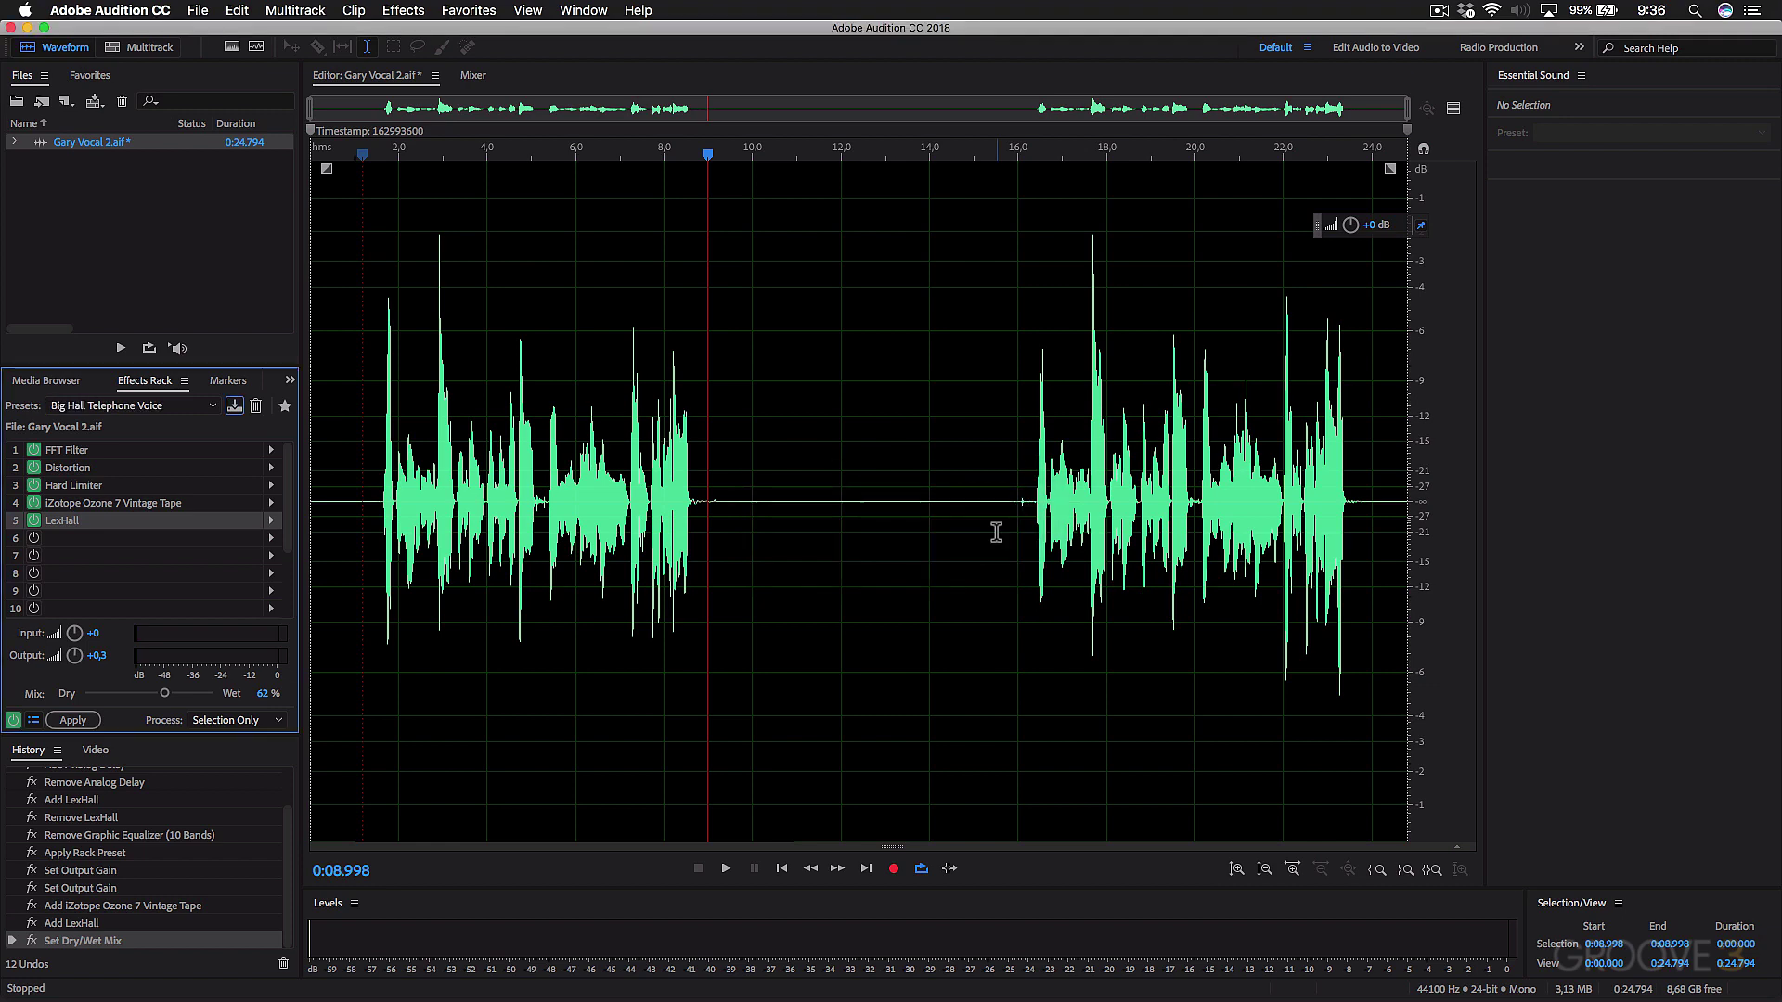
{"action": "left_click", "coordinate": [204, 407]}
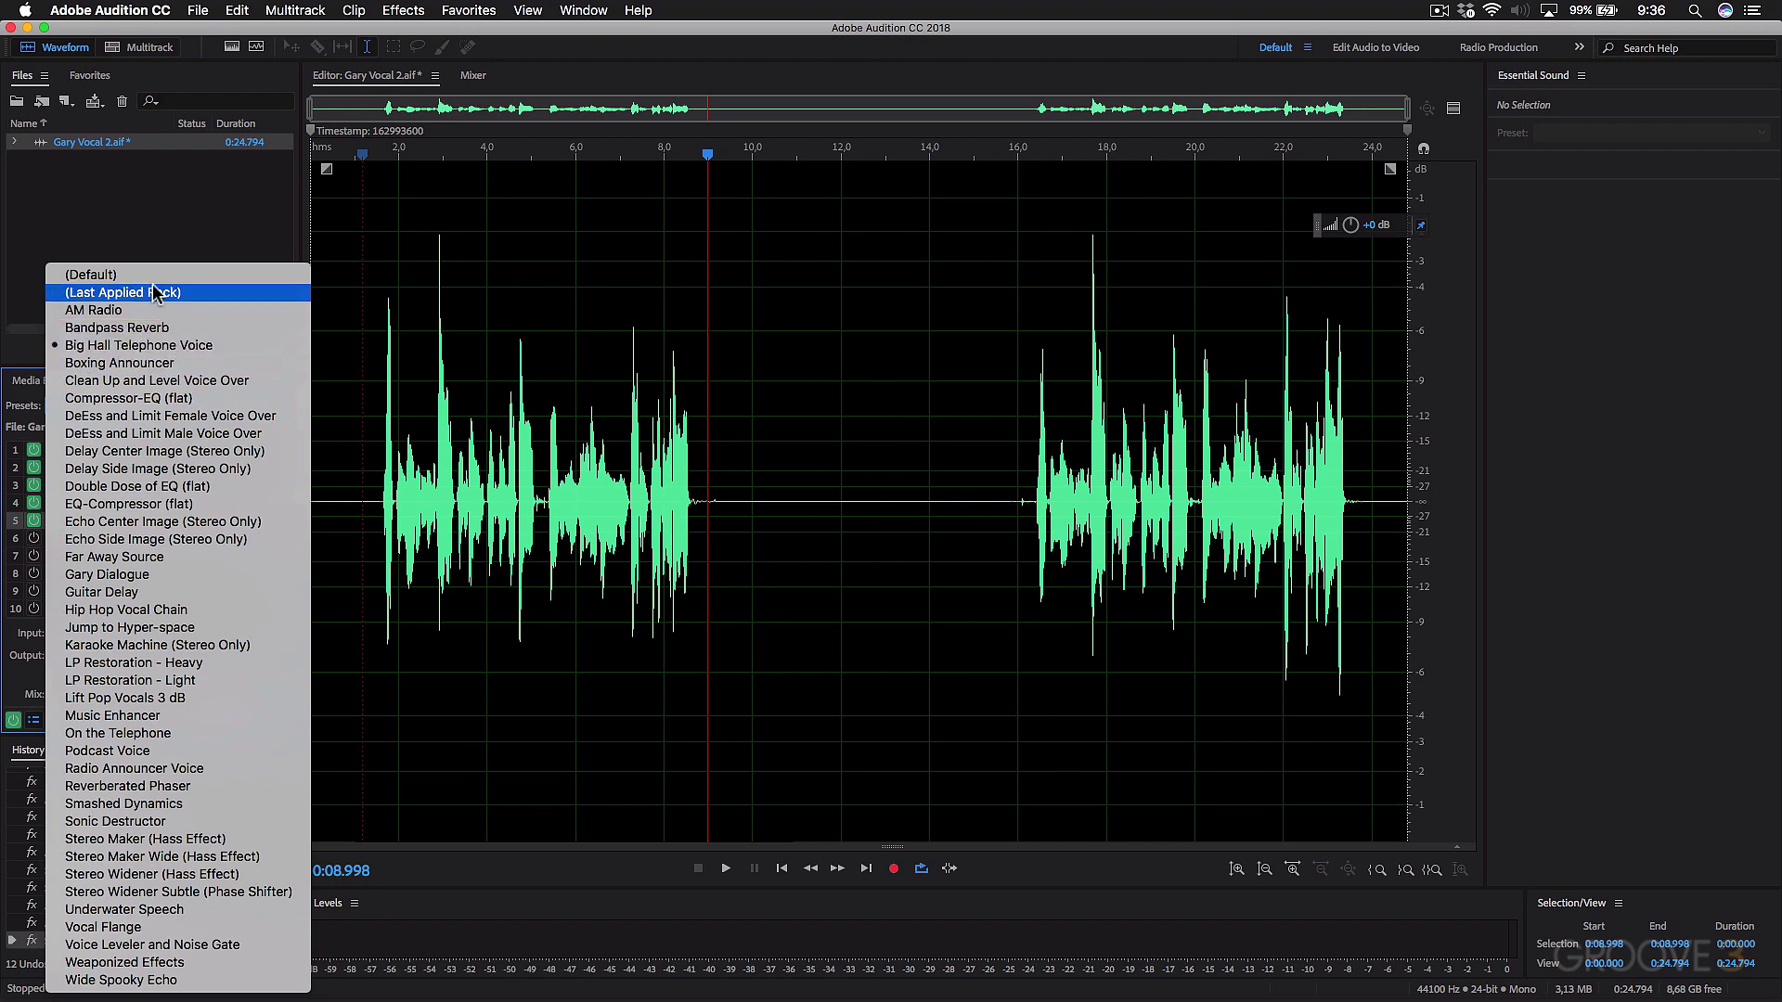
Check that the rack preset list still has Big Hall Telephone Voice selected.
{"action": "left_click", "coordinate": [171, 221]}
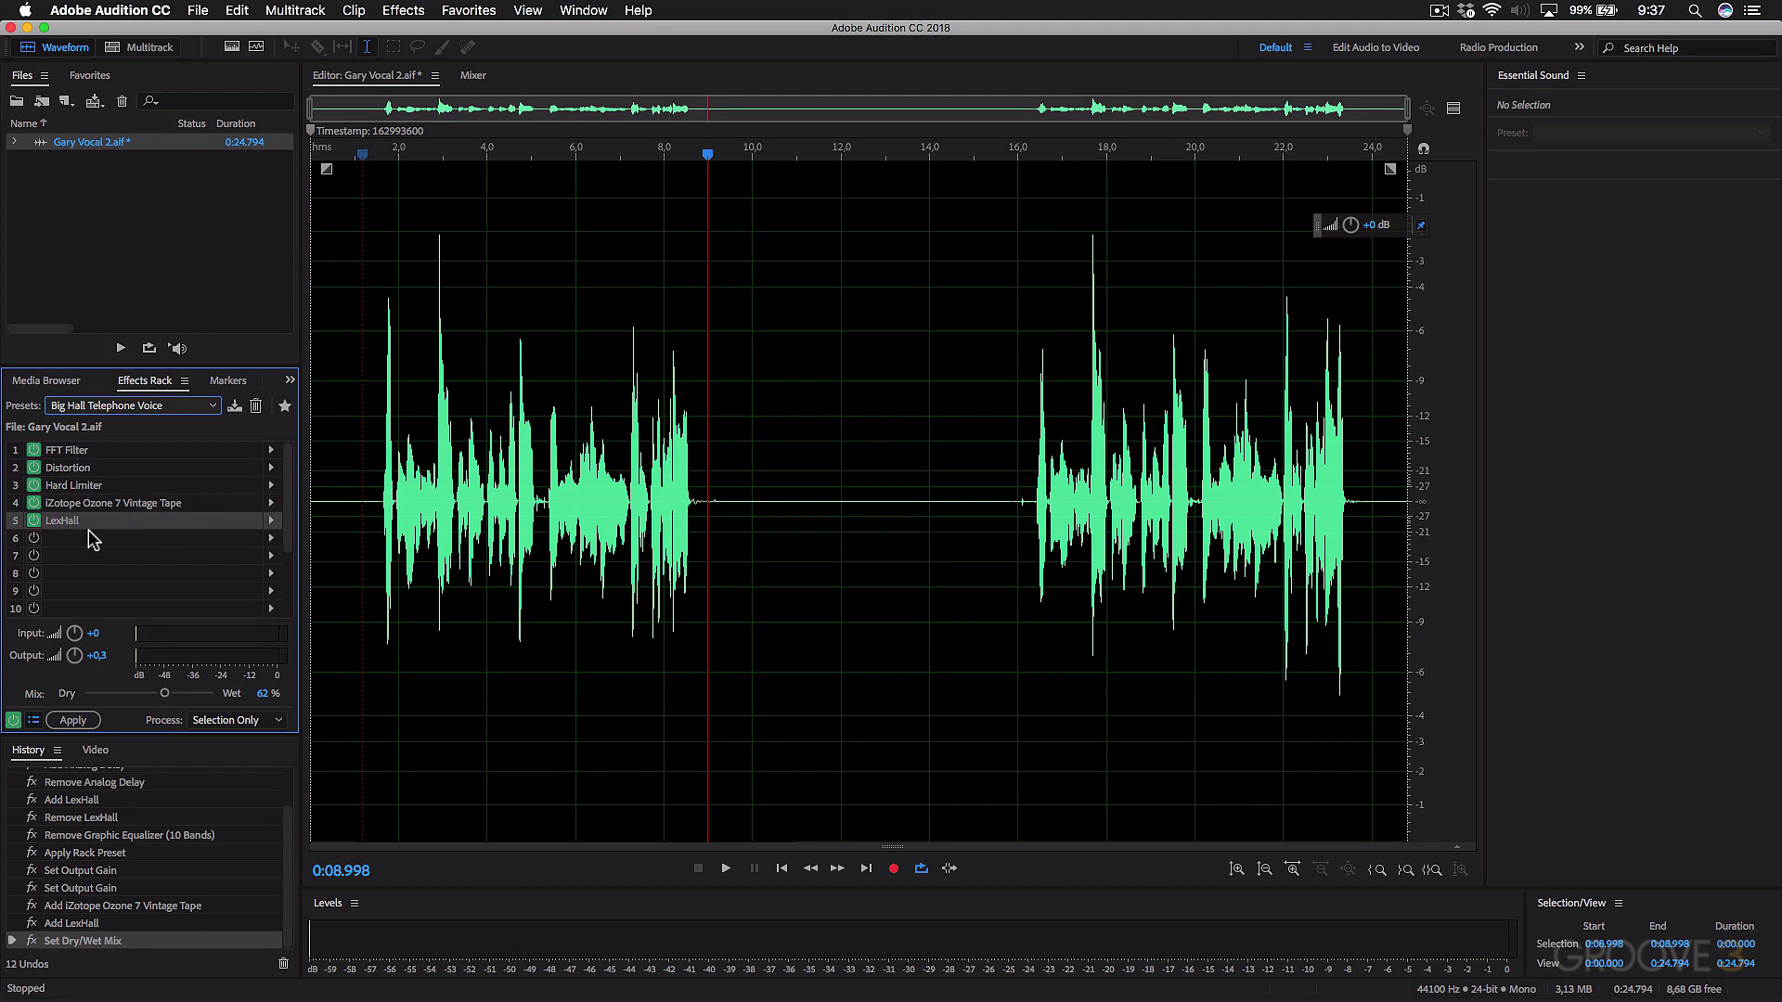
{"action": "left_click", "coordinate": [213, 406]}
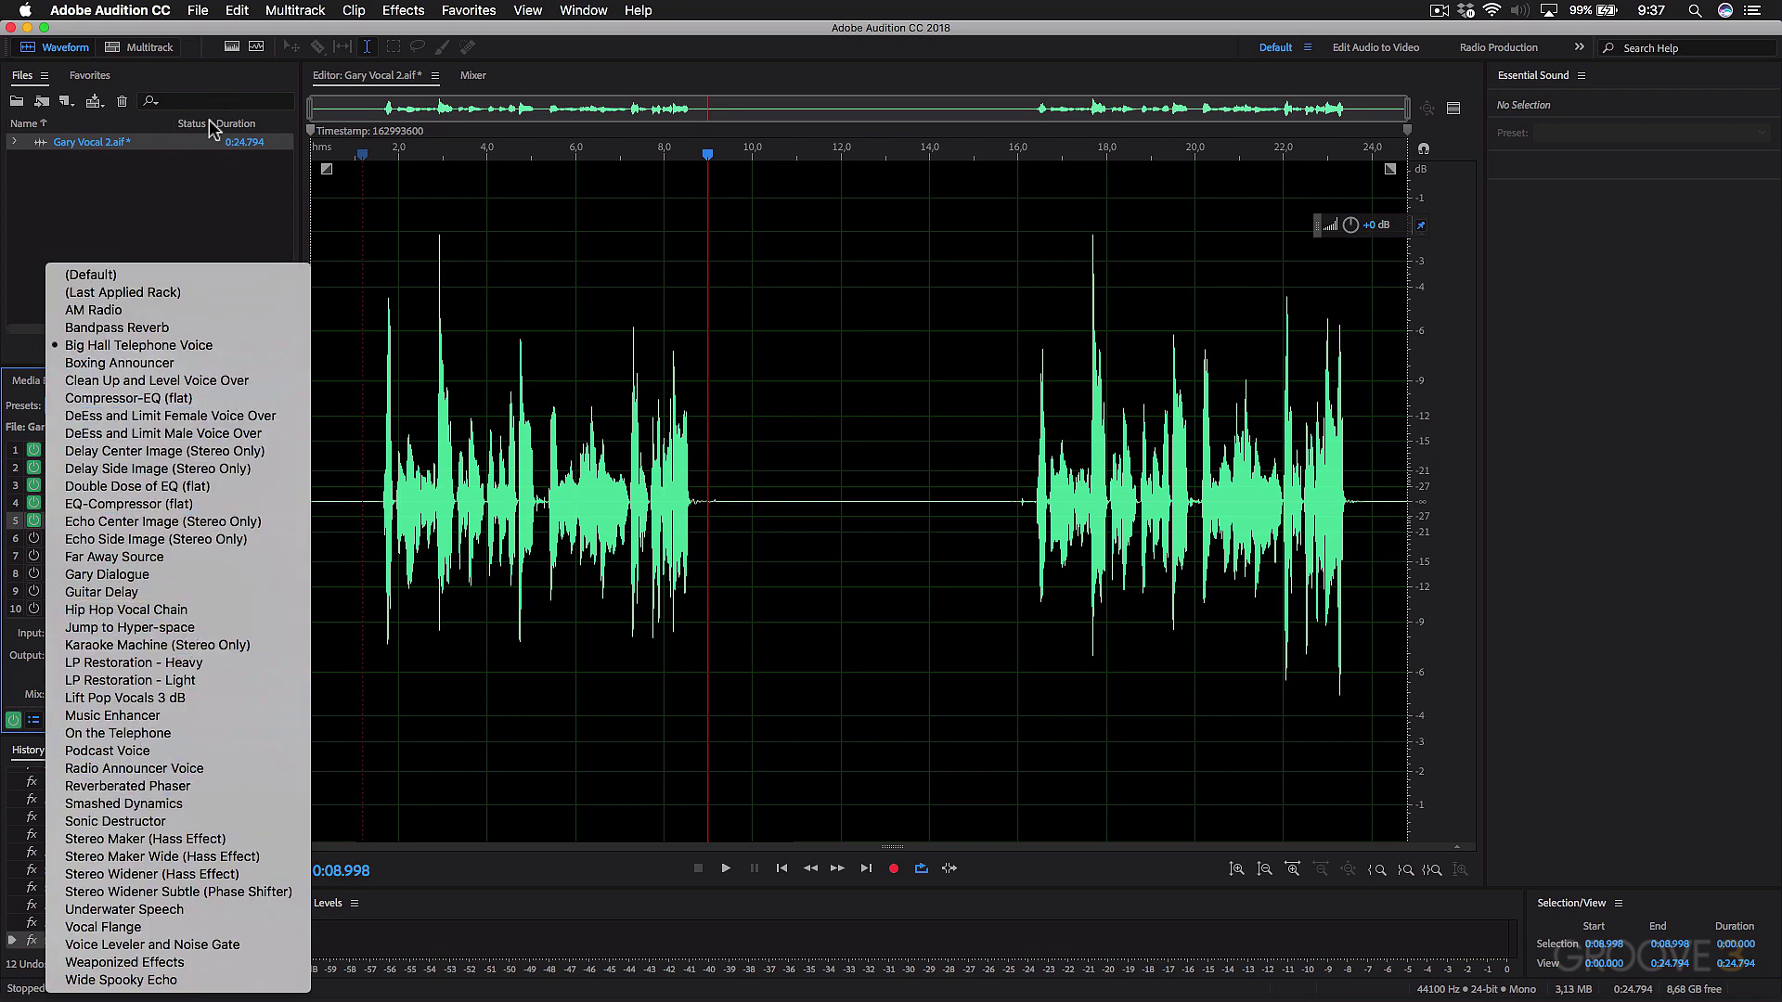
{"action": "left_click", "coordinate": [229, 215]}
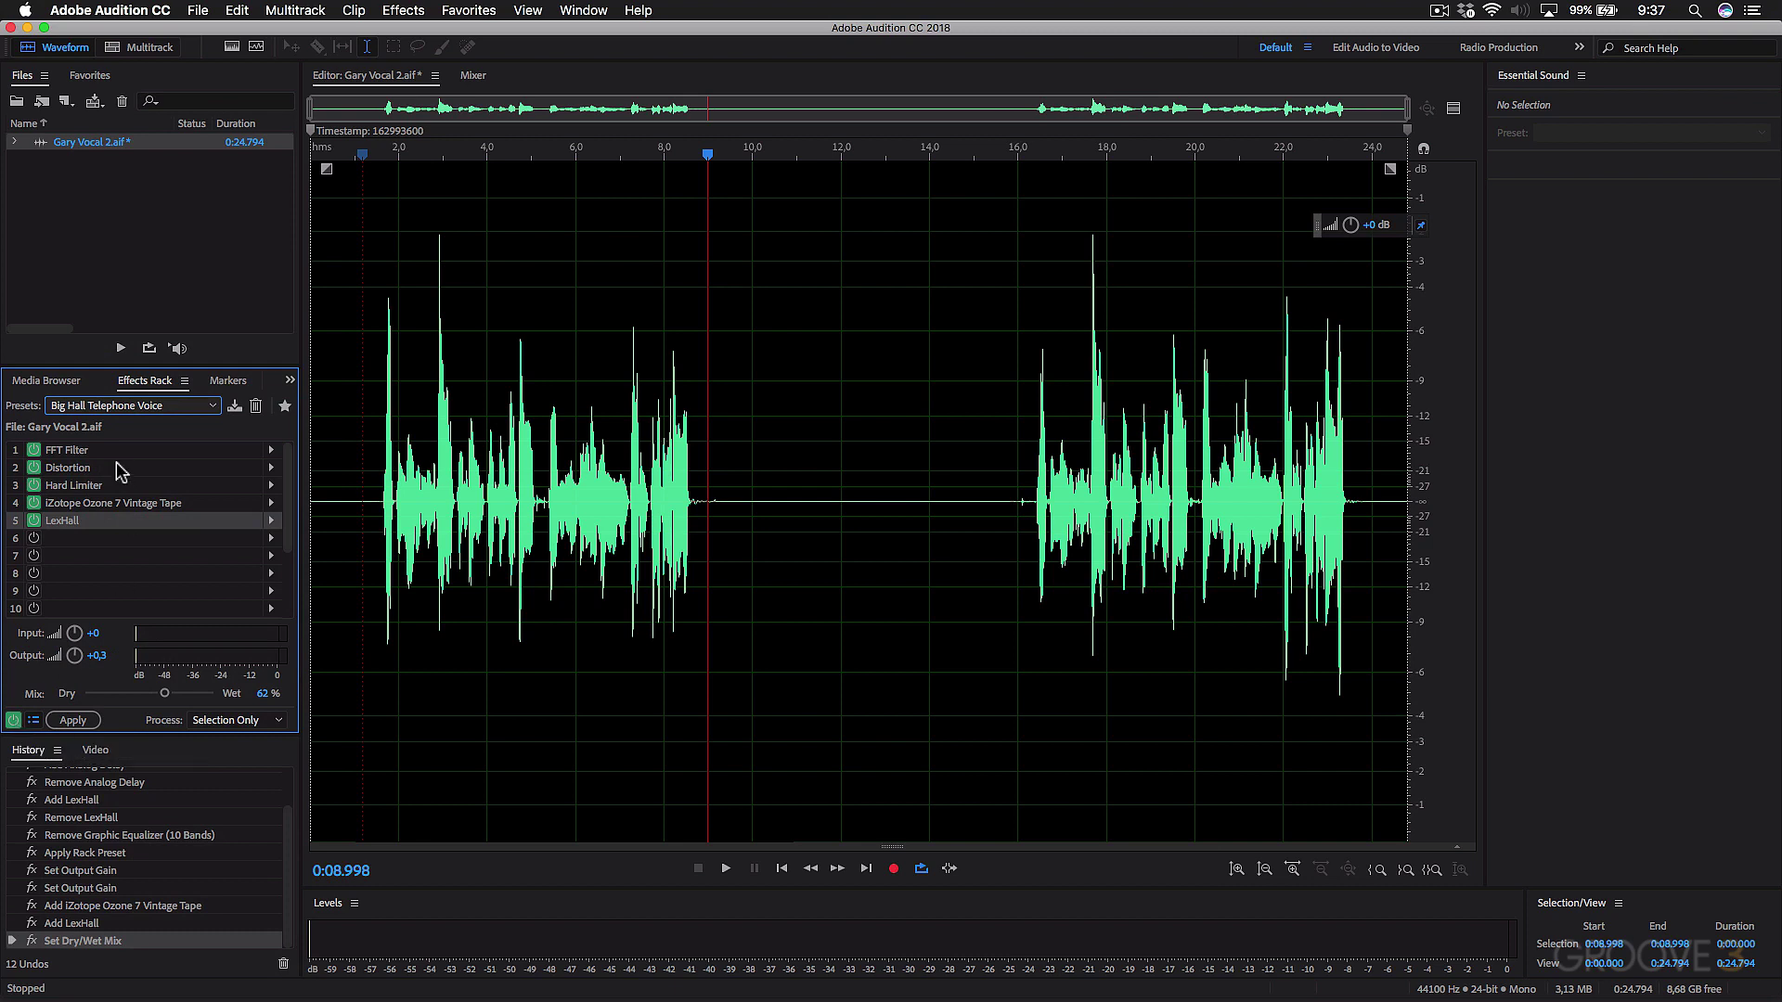
Switch each of the five rack effects off, then back on, to compare the vocal.
{"action": "left_click", "coordinate": [34, 450]}
{"action": "left_click", "coordinate": [33, 468]}
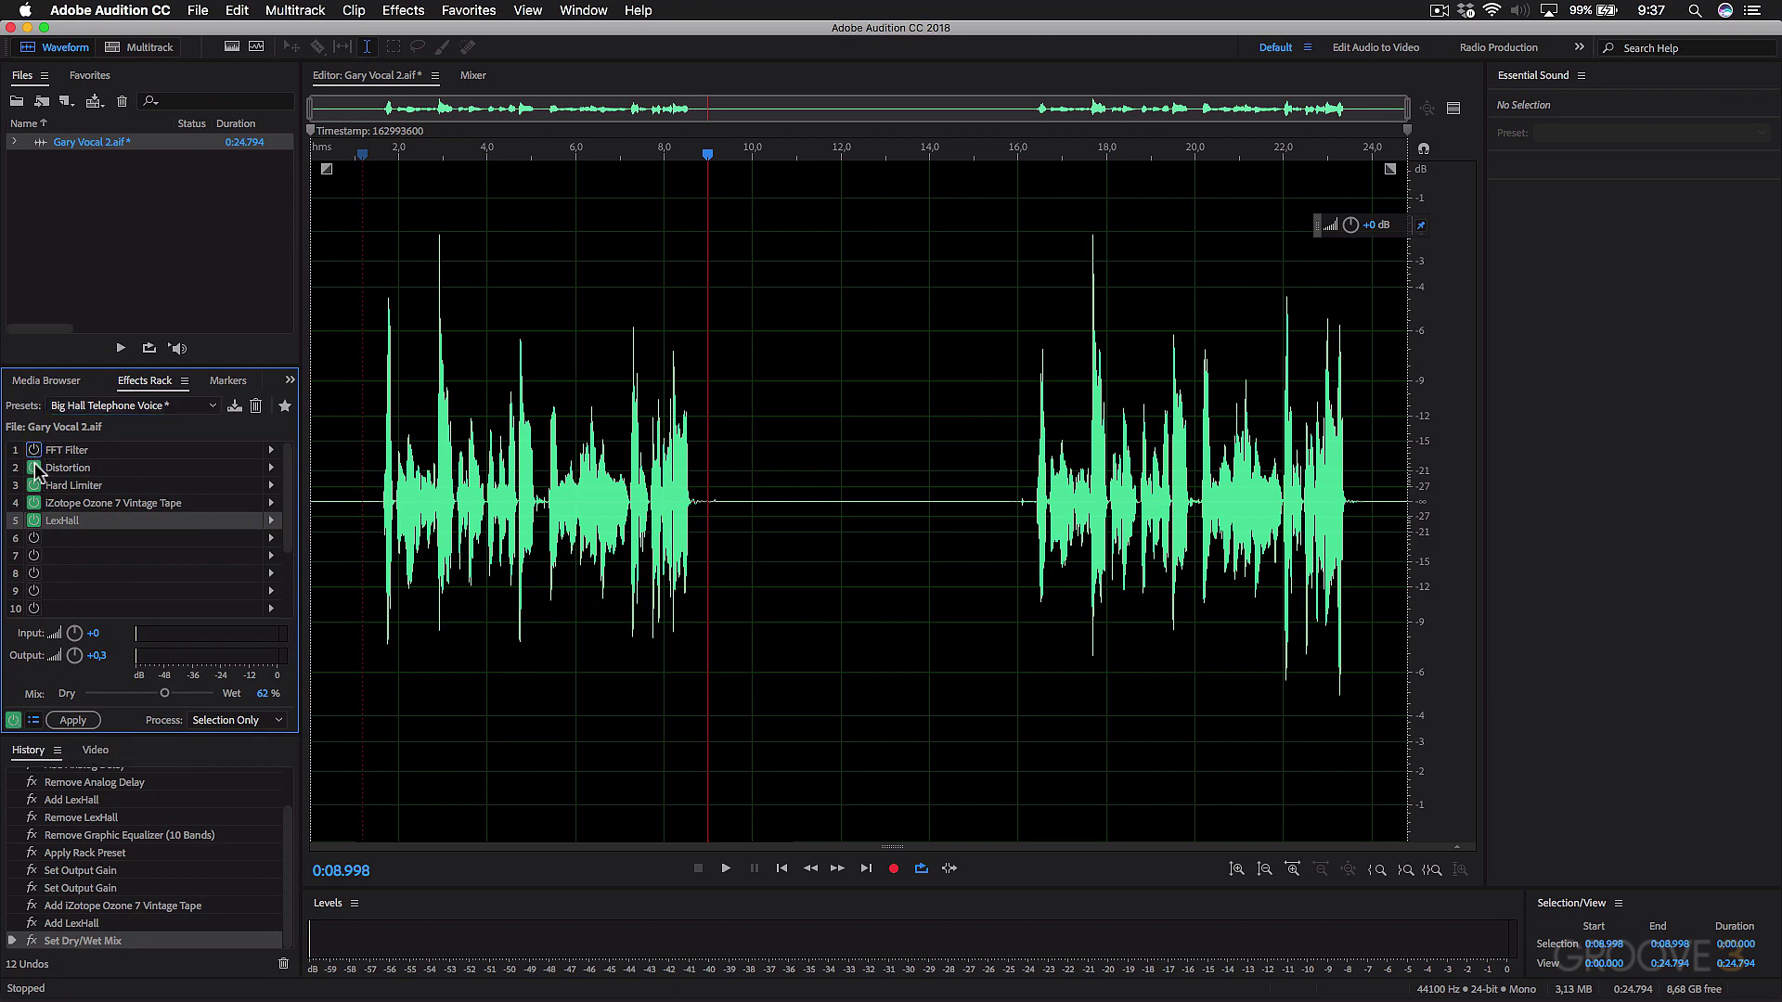
{"action": "left_click", "coordinate": [34, 485]}
{"action": "left_click", "coordinate": [34, 520]}
{"action": "left_click", "coordinate": [34, 503]}
{"action": "left_click", "coordinate": [34, 486]}
{"action": "left_click", "coordinate": [33, 468]}
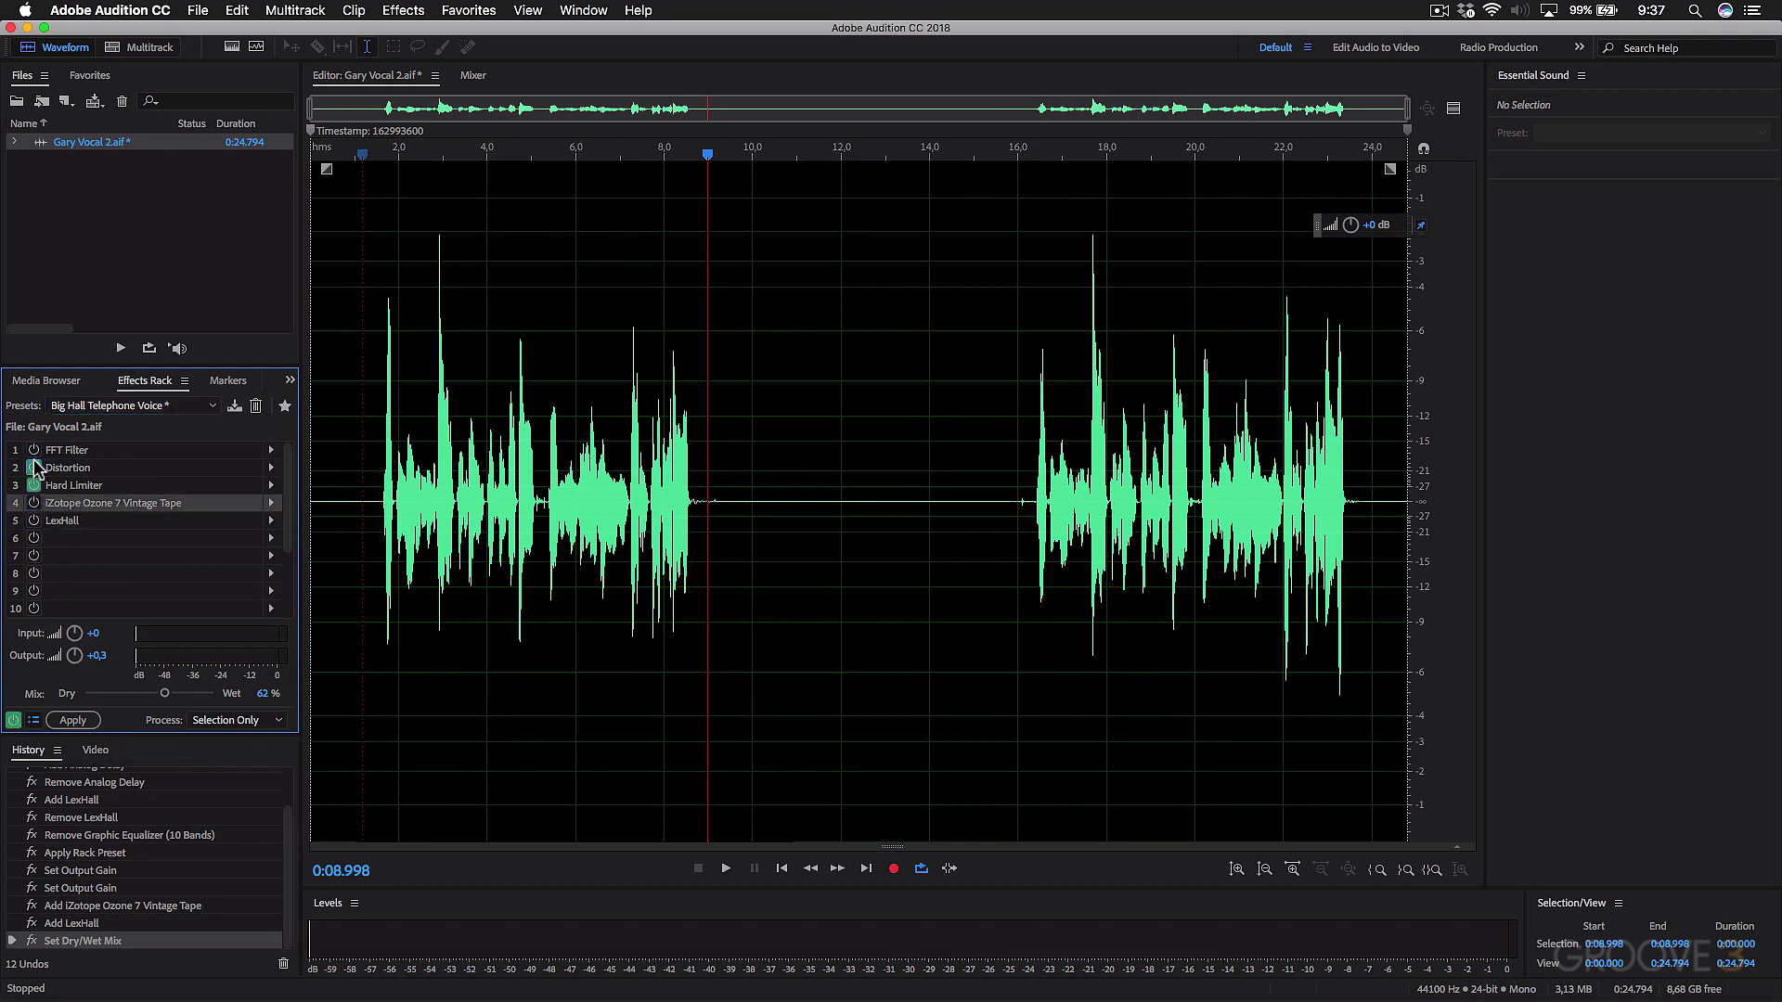
{"action": "left_click", "coordinate": [34, 450]}
{"action": "left_click", "coordinate": [33, 503]}
{"action": "left_click", "coordinate": [33, 521]}
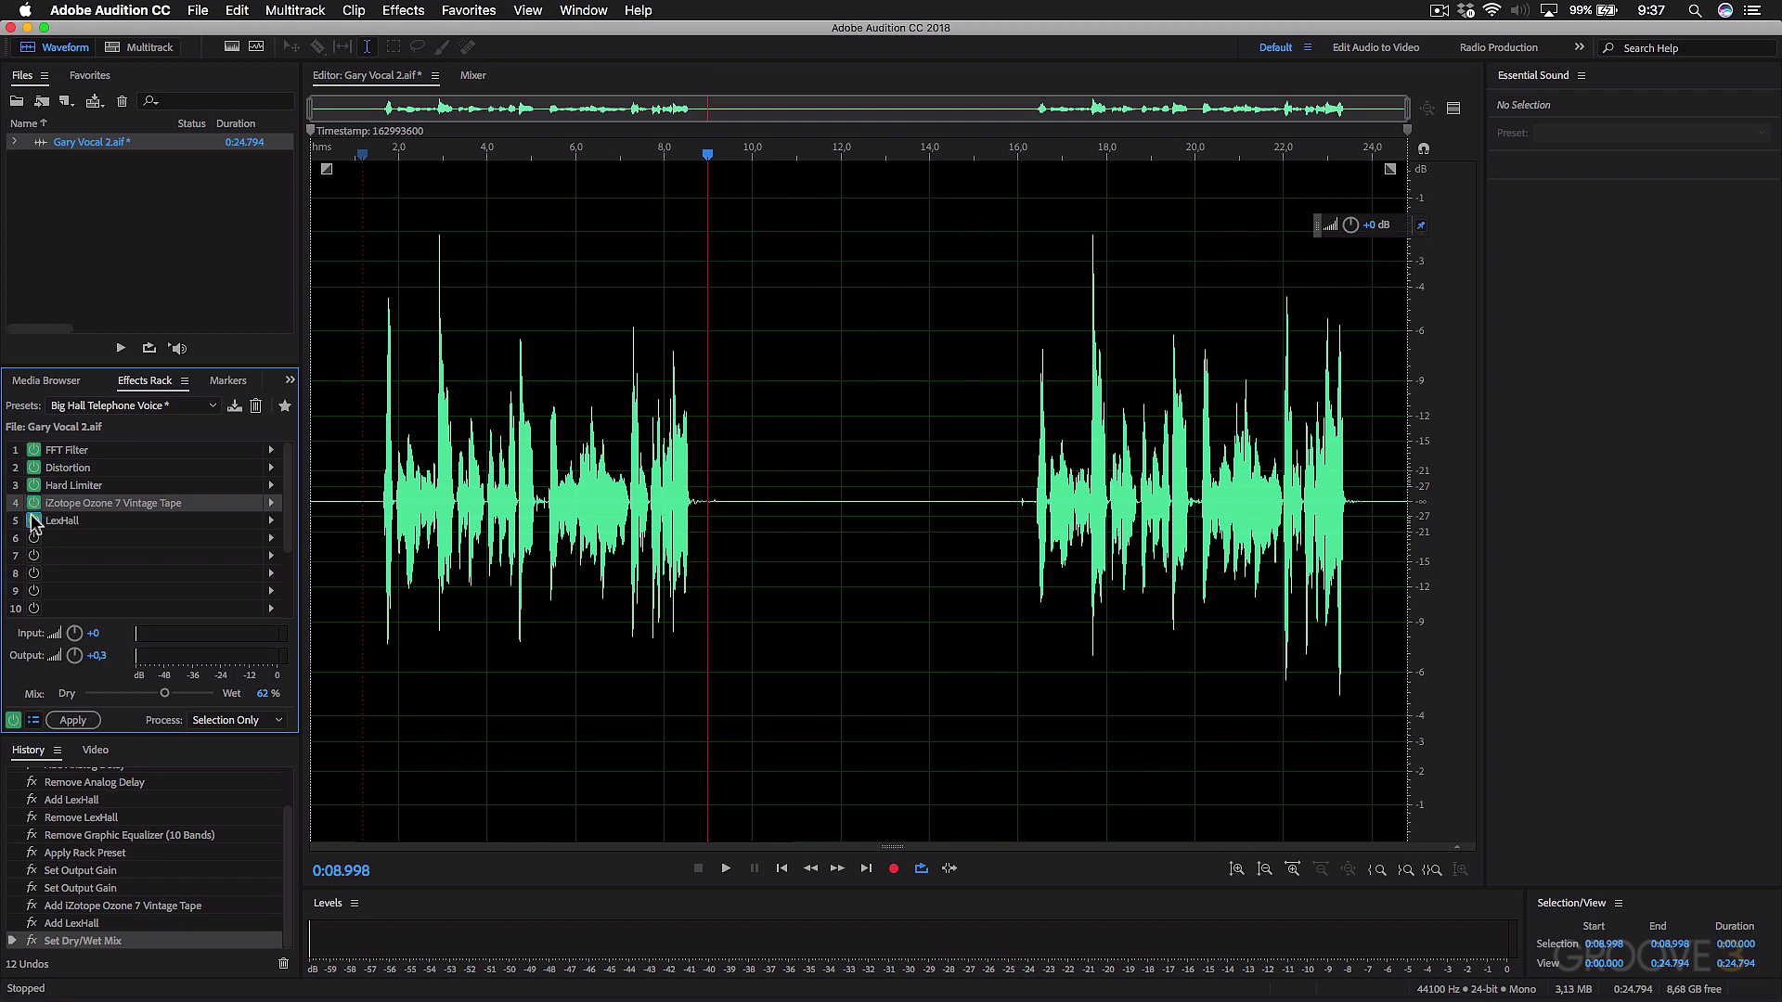
Bypass and re-enable the whole rack twice, then reveal the spectral frequency display below the waveform.
{"action": "left_click", "coordinate": [14, 721]}
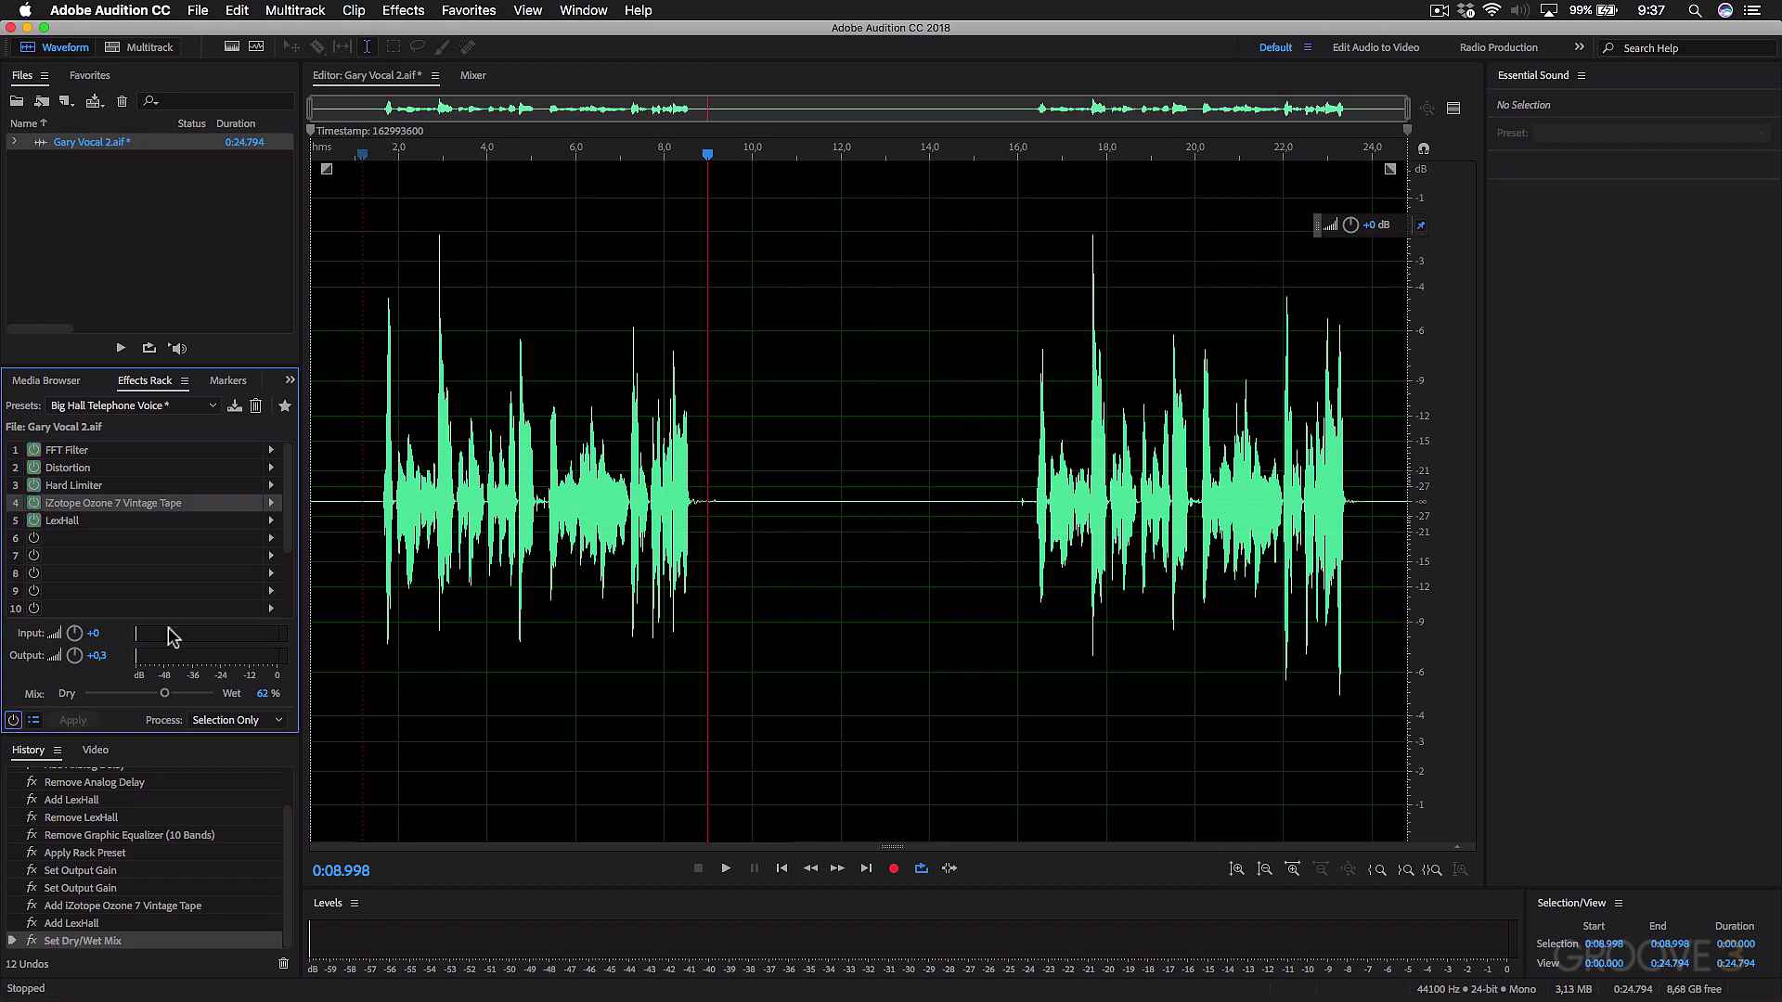
{"action": "left_click", "coordinate": [14, 722]}
{"action": "left_click", "coordinate": [14, 721]}
{"action": "left_click", "coordinate": [14, 721]}
{"action": "left_click_drag", "start_coordinate": [889, 846], "coordinate": [881, 513]}
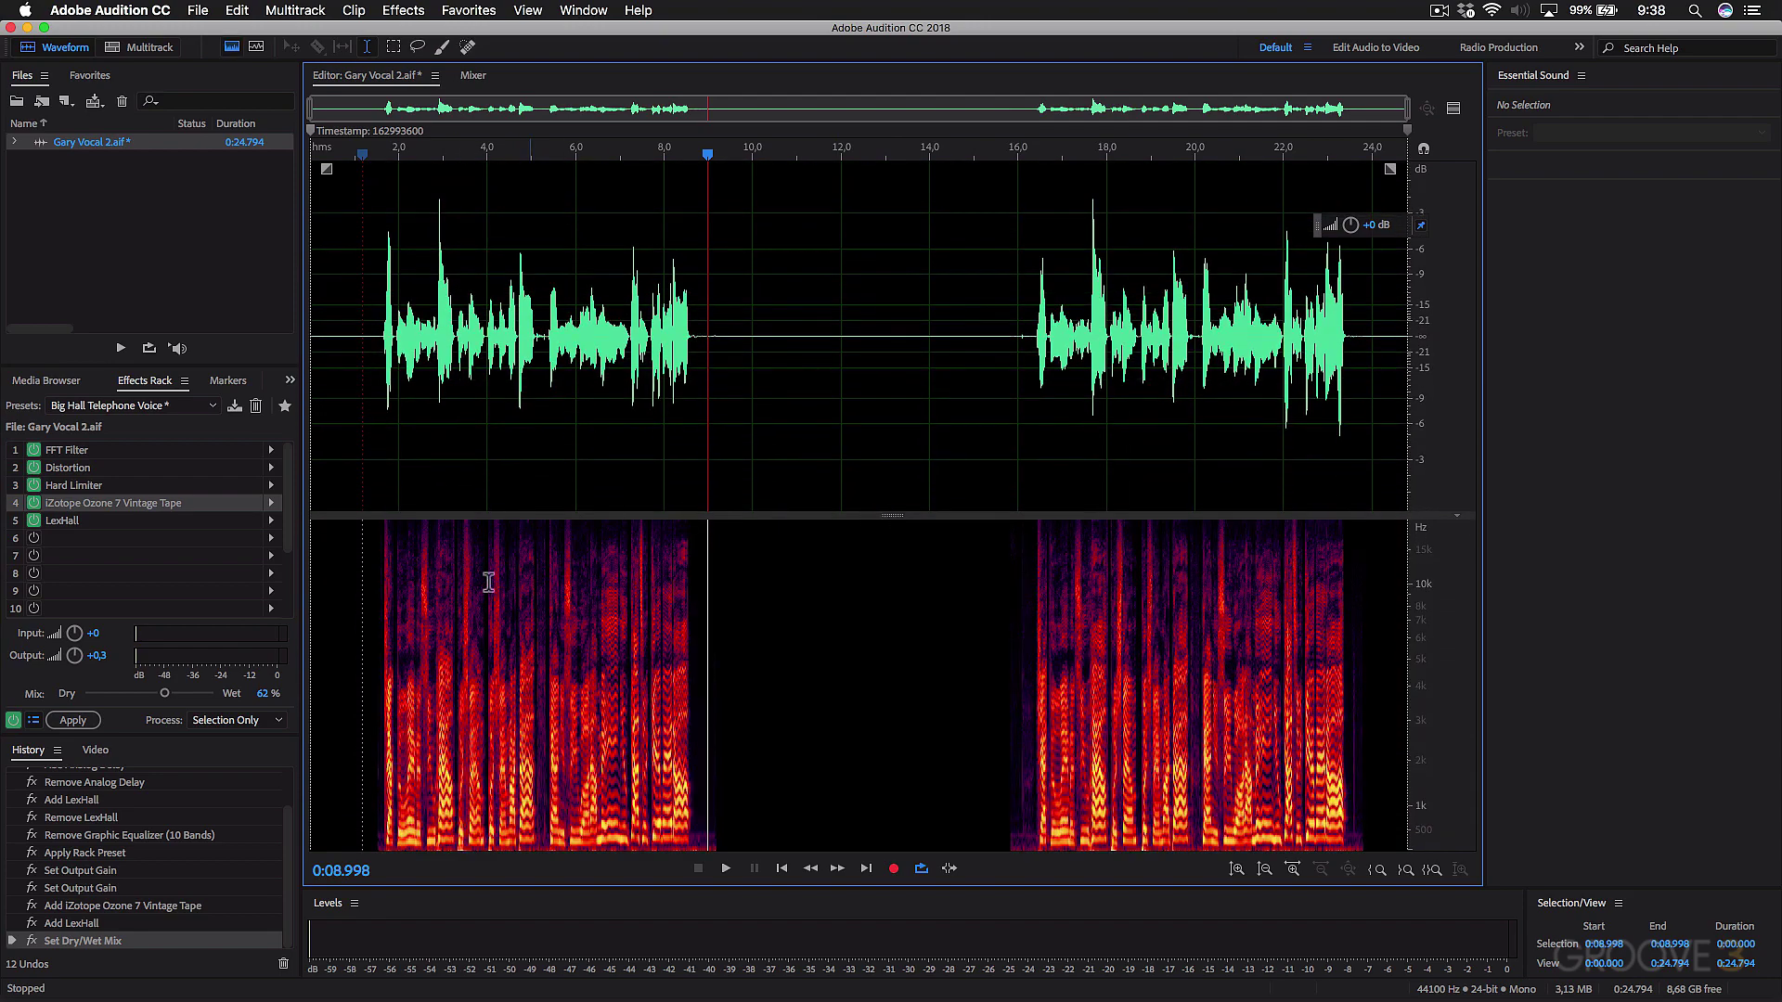